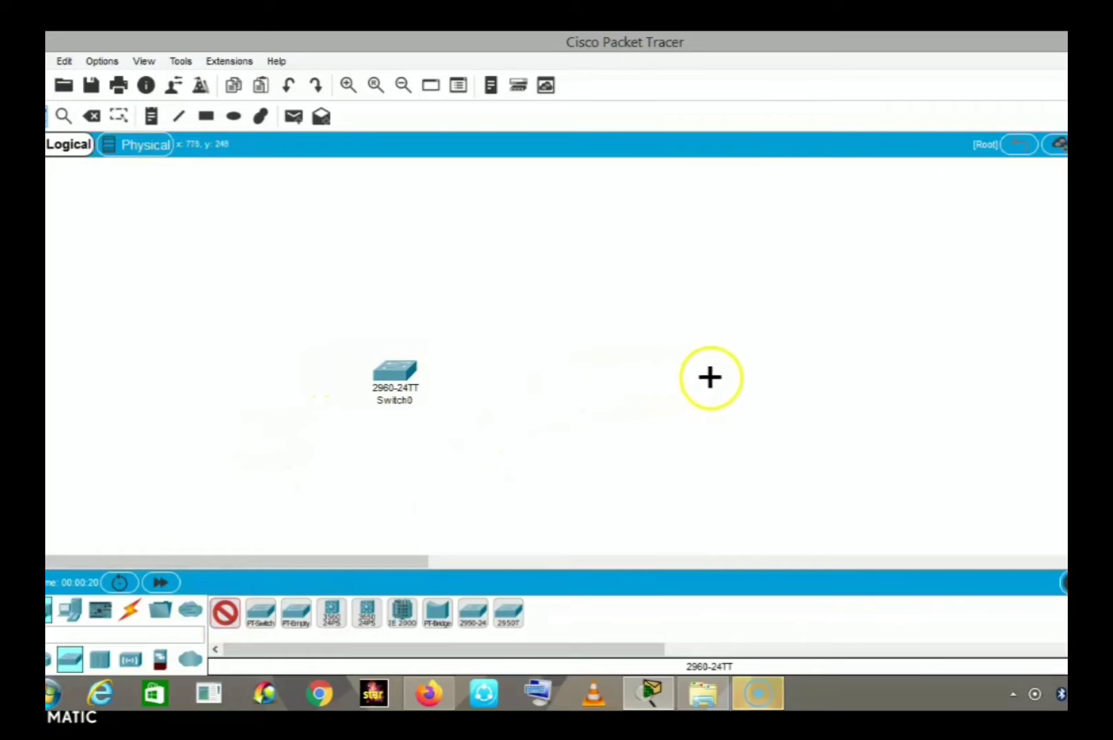
Step: Place a second 2960 switch level with Switch0 and a row of six PCs, PC0 to PC5, below the two switches
left_click(728, 373)
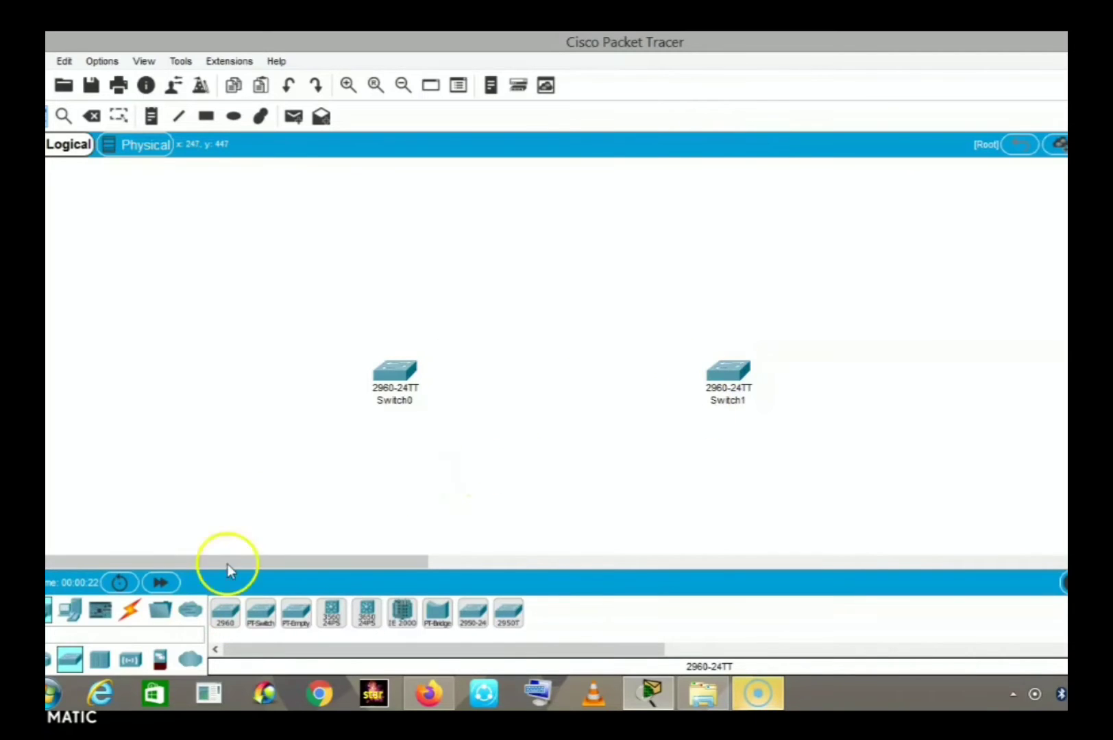
left_click(76, 610)
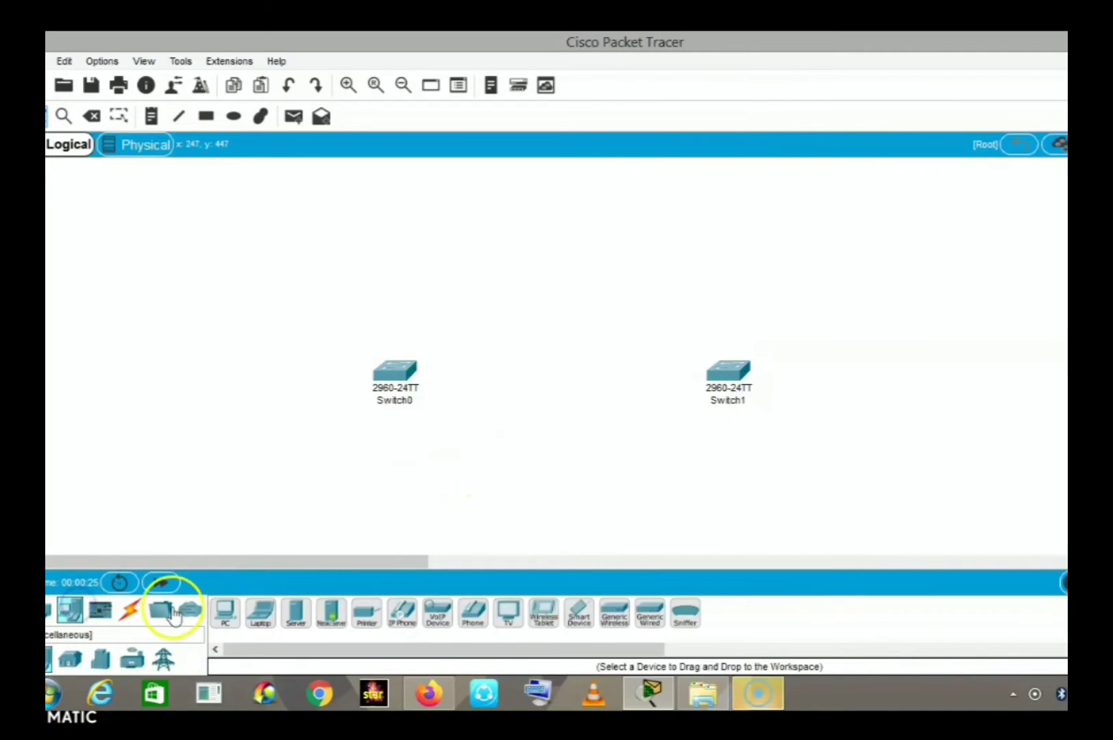
left_click(225, 611)
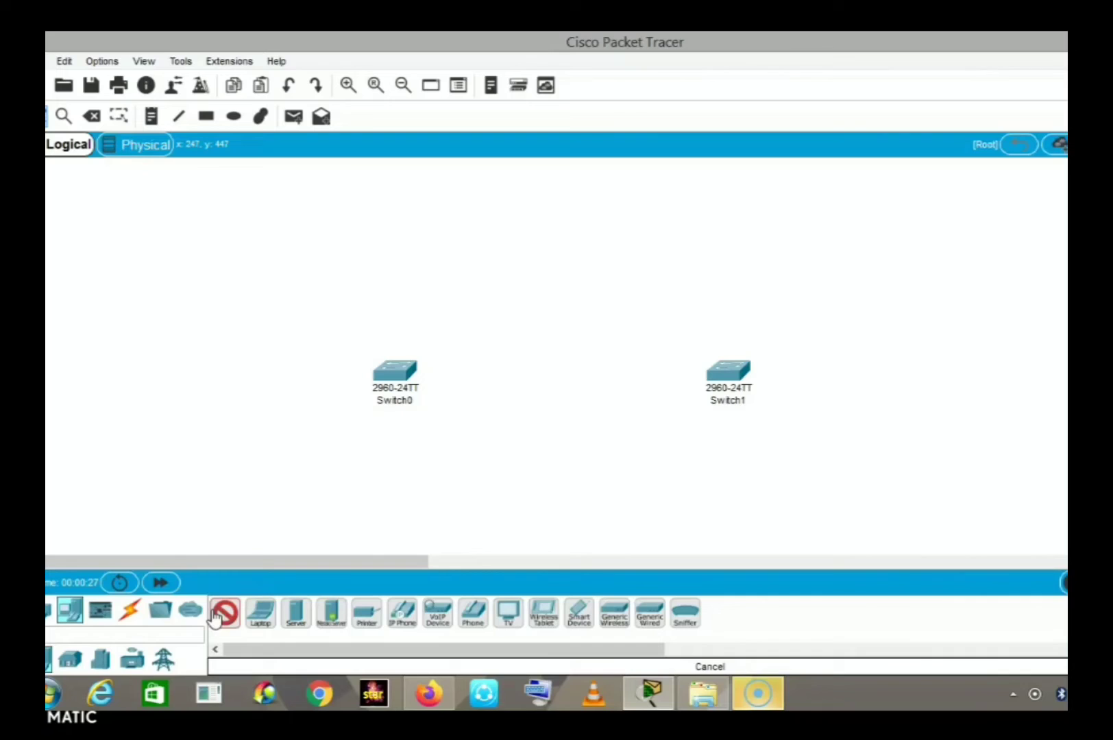
left_click(264, 463)
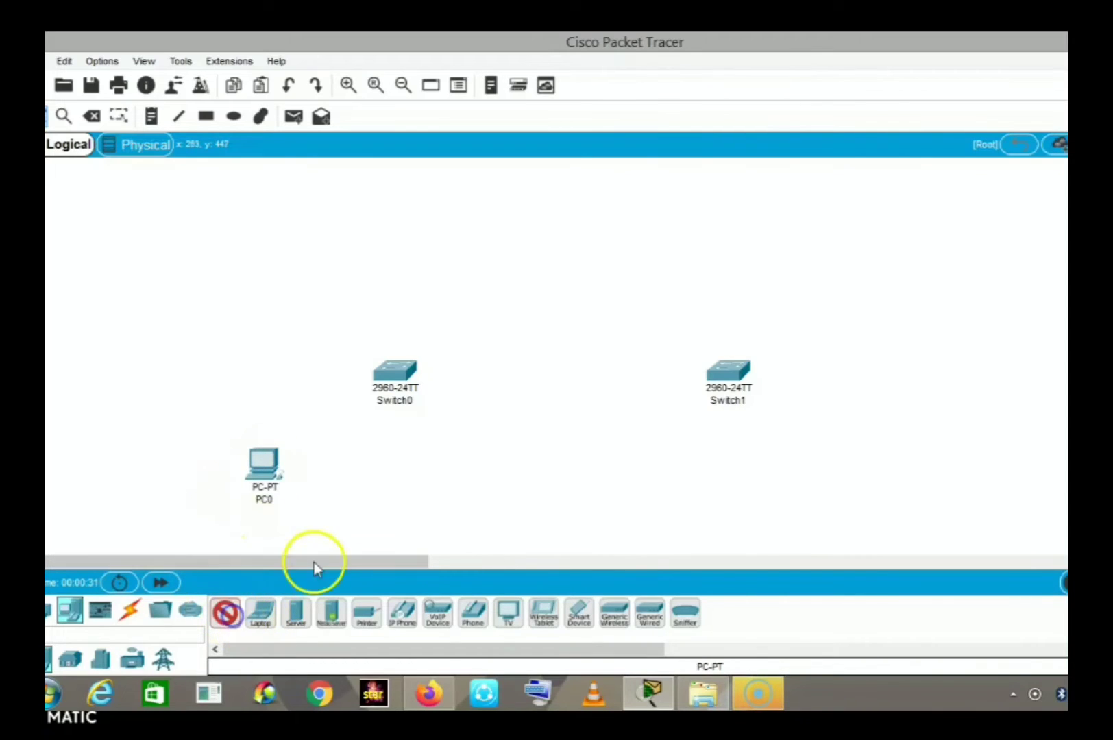
left_click(389, 466)
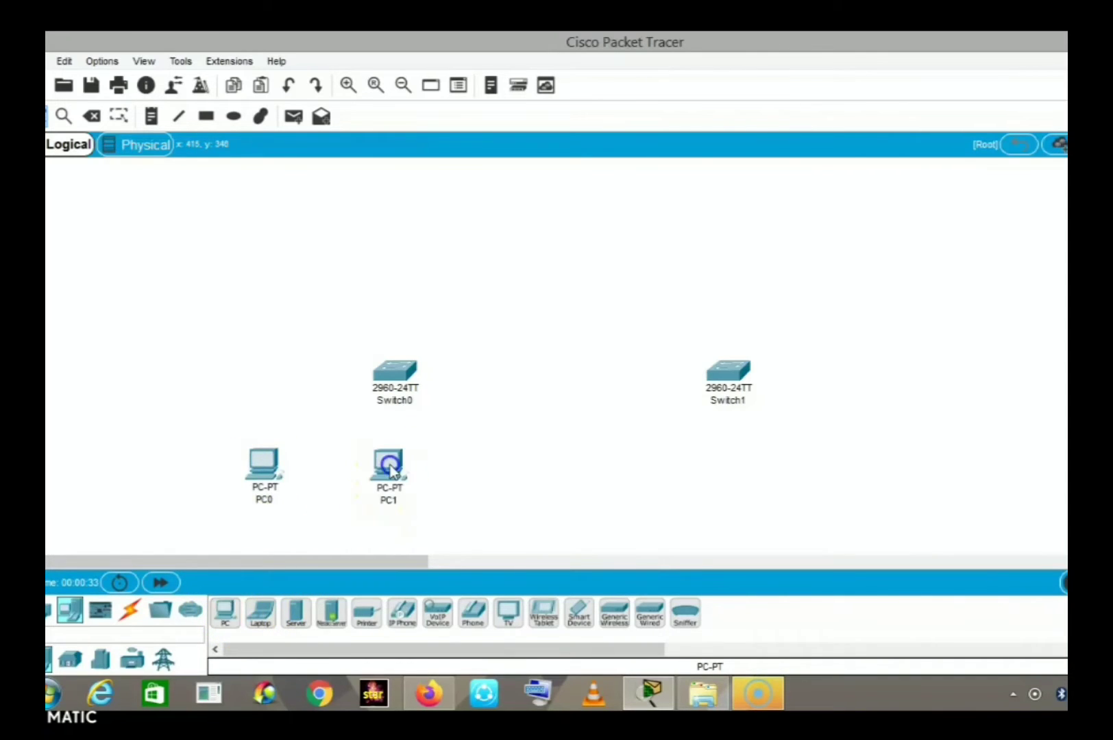
left_click(225, 612)
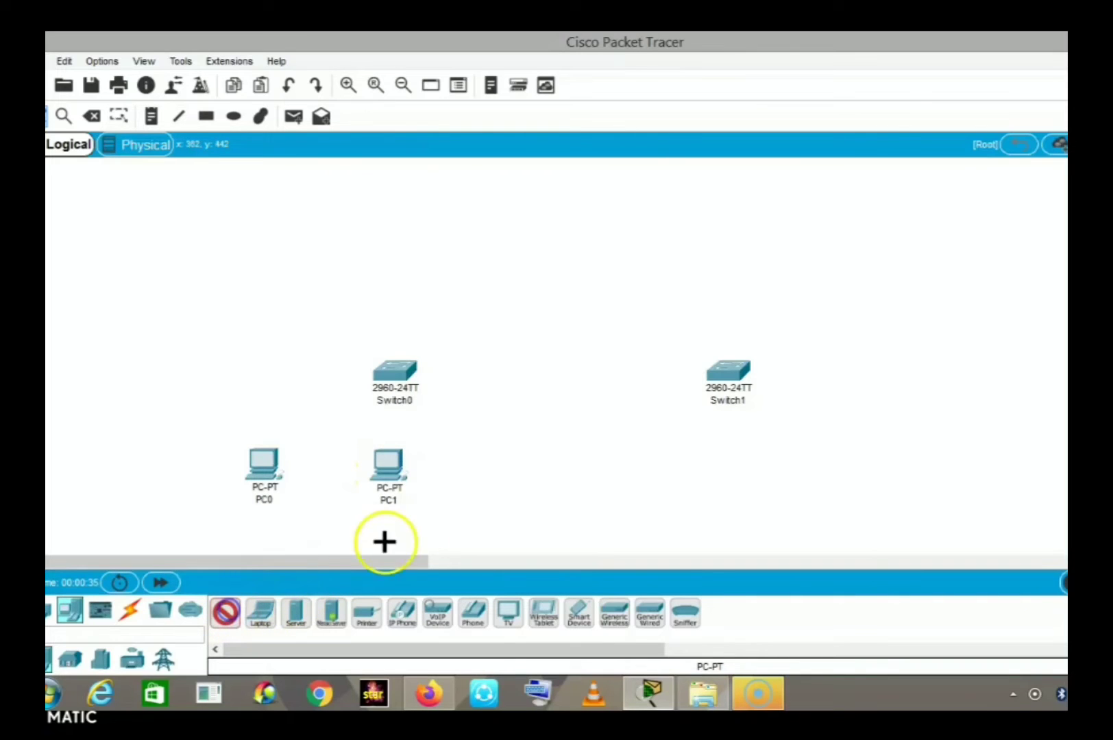
left_click(503, 466)
left_click(232, 616)
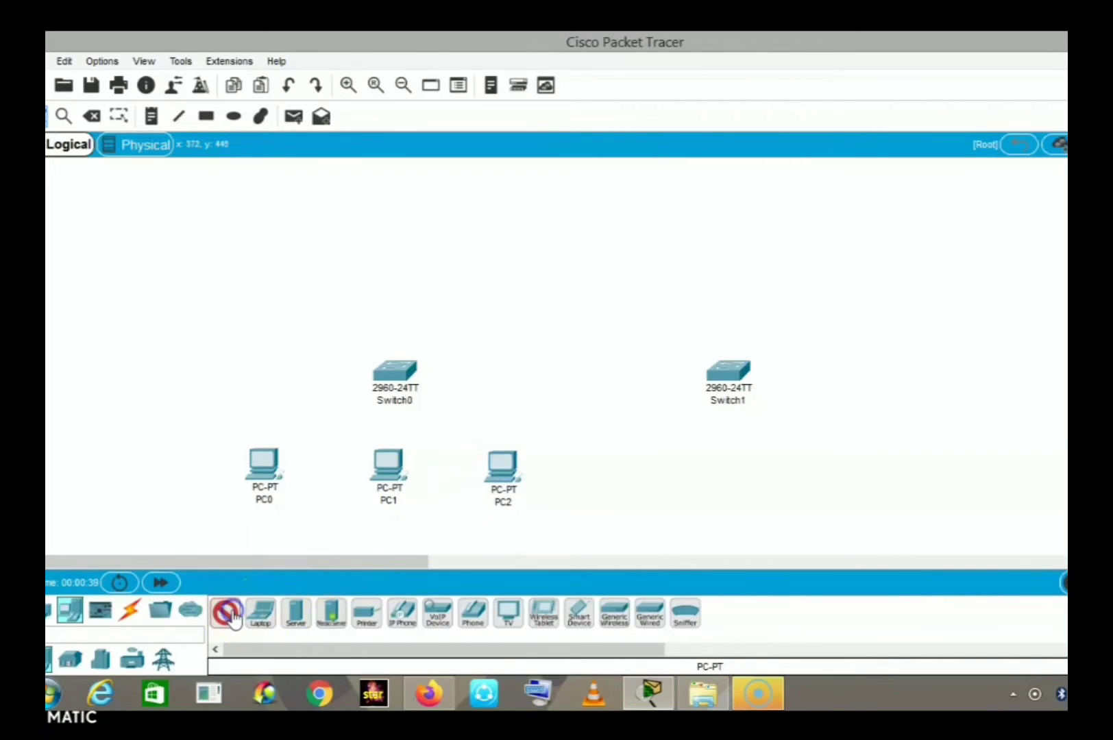
left_click(618, 466)
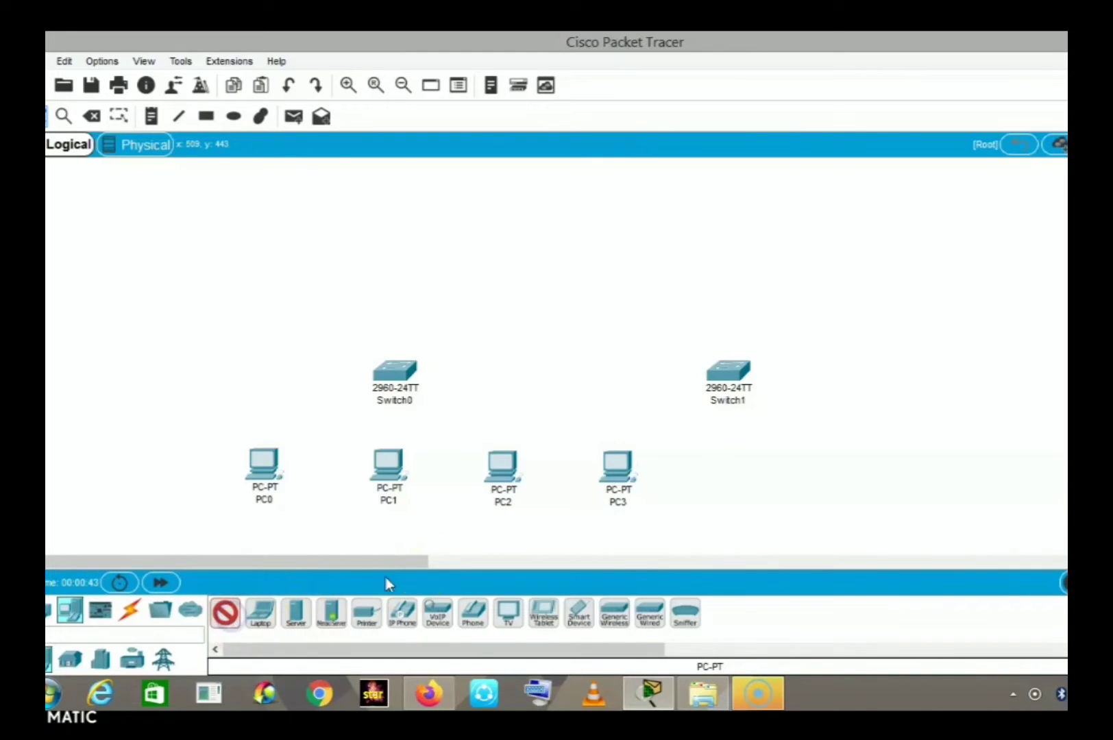
left_click(732, 464)
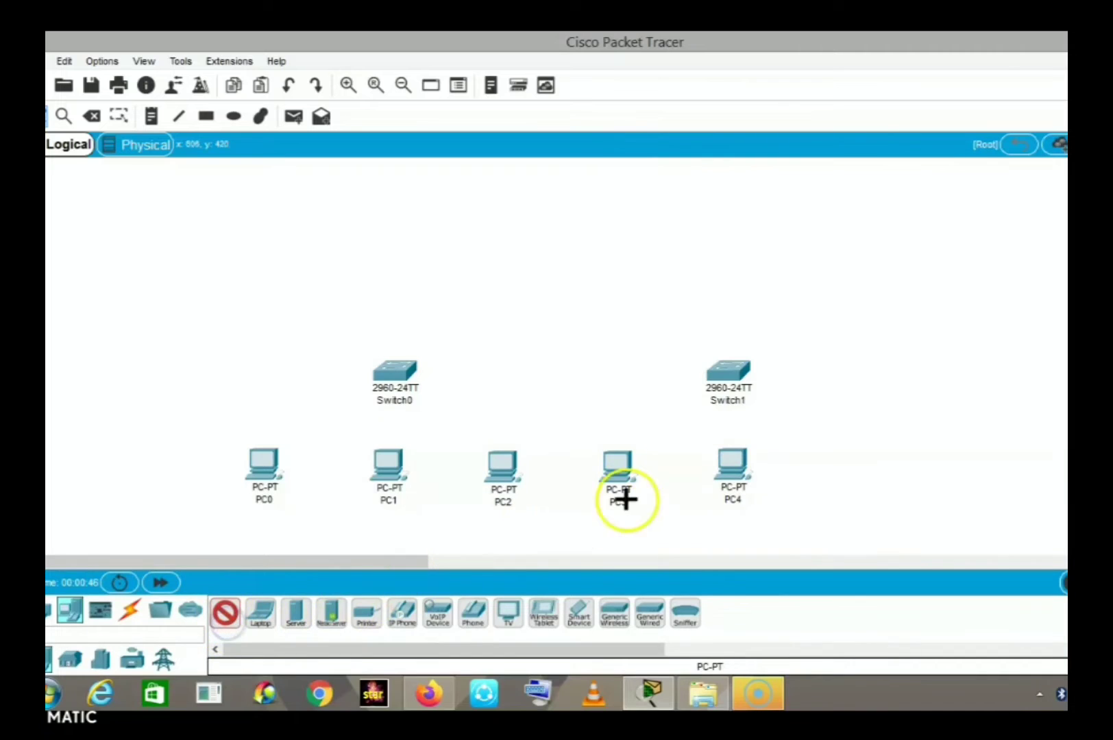
left_click(846, 462)
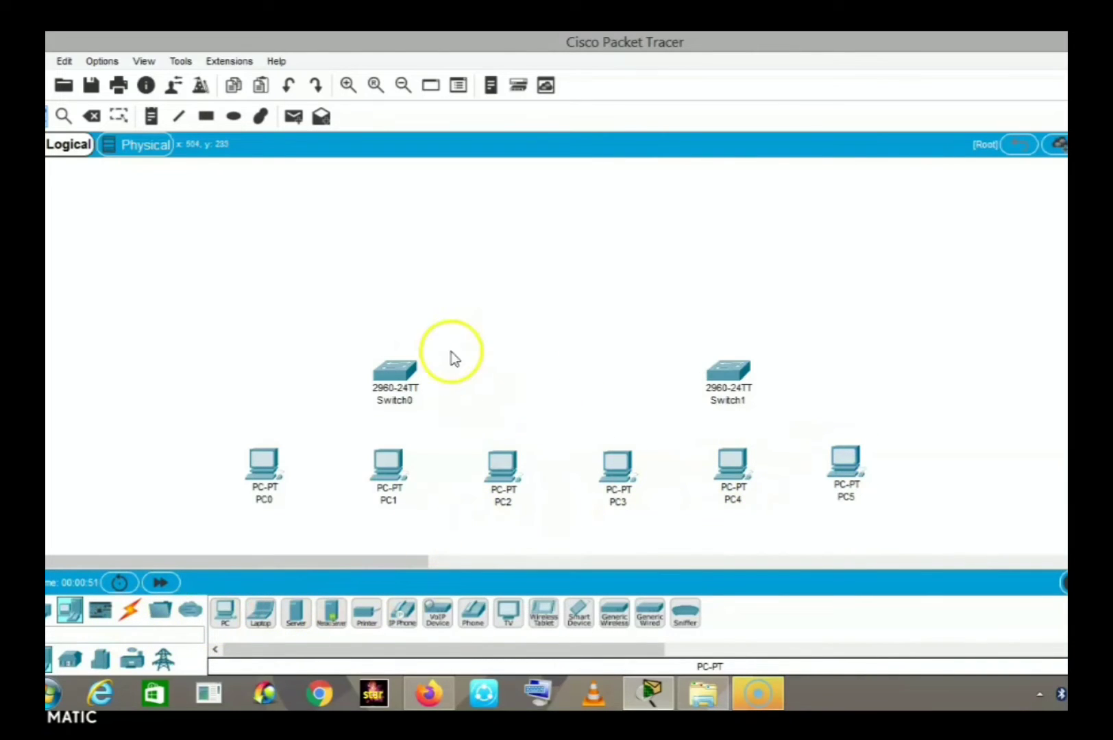
Step: Connect PC0's FastEthernet0 port to FastEthernet0/1 on Switch0 with a copper straight-through cable
left_click(130, 609)
left_click(303, 625)
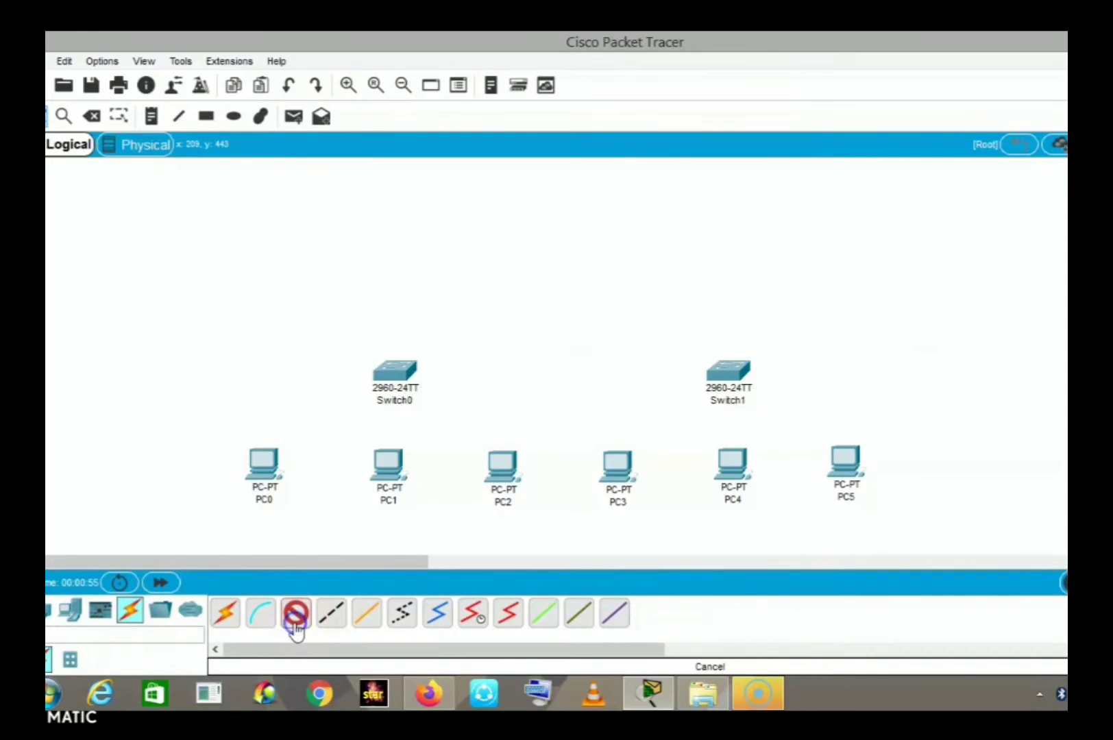
left_click(263, 464)
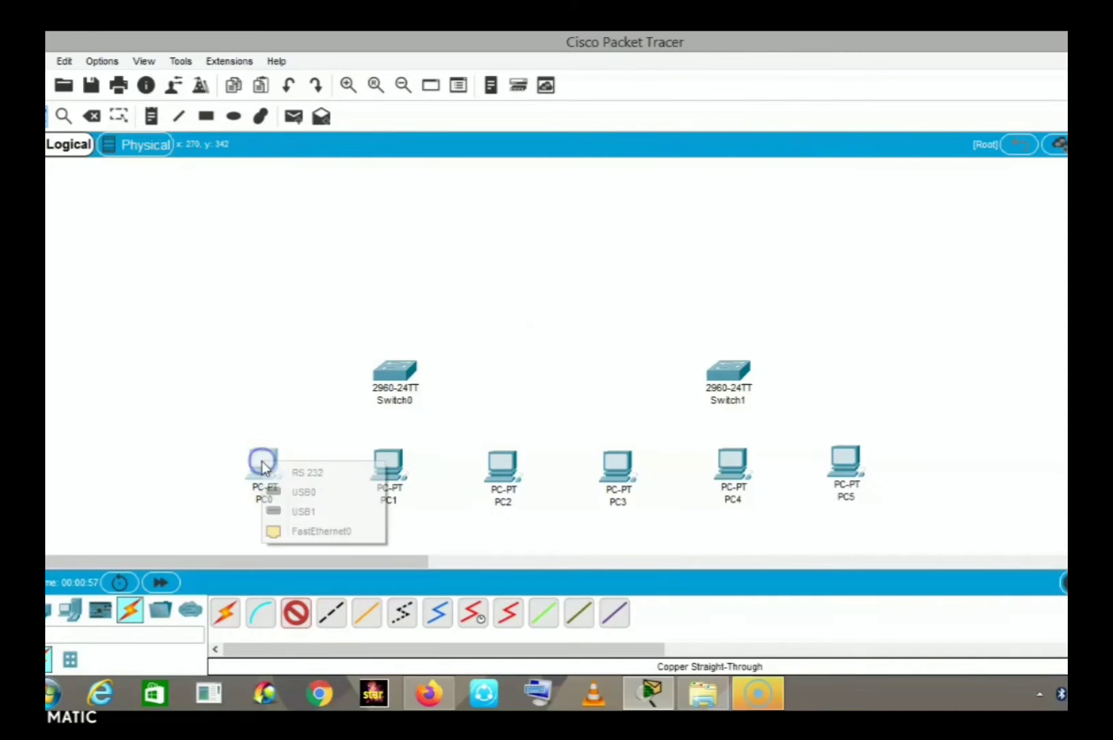
left_click(270, 530)
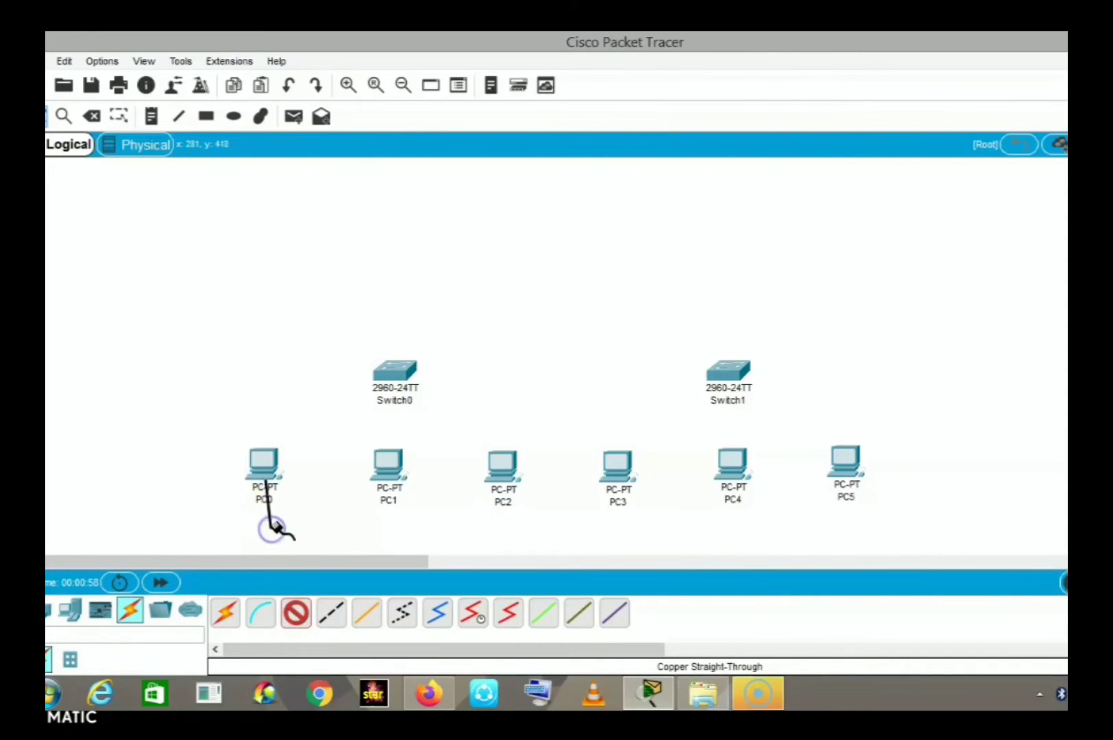
left_click(384, 373)
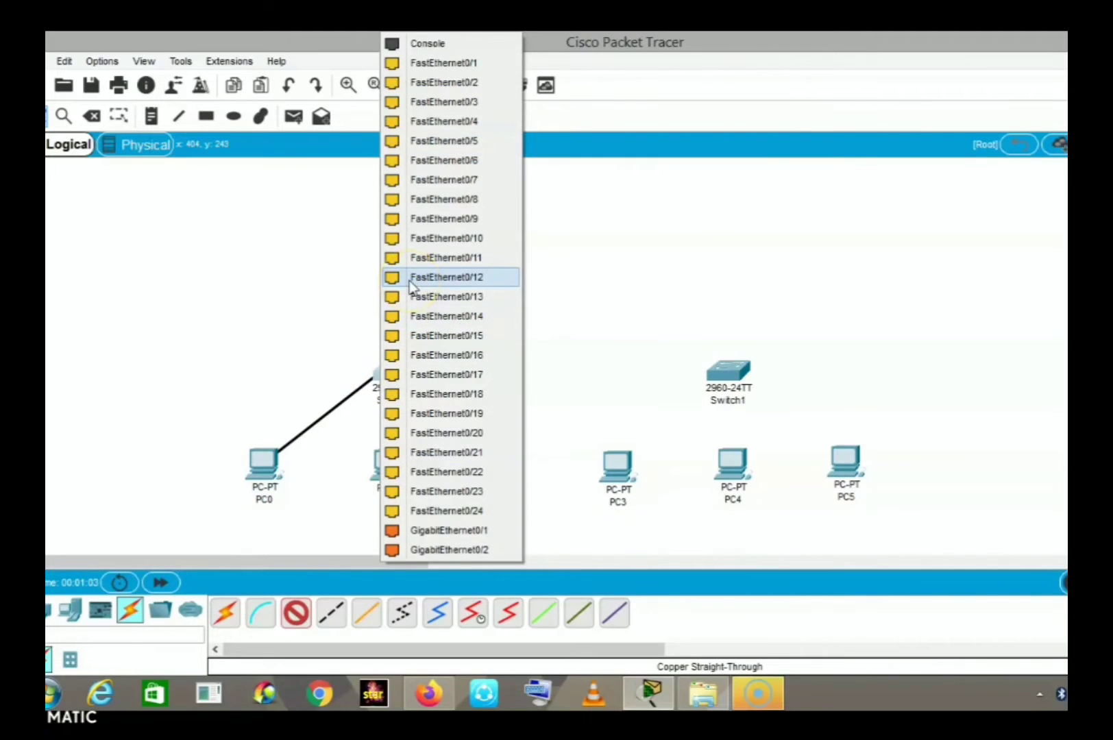
left_click(469, 64)
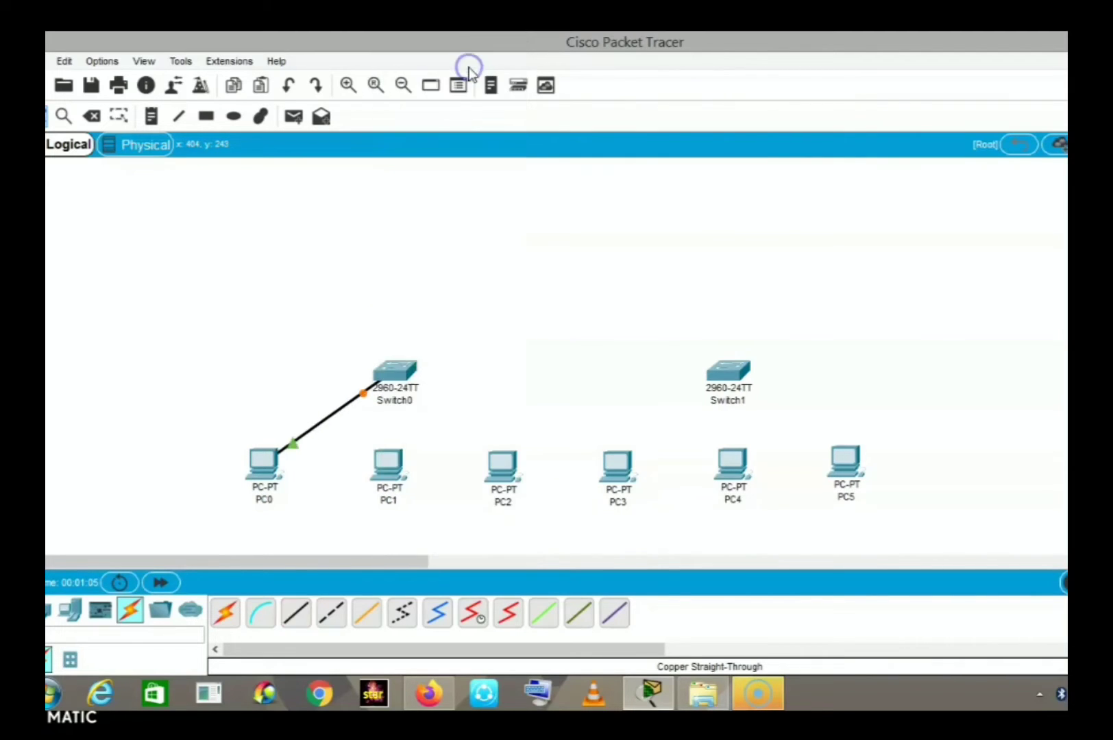
Step: Connect PC1's FastEthernet0 port to FastEthernet0/2 on Switch0 with a copper straight-through cable
left_click(296, 612)
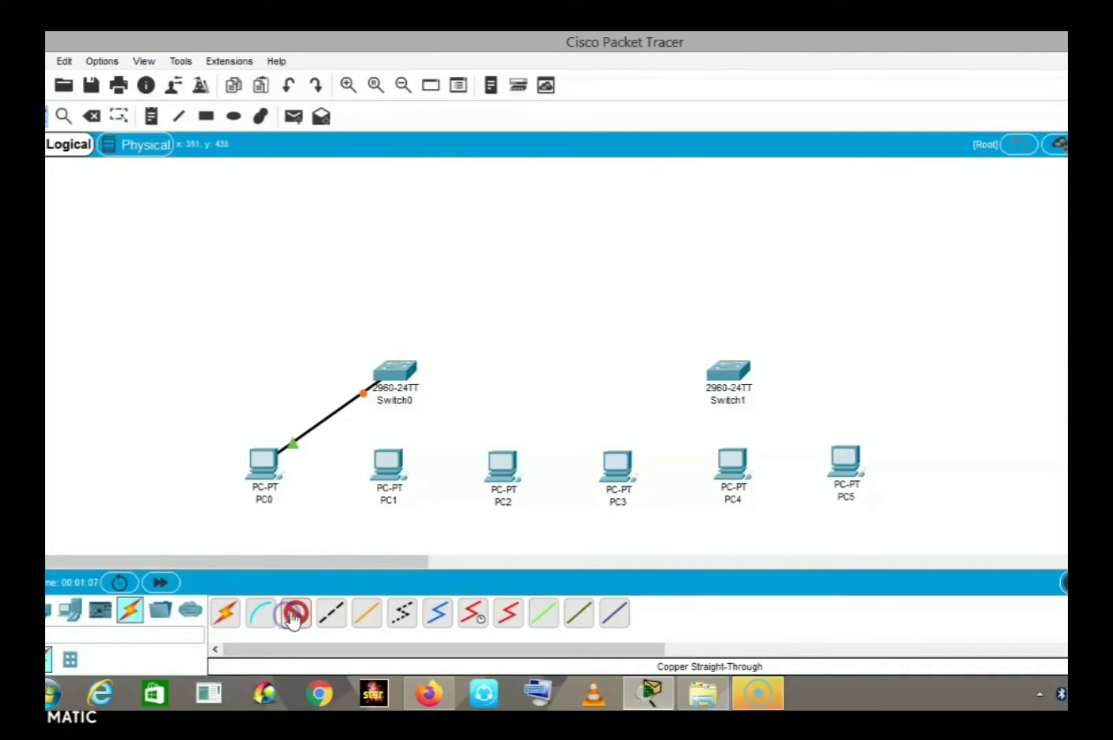
left_click(377, 471)
left_click(397, 537)
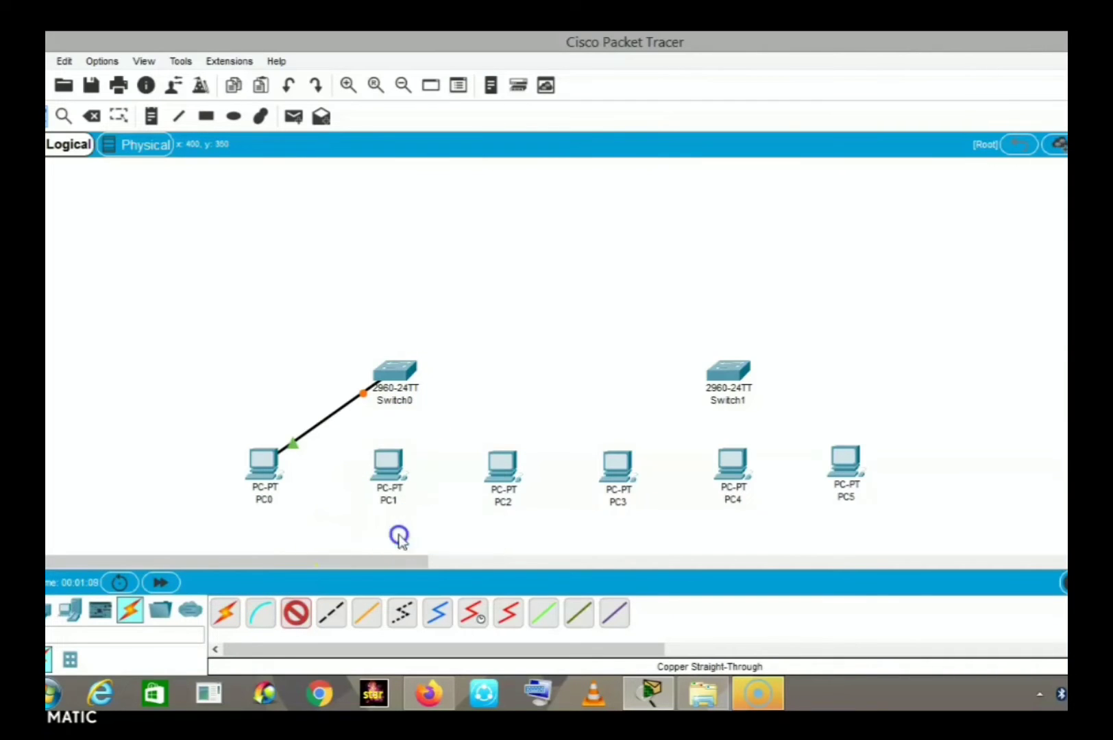
left_click(395, 370)
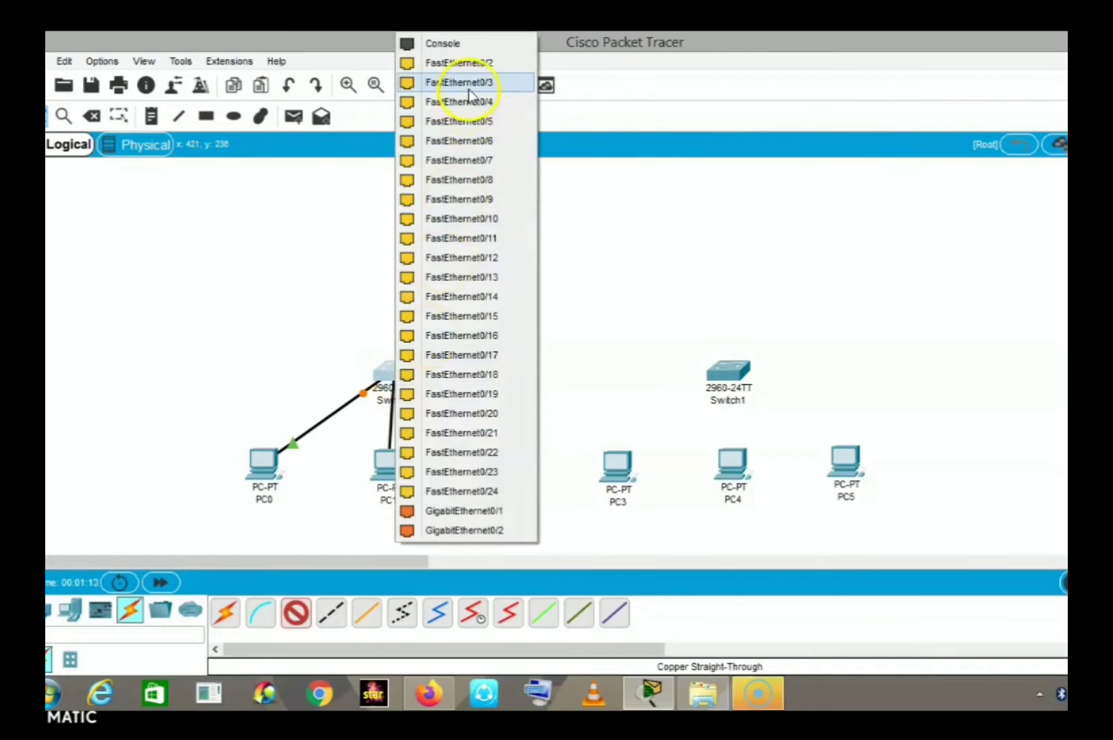
left_click(474, 65)
Step: Connect PC2's FastEthernet0 port to FastEthernet0/3 on Switch0 with a copper straight-through cable
left_click(358, 598)
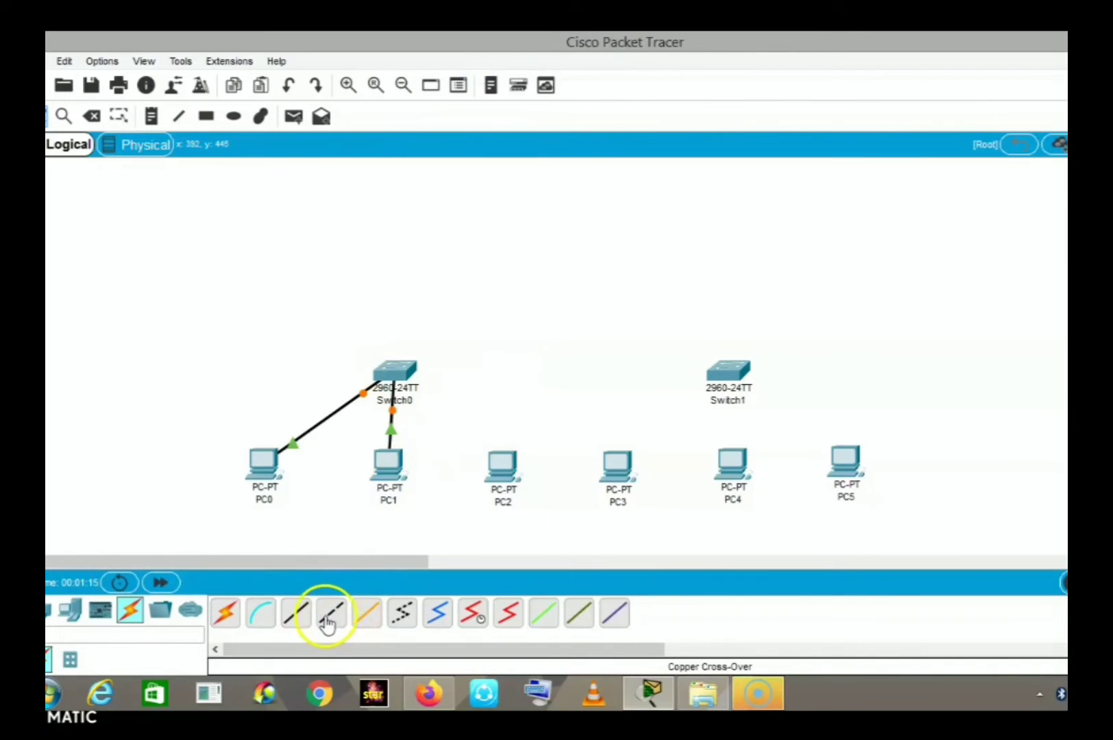
left_click(296, 612)
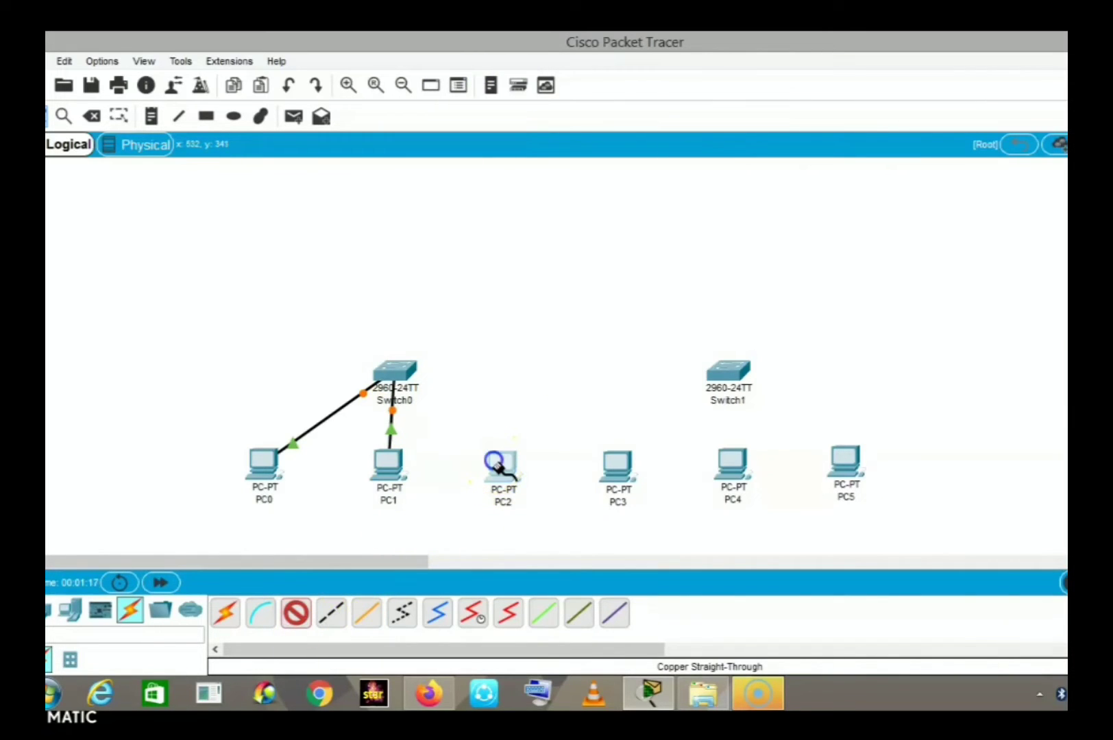
left_click(493, 464)
left_click(502, 529)
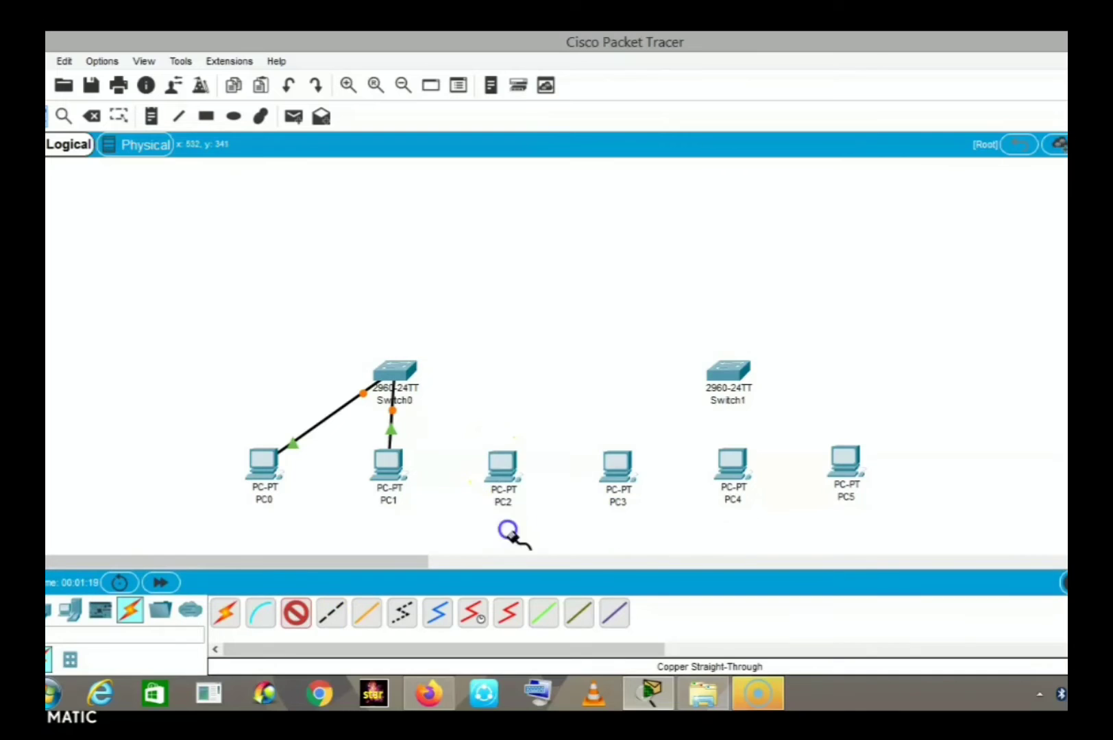
left_click(396, 359)
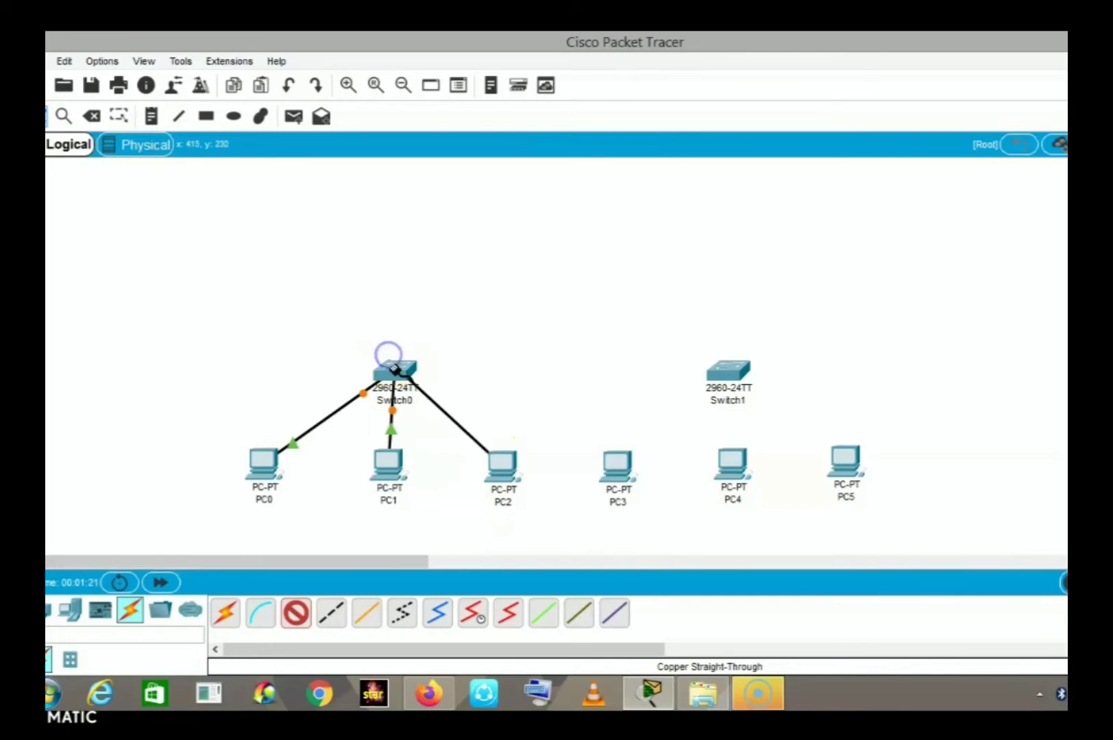
left_click(394, 370)
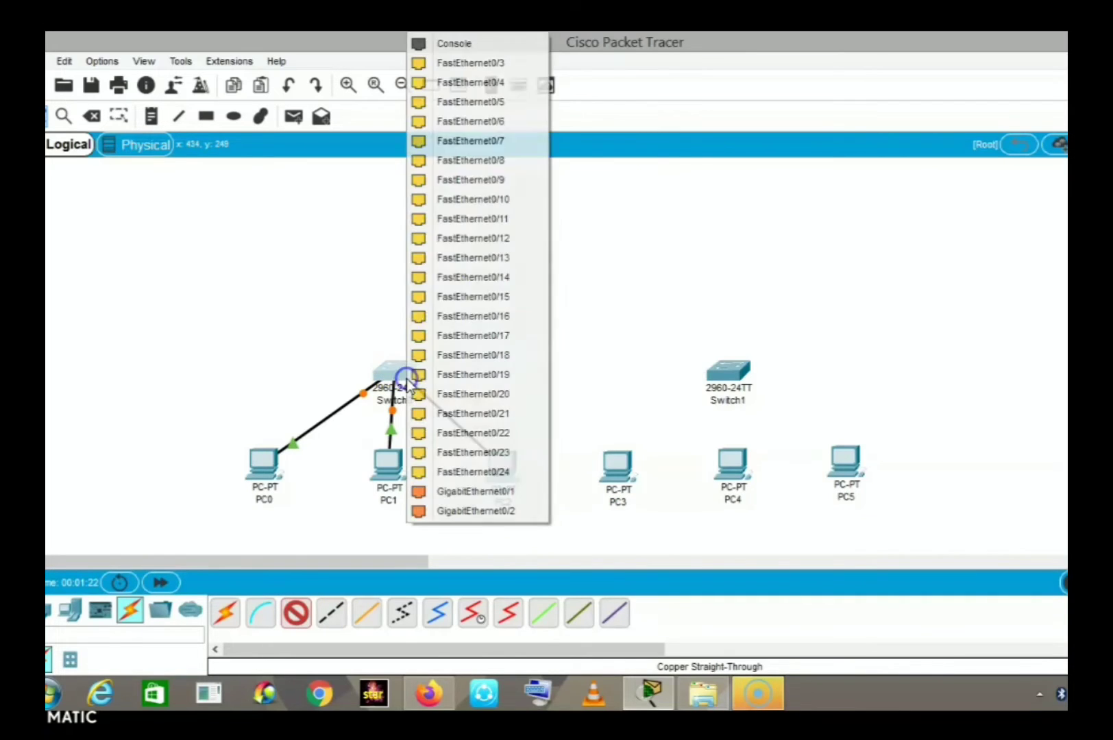
left_click(469, 63)
Step: Connect PC3's FastEthernet0 port to FastEthernet0/1 on Switch1 with a copper straight-through cable
left_click(297, 612)
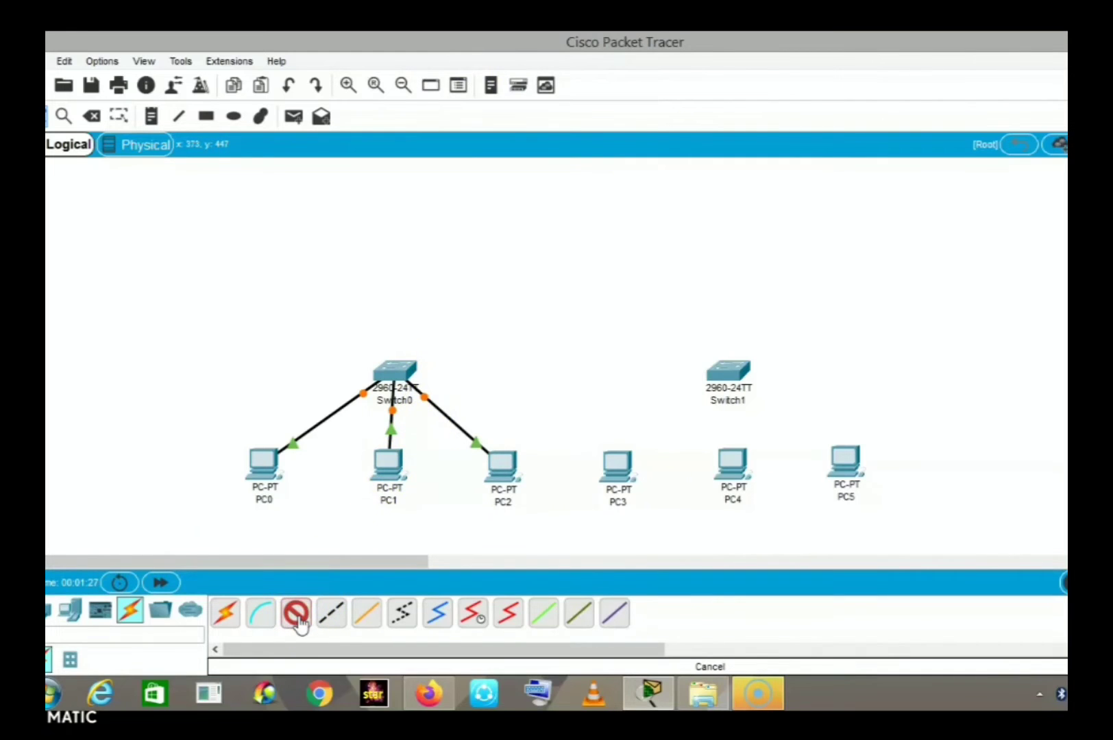
left_click(620, 470)
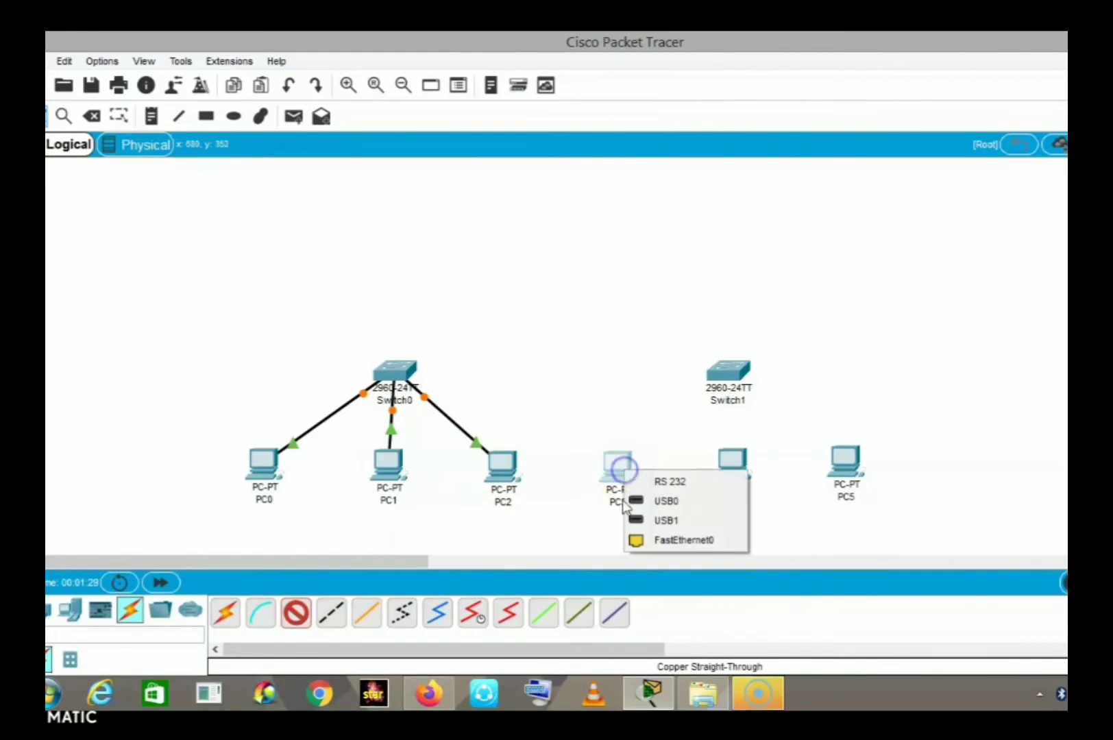
left_click(654, 540)
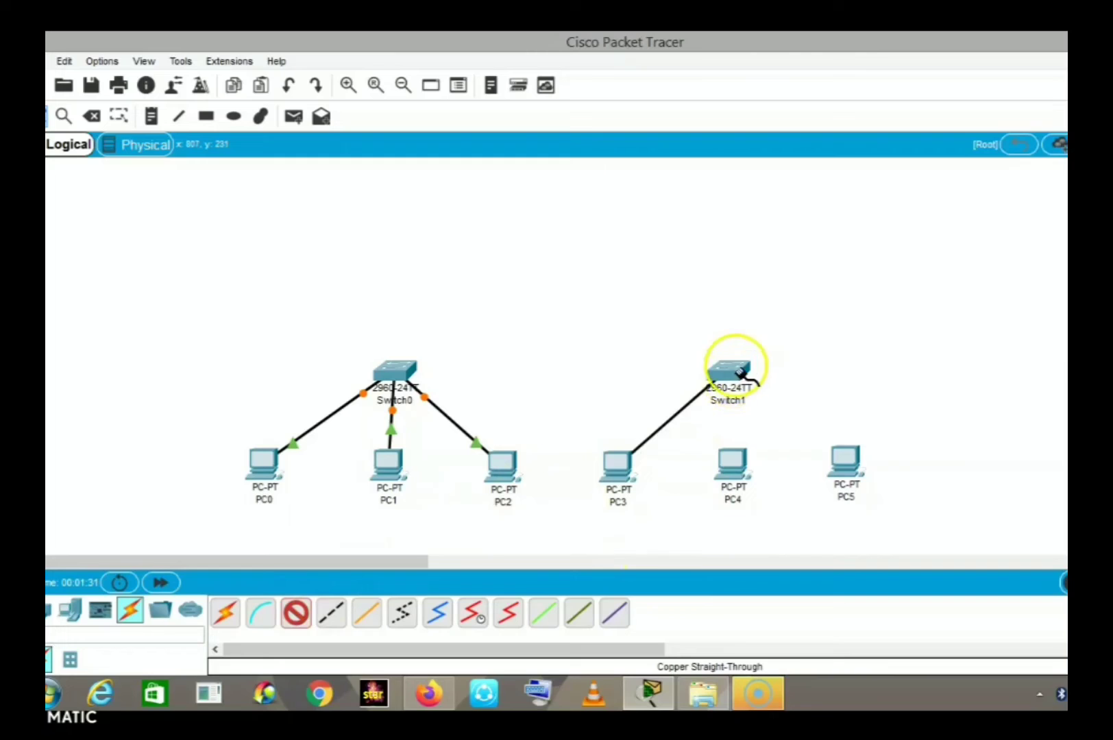
left_click(721, 378)
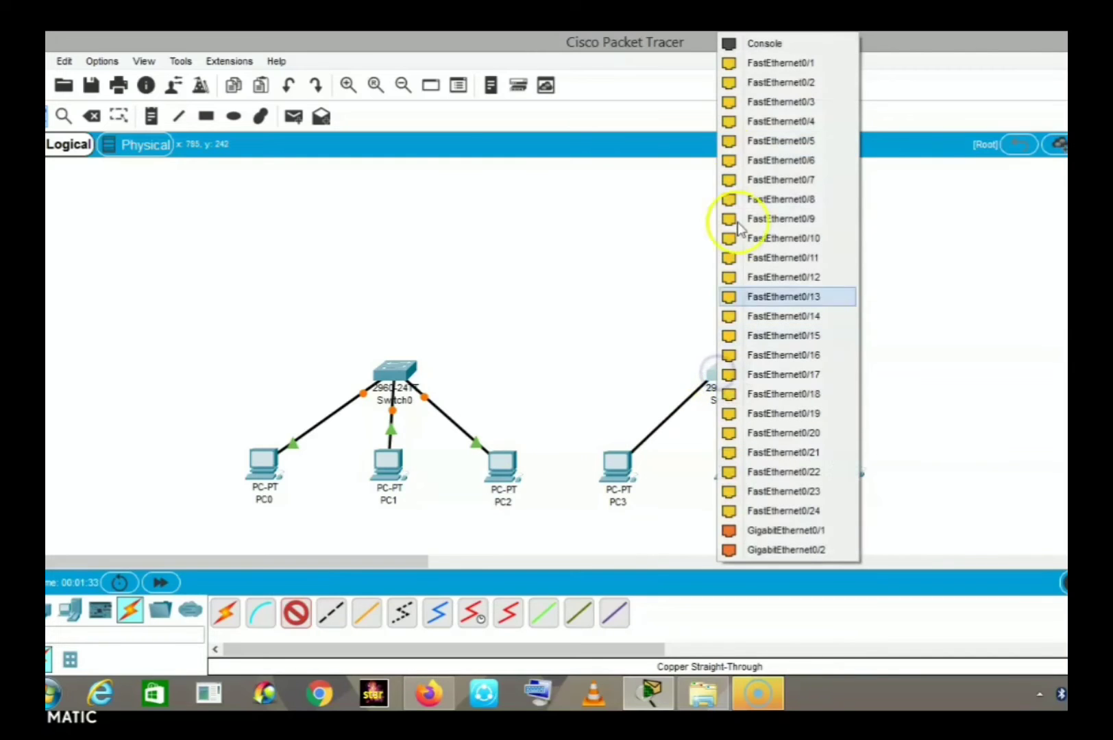
left_click(728, 65)
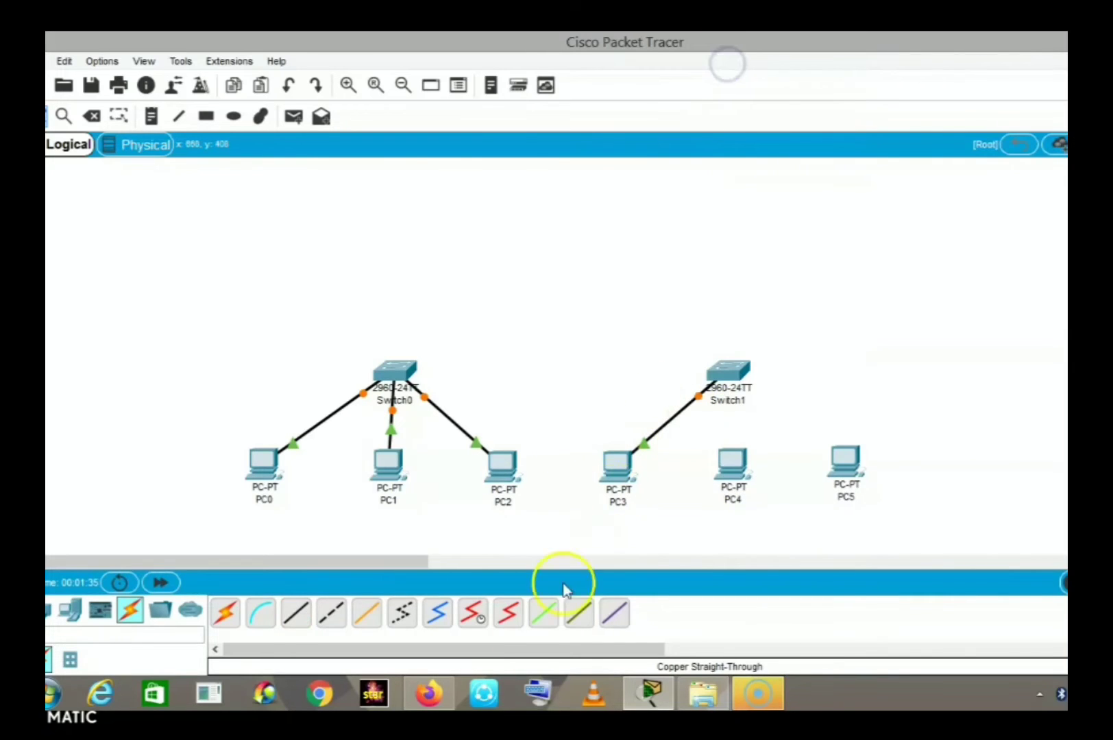
Step: Connect PC4's FastEthernet0 port to FastEthernet0/2 on Switch1 with a copper straight-through cable
left_click(298, 612)
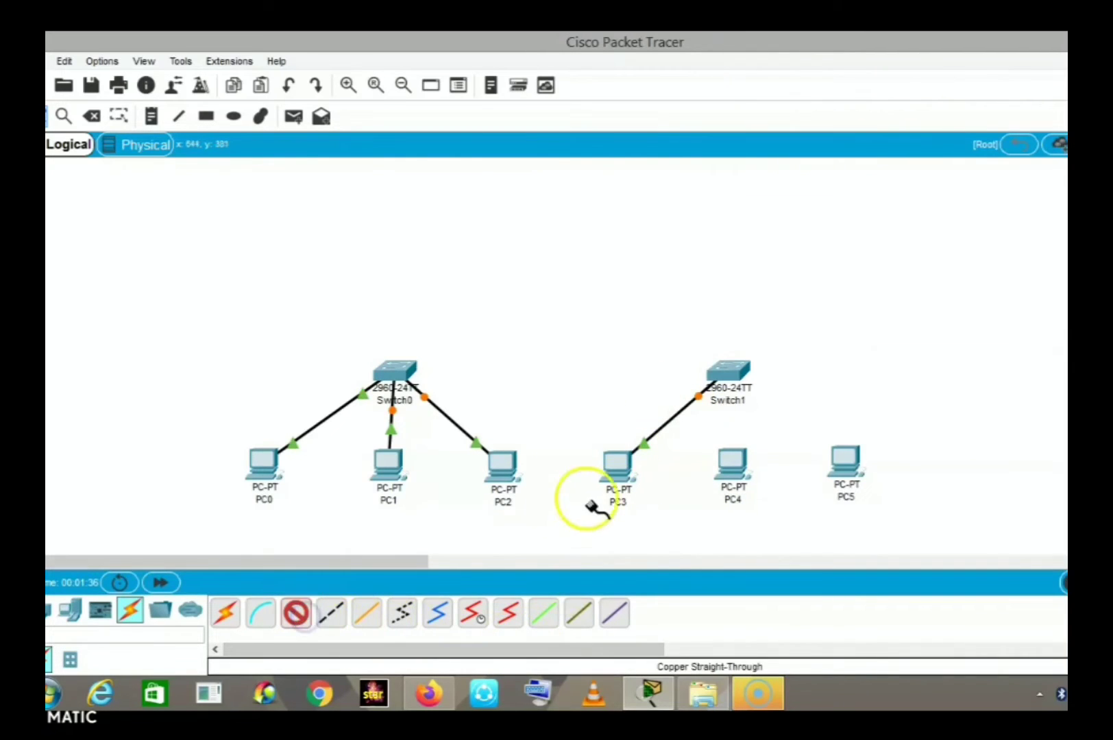
left_click(713, 454)
left_click(737, 520)
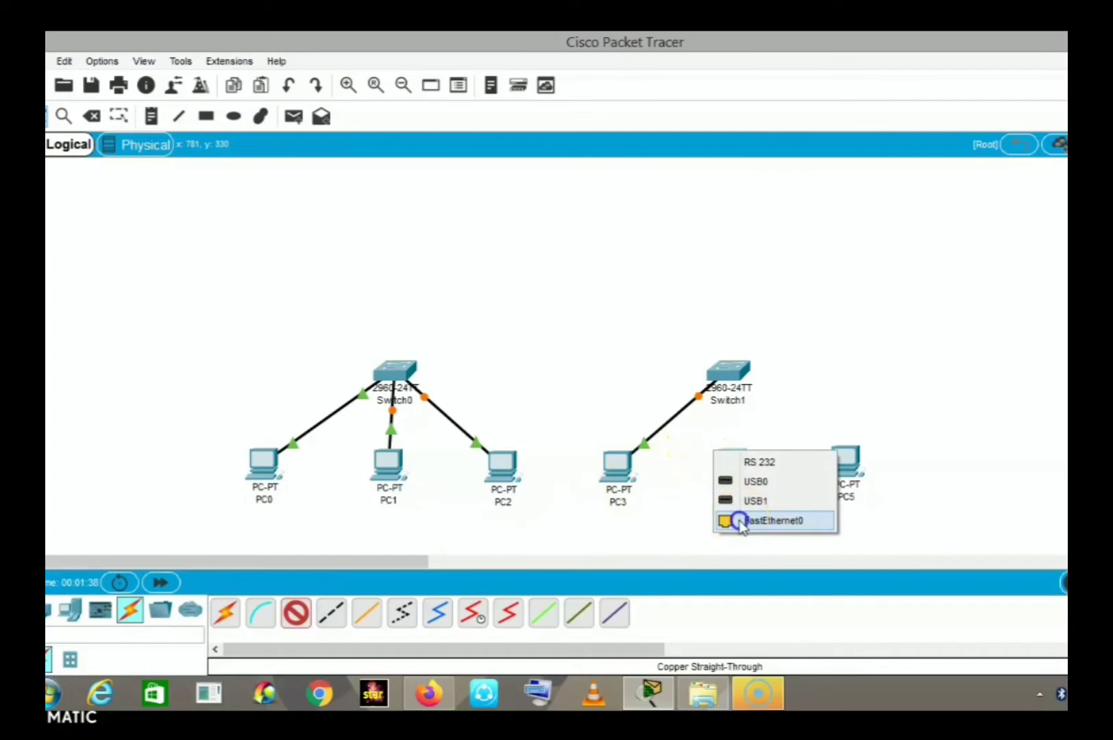
left_click(732, 377)
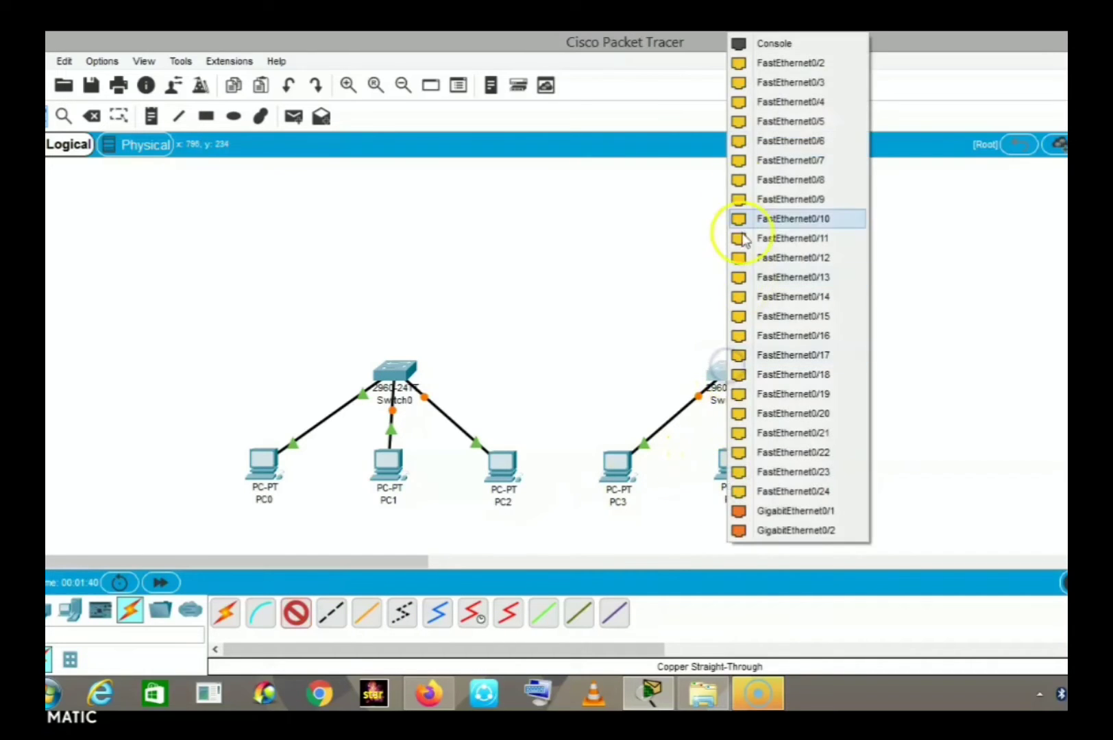
left_click(751, 65)
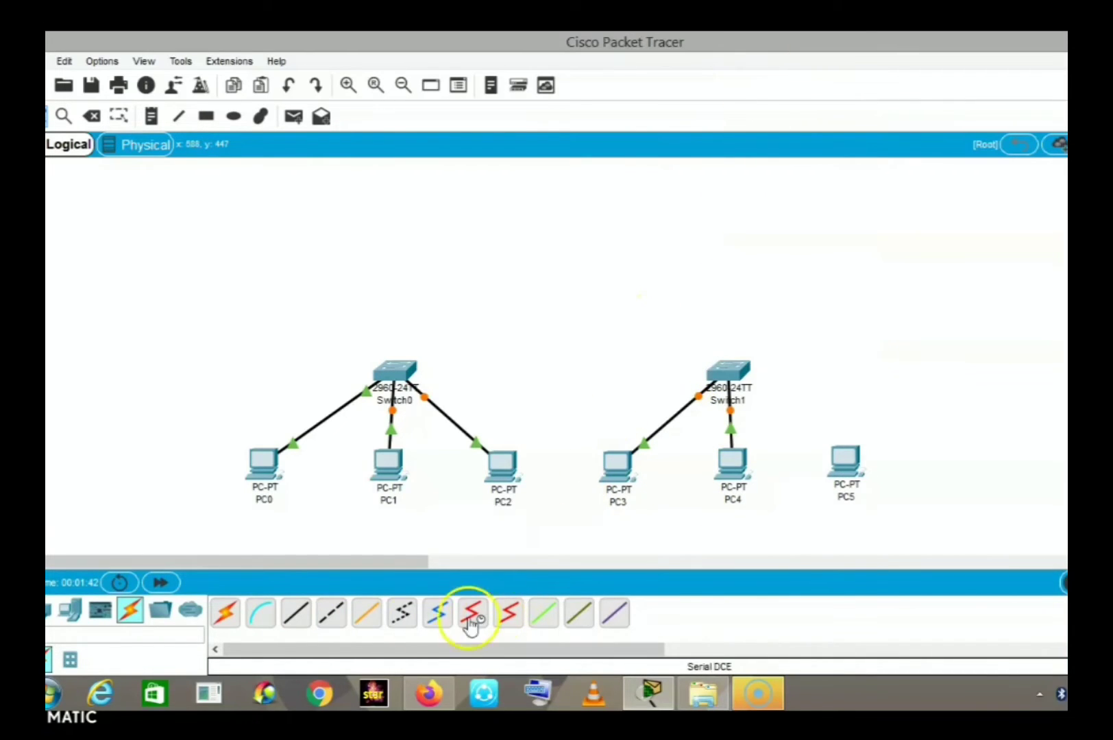
Step: Connect PC5's FastEthernet0 port to FastEthernet0/3 on Switch1 with a copper straight-through cable
left_click(306, 618)
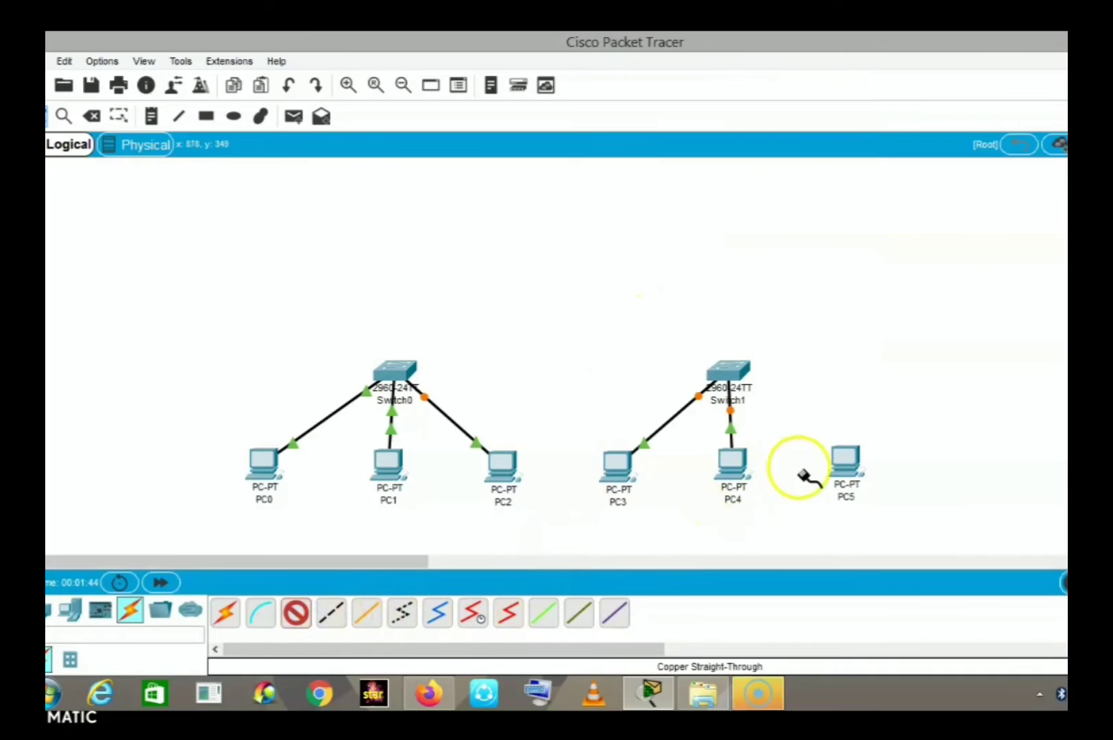
left_click(845, 461)
left_click(882, 531)
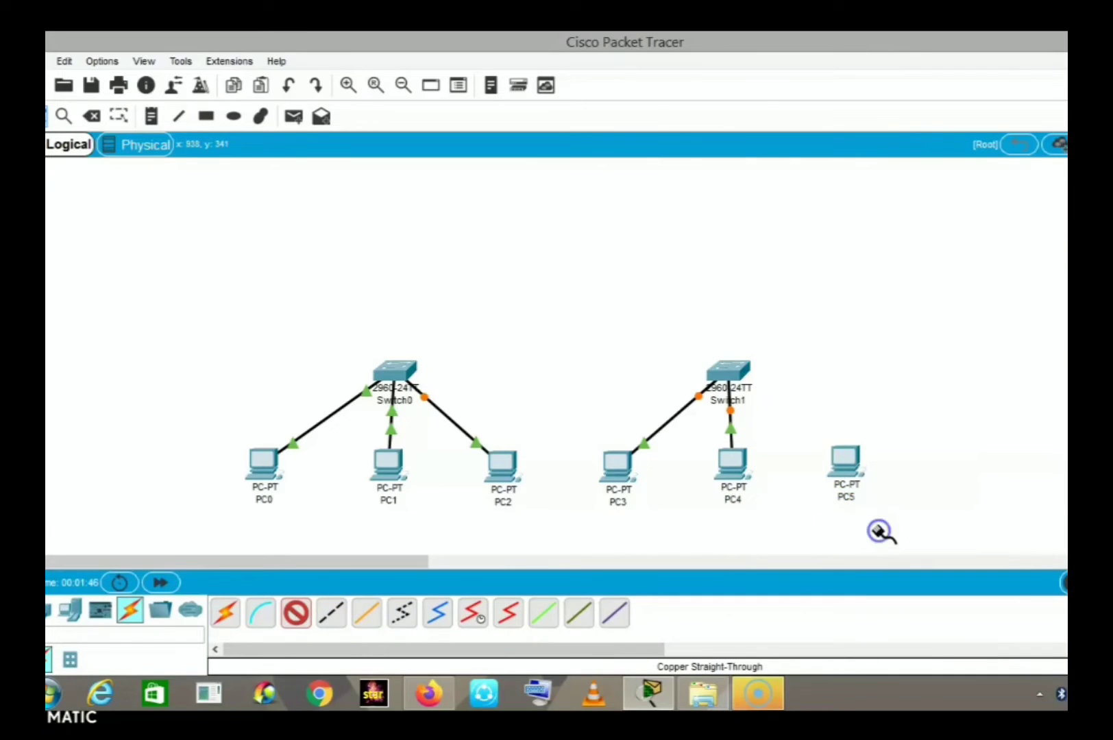
left_click(728, 370)
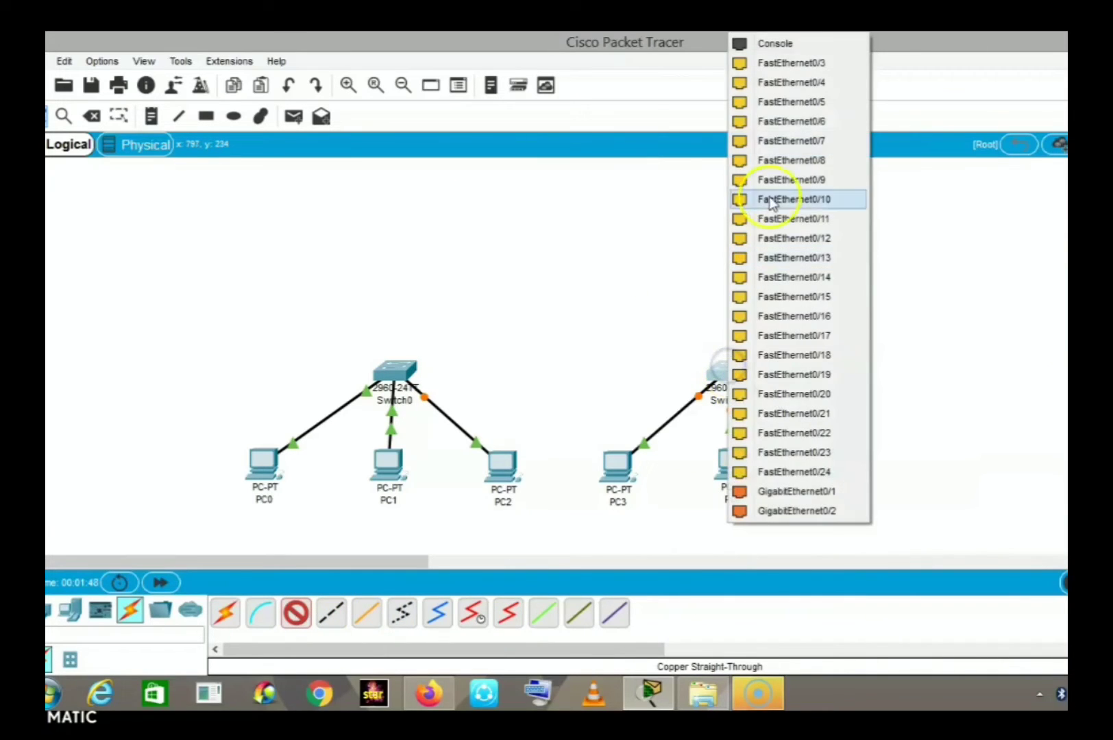
left_click(789, 67)
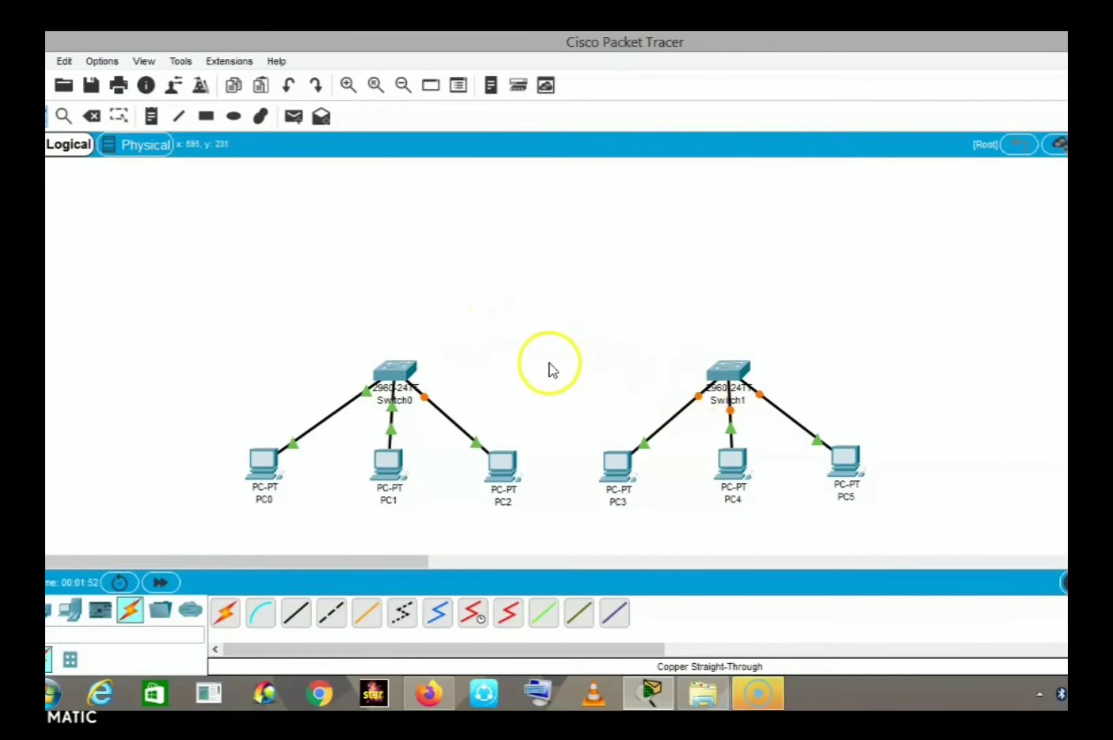
Step: Give PC0 the static IP address 25.25.25.1 with subnet mask 255.0.0.0 and close its window
left_click(266, 473)
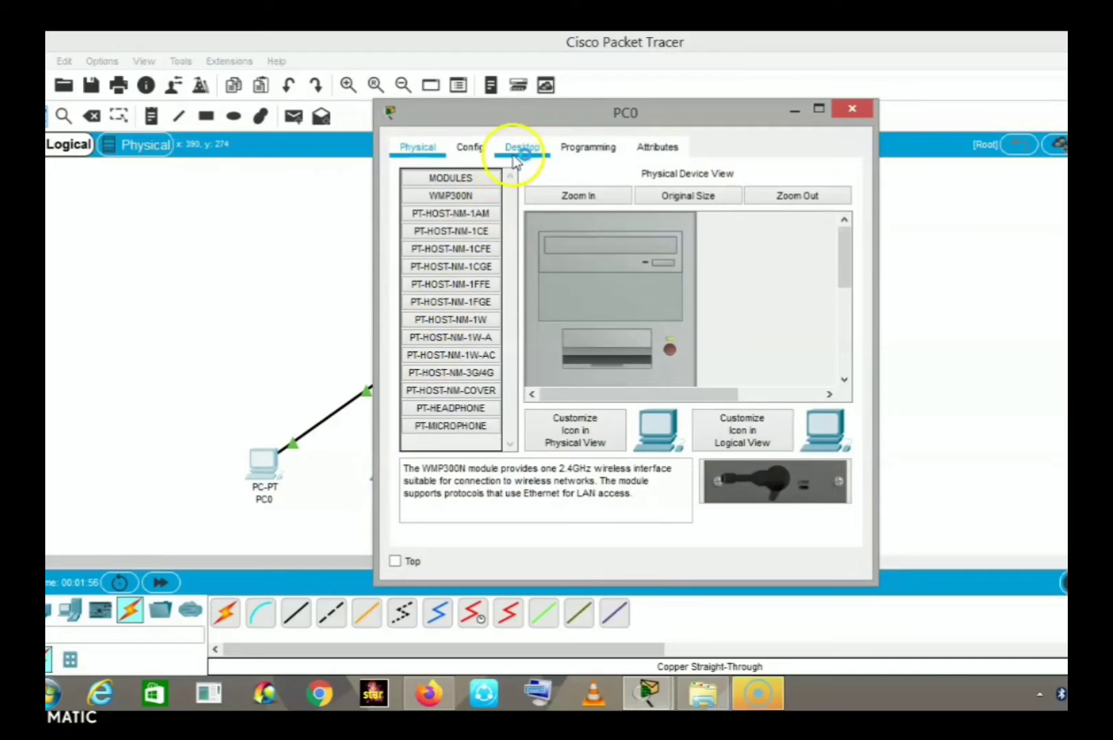
left_click(518, 152)
left_click(411, 230)
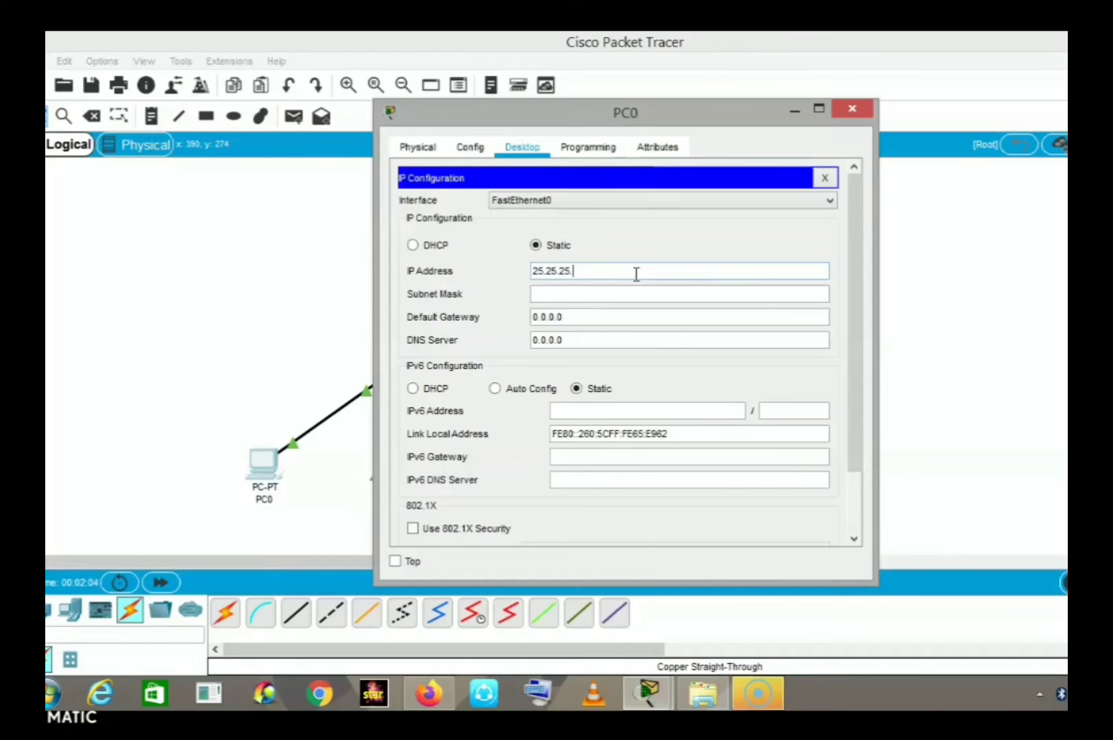
left_click(631, 288)
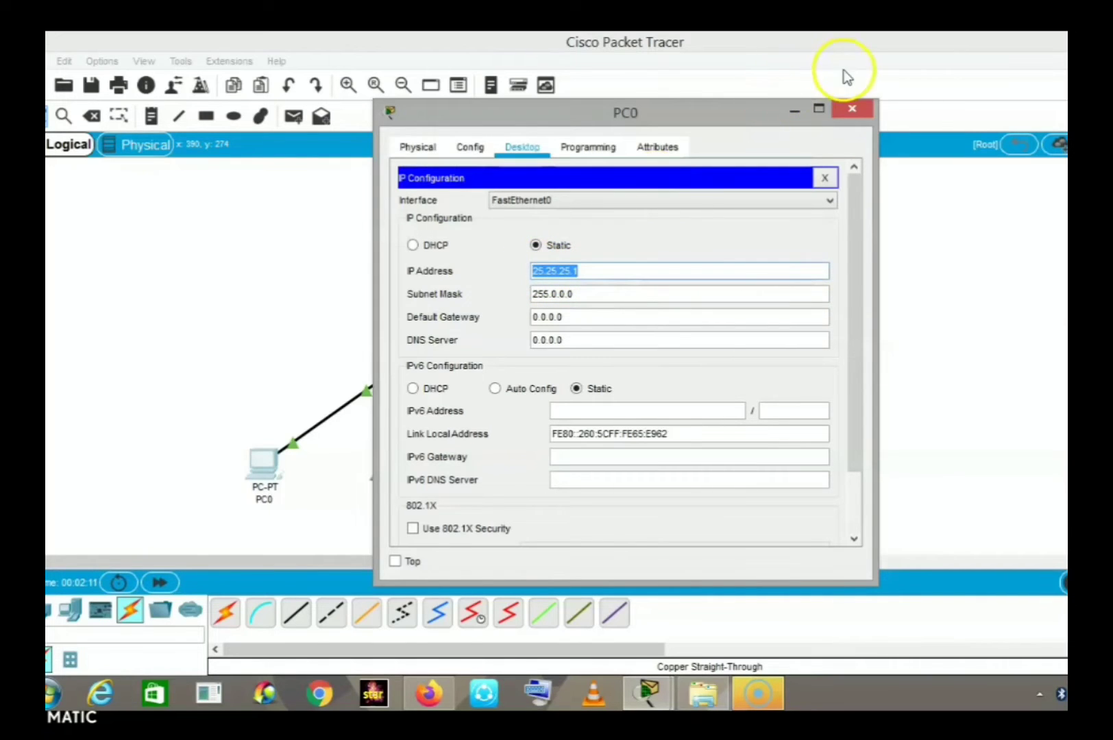
left_click(850, 109)
Step: Give PC1 the static IP address 25.25.25.2 with subnet mask 255.0.0.0 and close its window
left_click(386, 458)
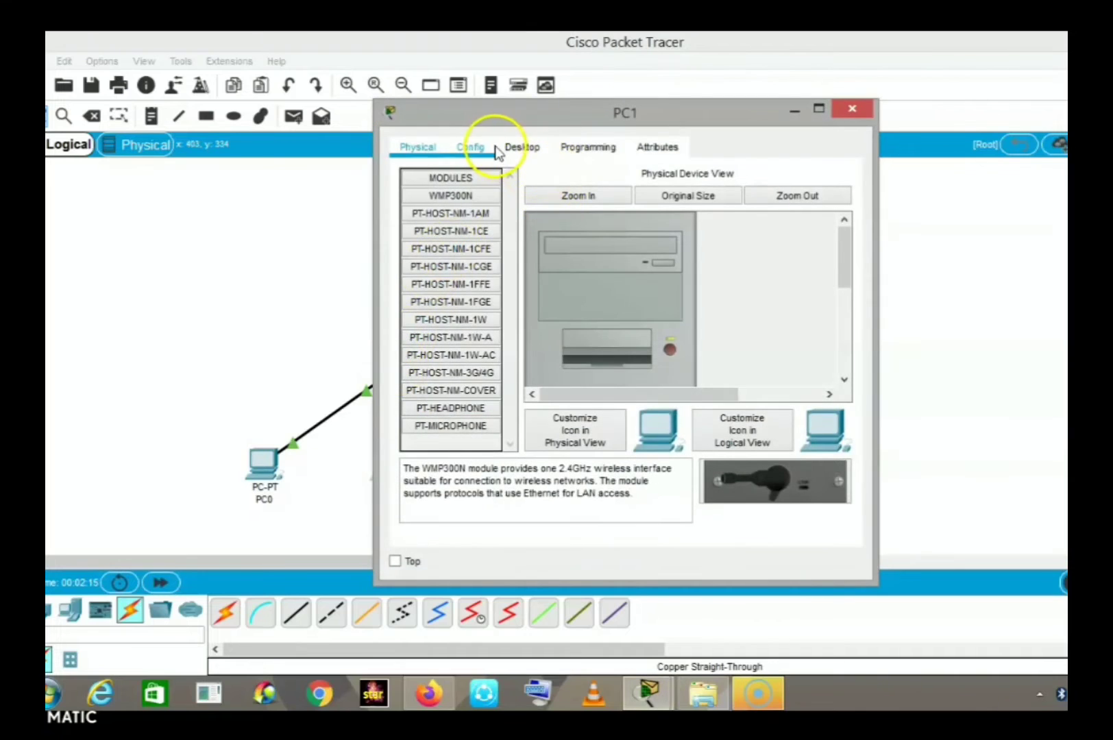
left_click(525, 148)
left_click(470, 245)
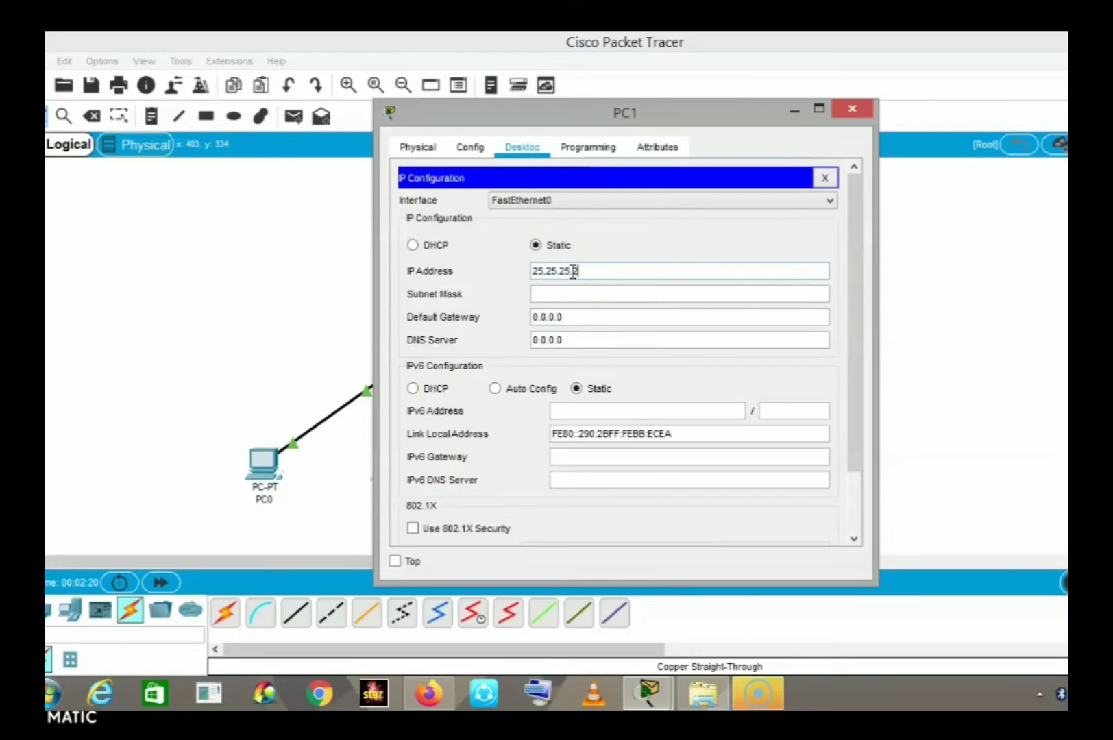
left_click(571, 293)
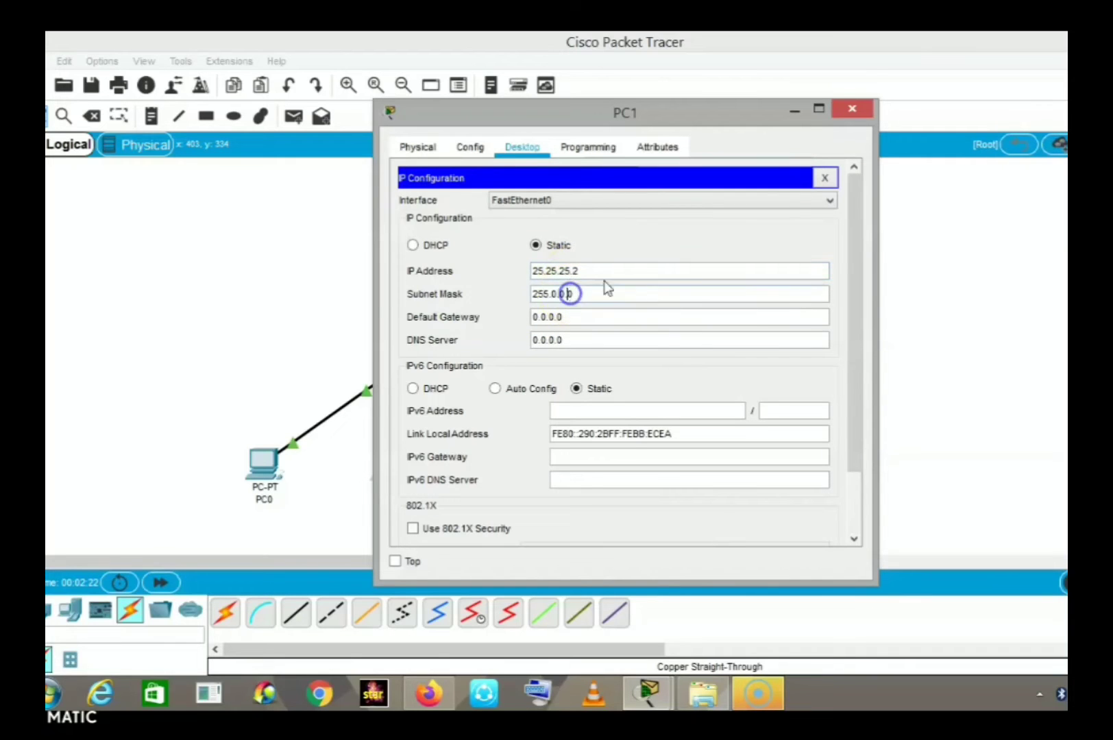
left_click(837, 111)
Step: Give PC2 the static IP address 25.25.25.3 with subnet mask 255.0.0.0 and close its window
left_click(497, 468)
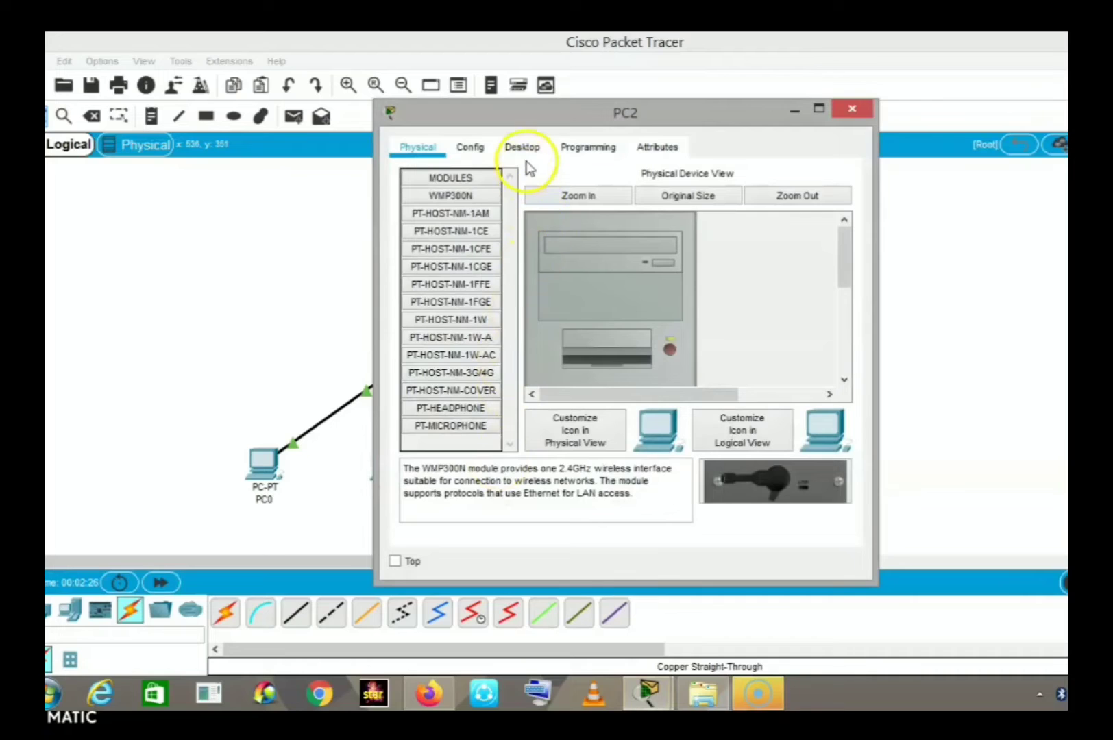
left_click(528, 152)
left_click(468, 202)
left_click(548, 271)
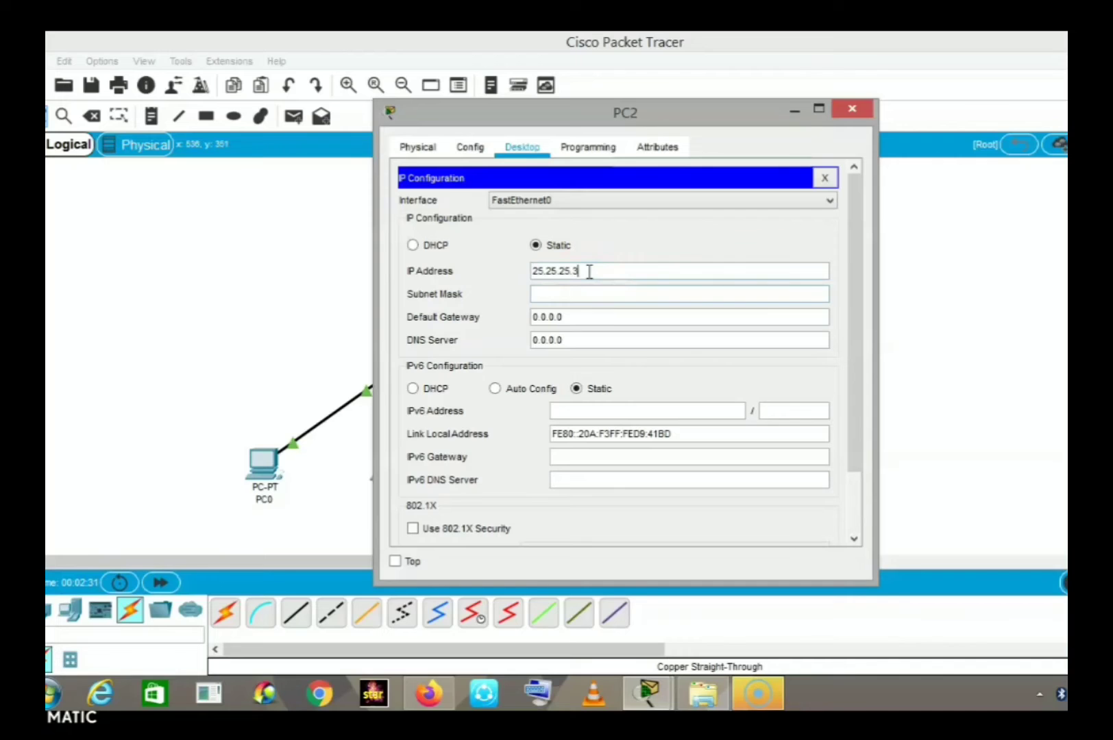
left_click(606, 294)
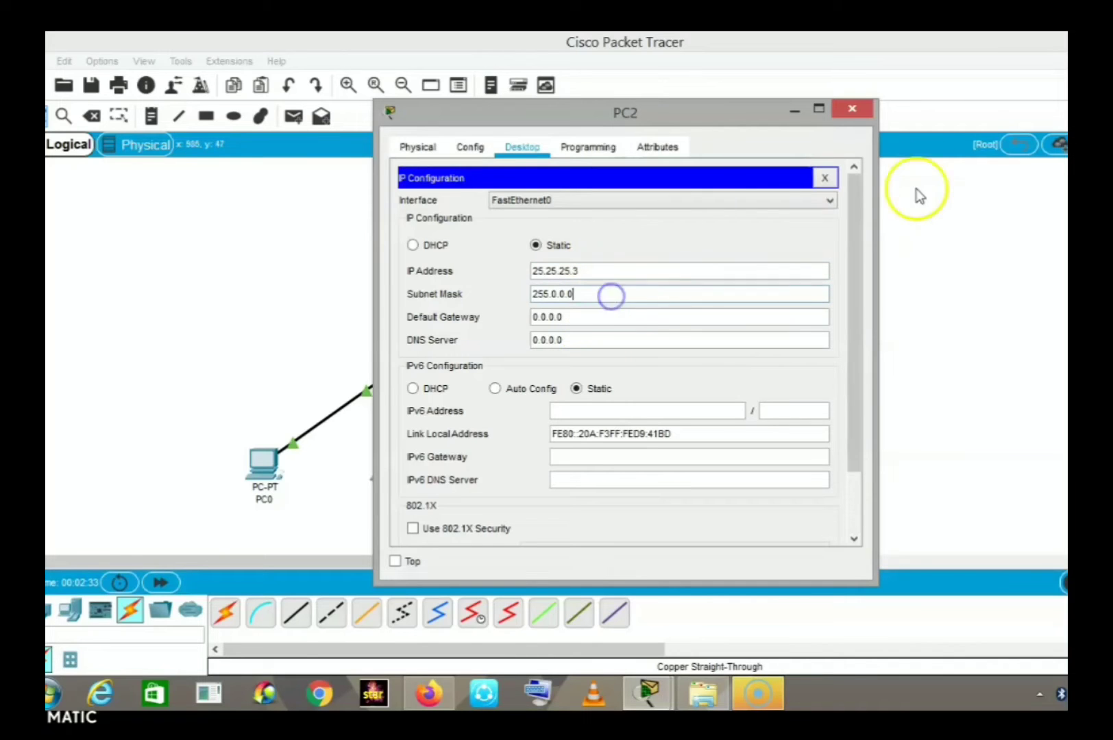
left_click(850, 113)
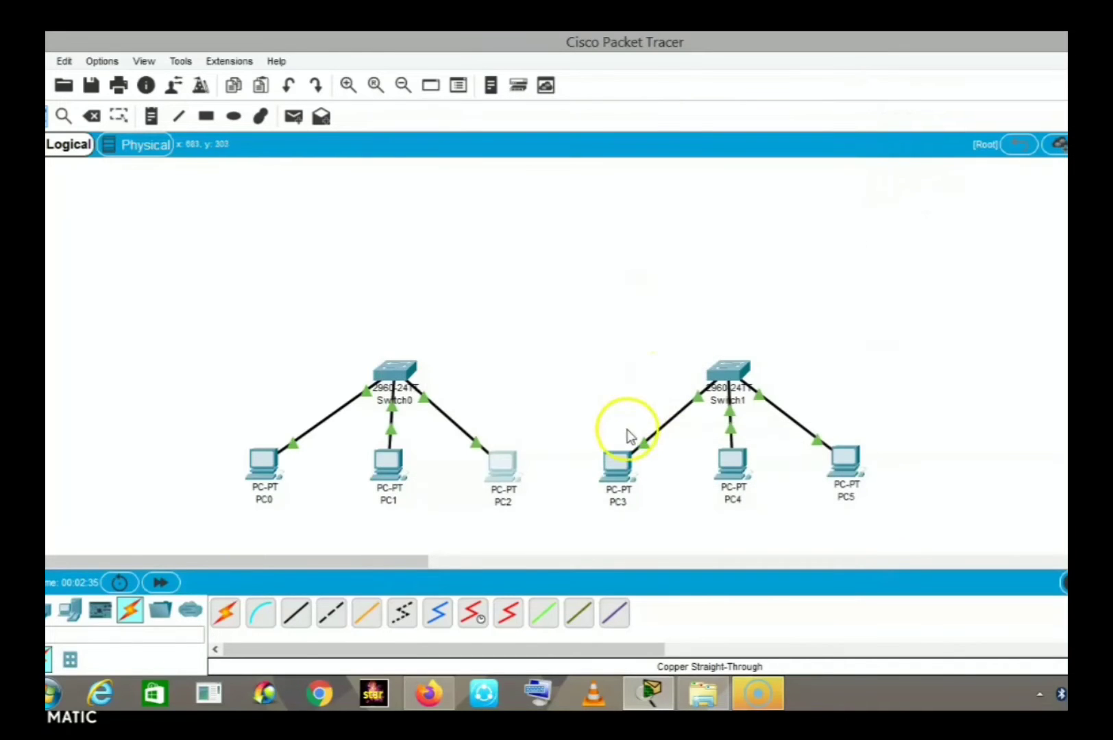
Step: Give PC3 the static IP address 192.168.1.1 with subnet mask 255.255.255.0 and close its window
left_click(614, 480)
left_click(526, 146)
left_click(464, 259)
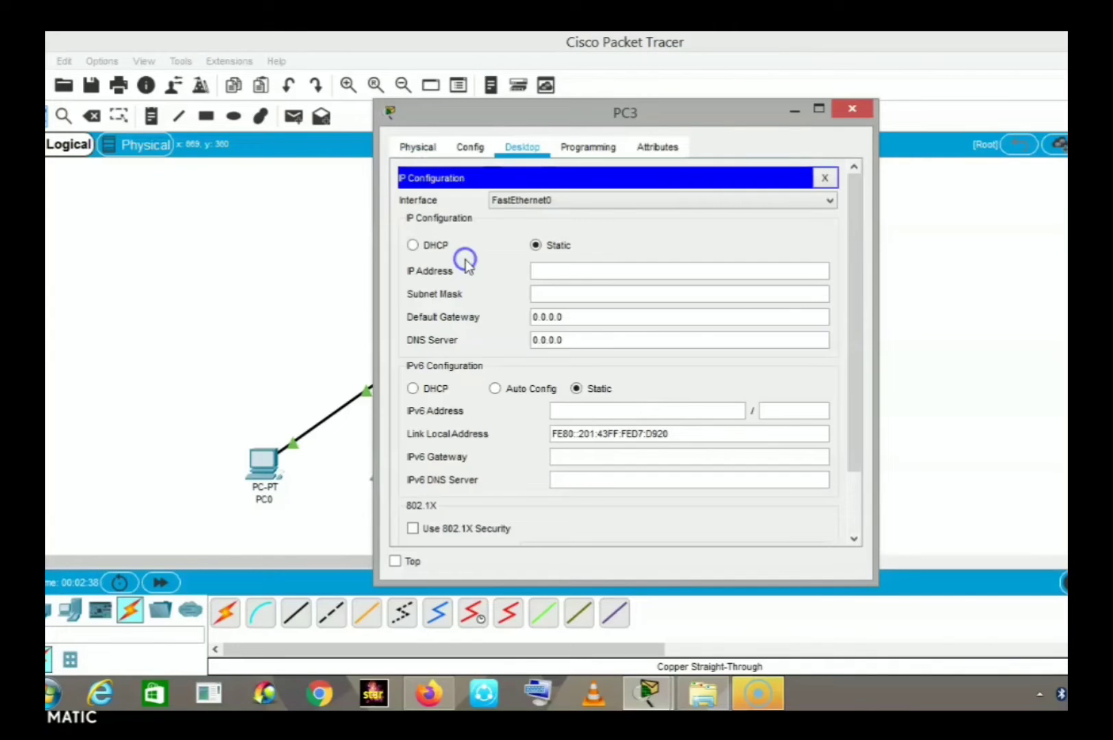
left_click(556, 267)
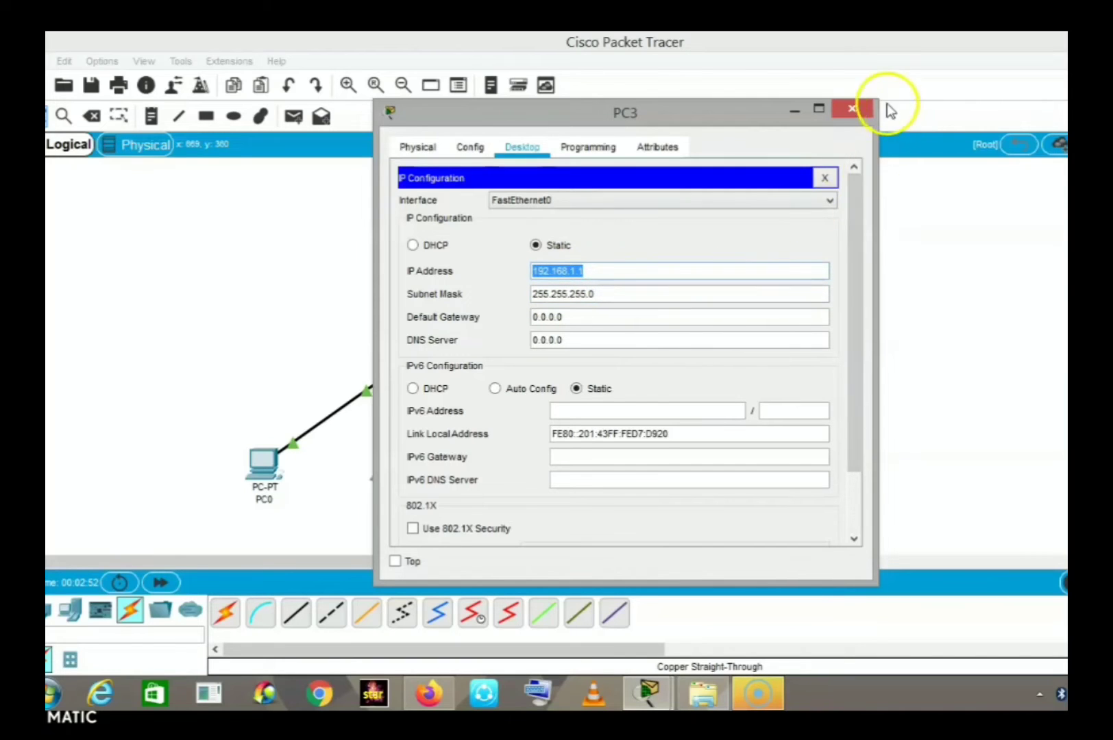
left_click(853, 108)
Step: Give PC4 the static IP address 192.168.1.2 with subnet mask 255.255.255.0 and close its window
left_click(734, 472)
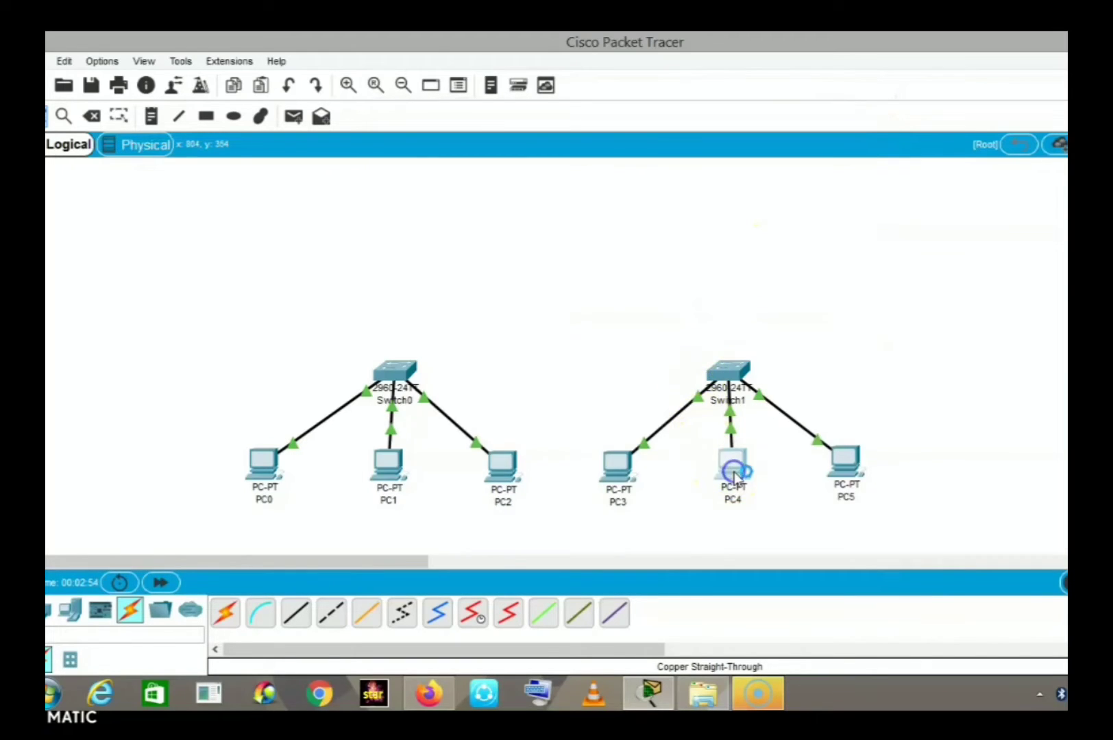
left_click(534, 155)
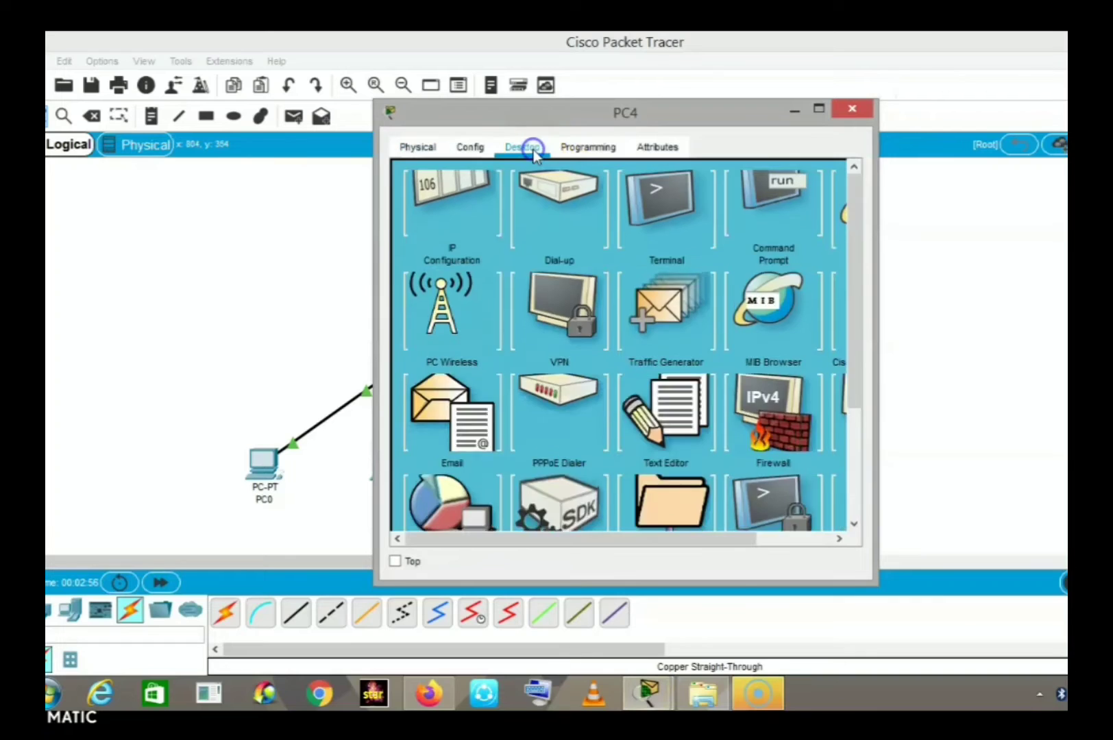
left_click(479, 244)
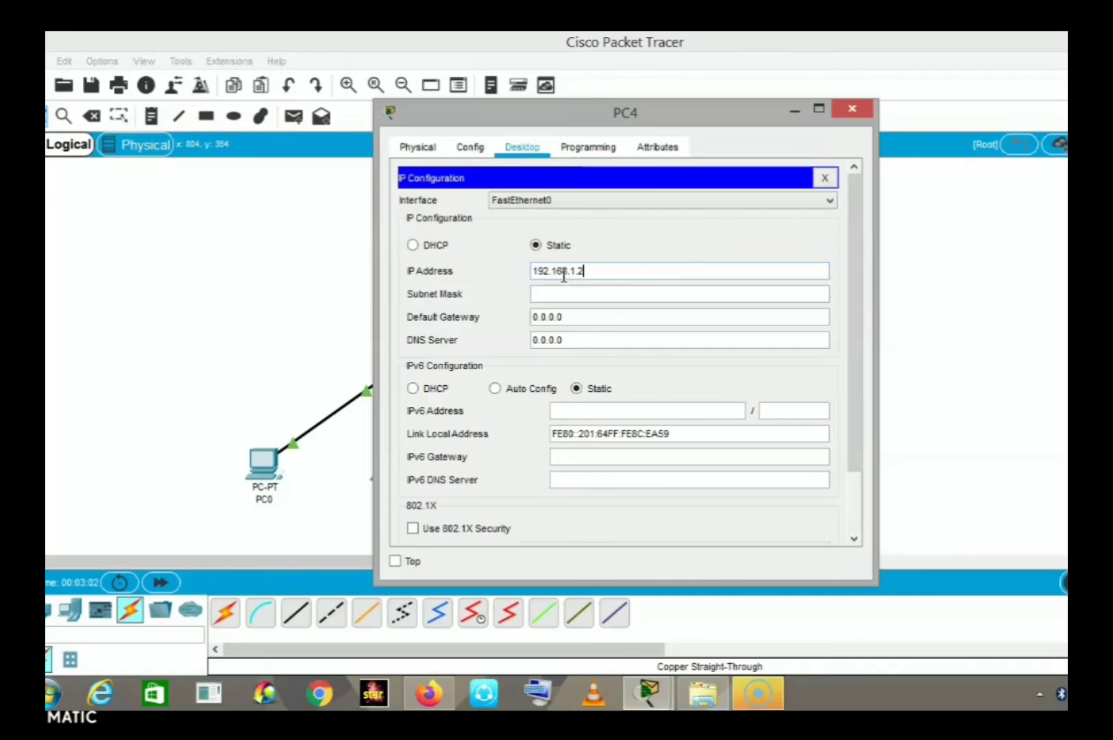
left_click(581, 293)
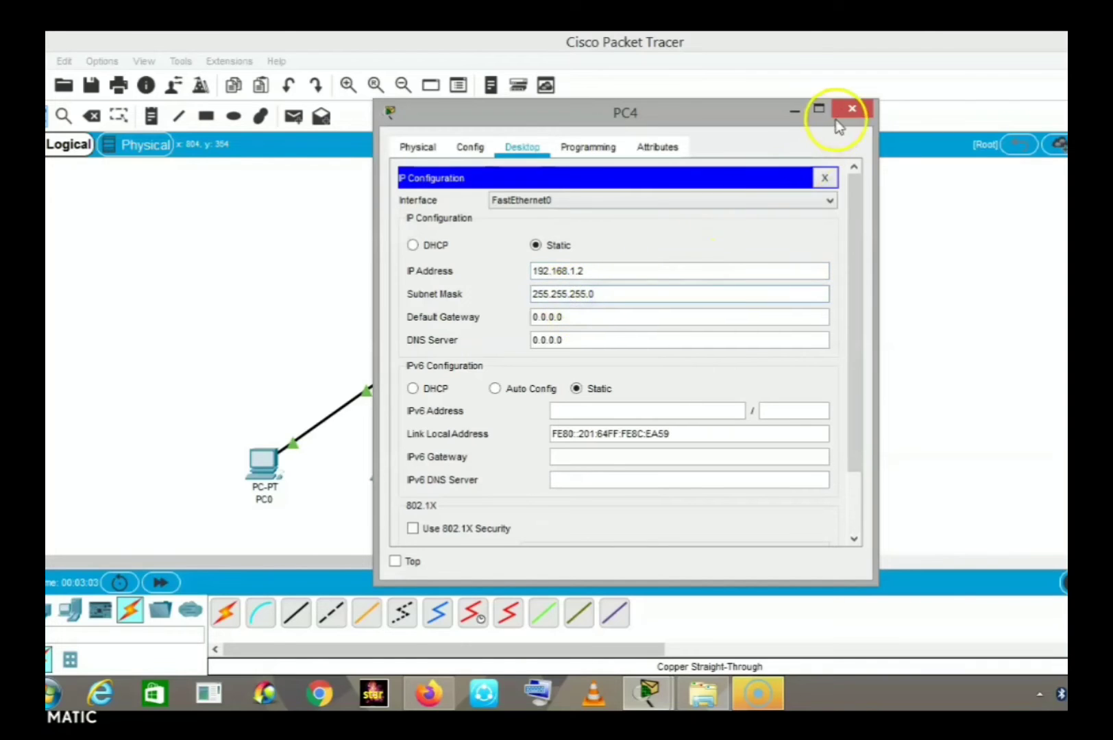
left_click(849, 110)
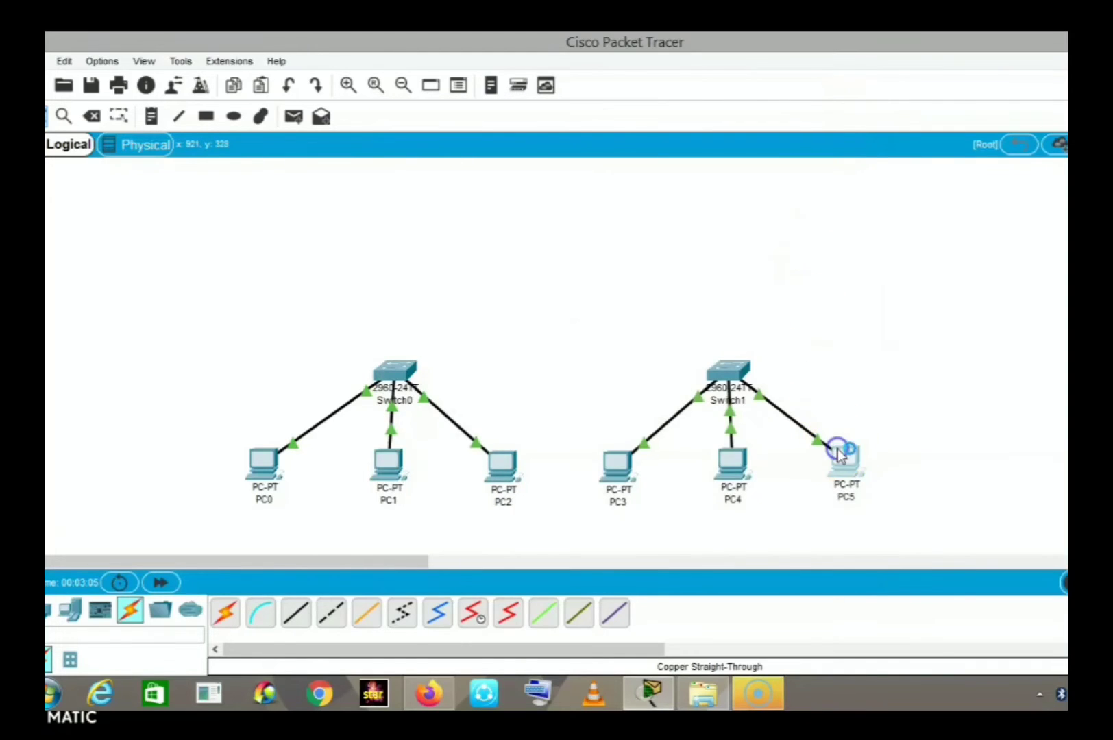
Step: Give PC5 a static IP address in the 192.168.1.x network, fill in its subnet mask and close its window
left_click(837, 449)
left_click(519, 148)
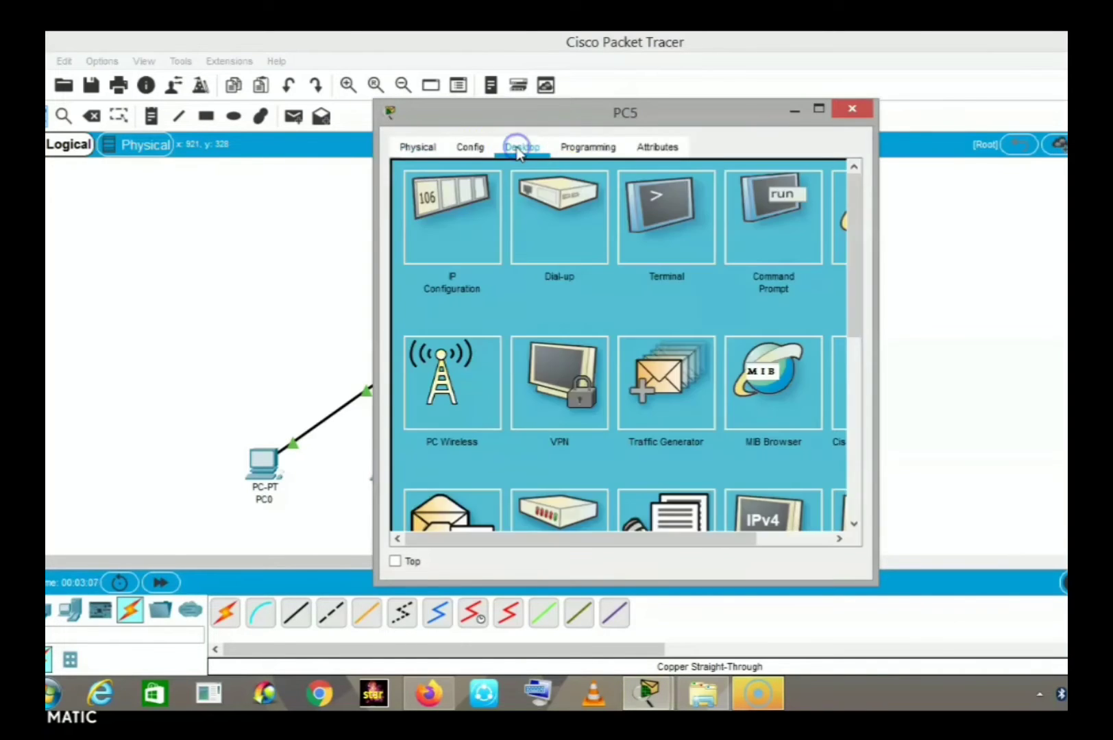
left_click(475, 195)
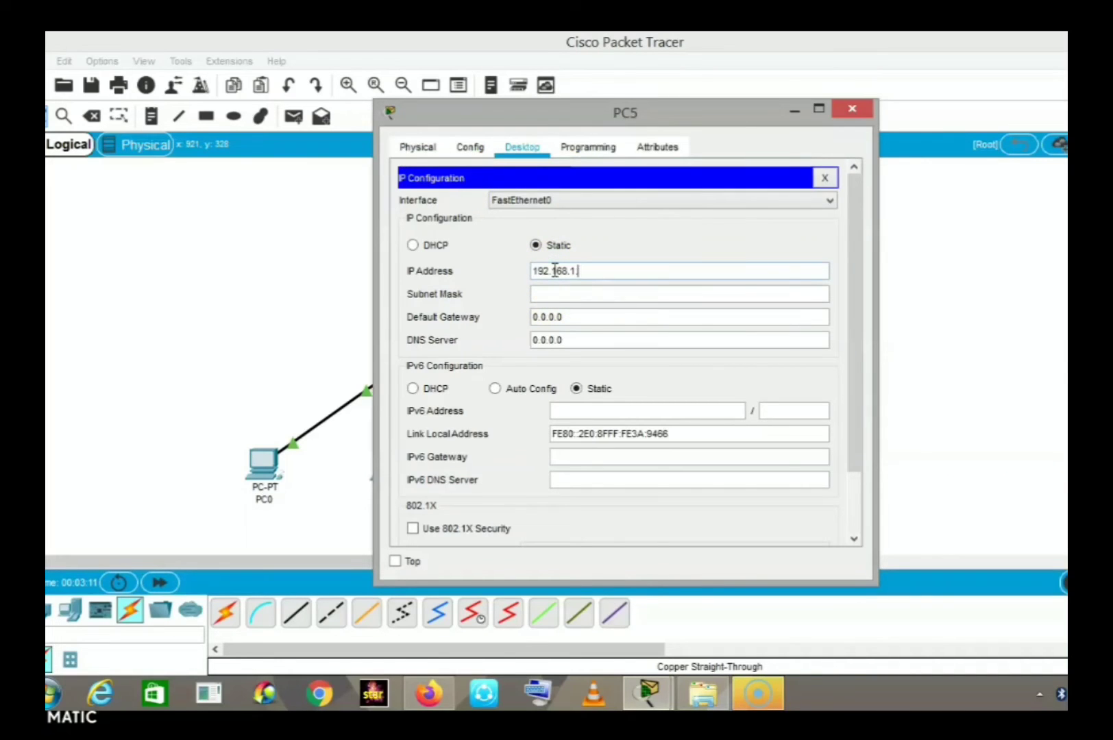
left_click(563, 291)
left_click(848, 107)
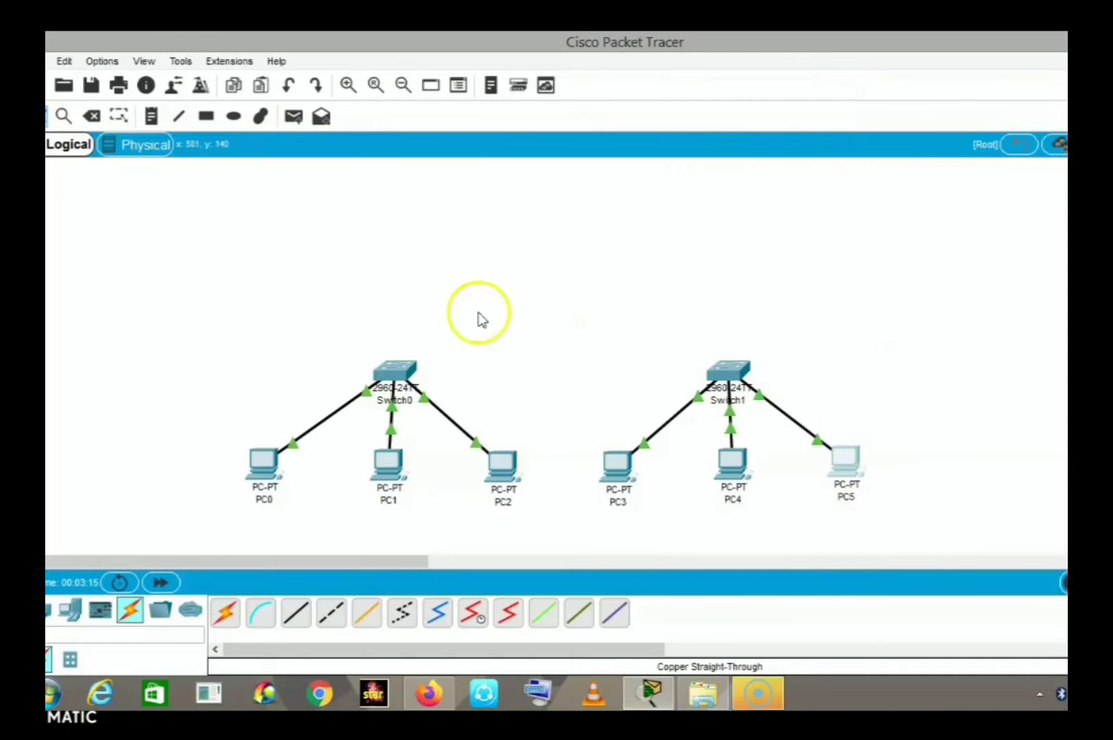
Step: Place a 2911 router in the workspace above and between the two switches
left_click(48, 609)
left_click(219, 627)
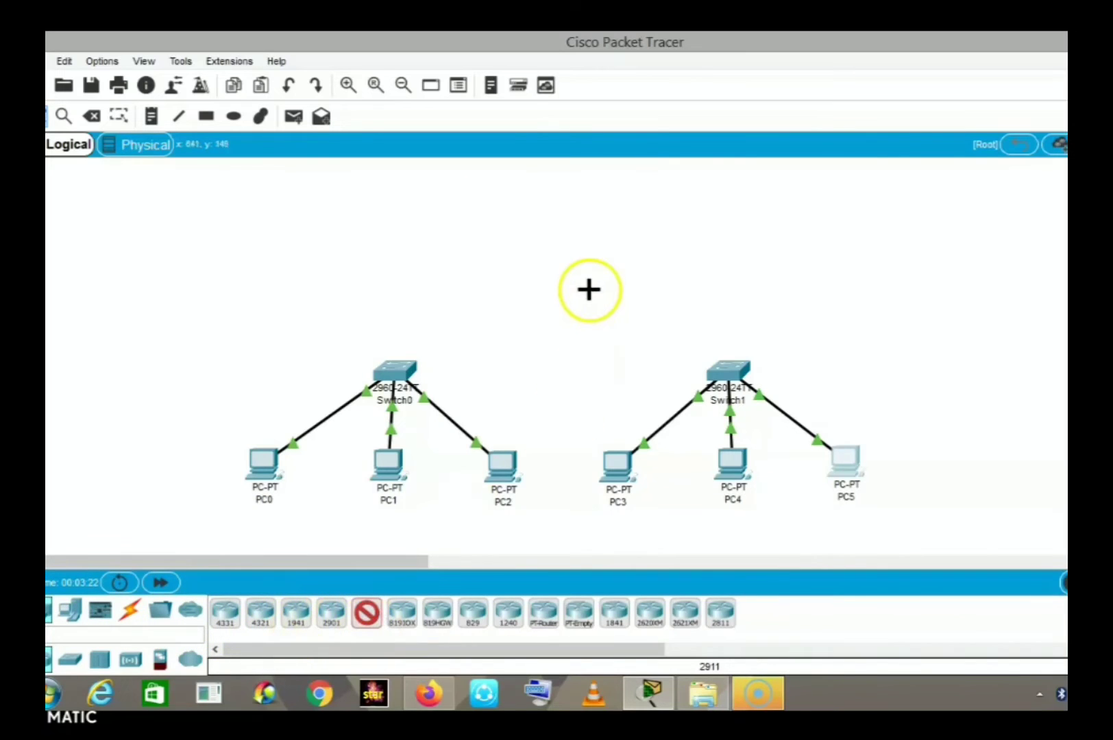
left_click(572, 235)
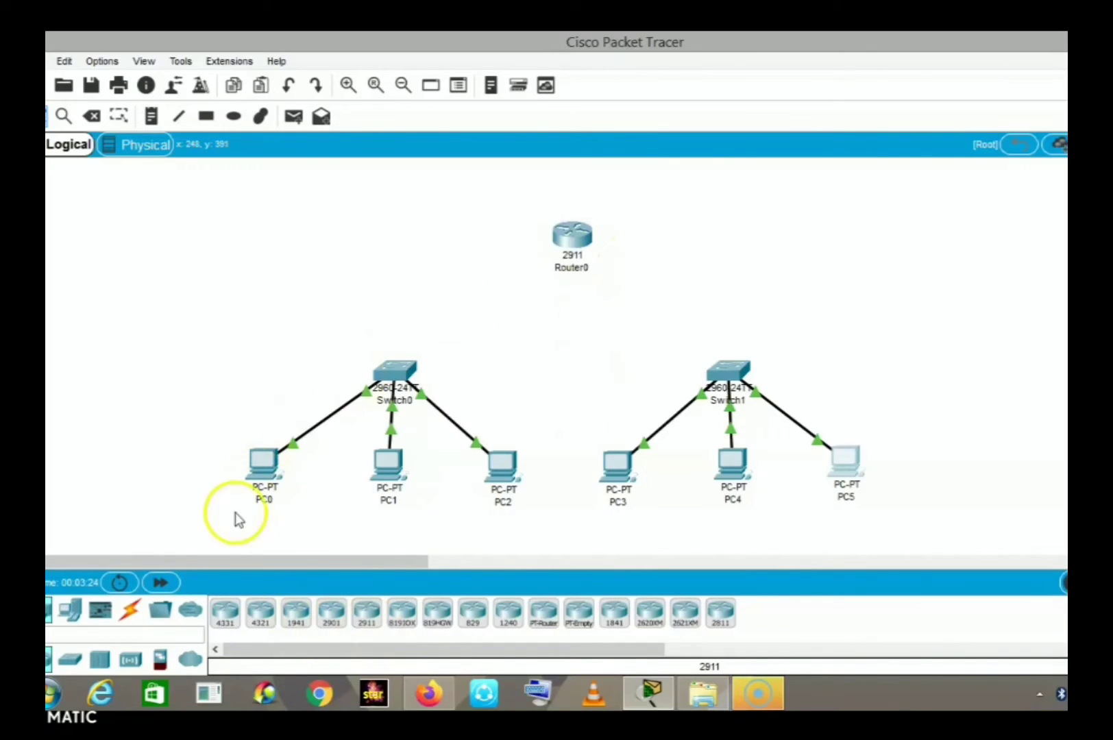
Step: Connect Switch0's GigabitEthernet0/1 port to GigabitEthernet0/0 on Router0 with a copper straight-through cable
left_click(141, 609)
left_click(301, 628)
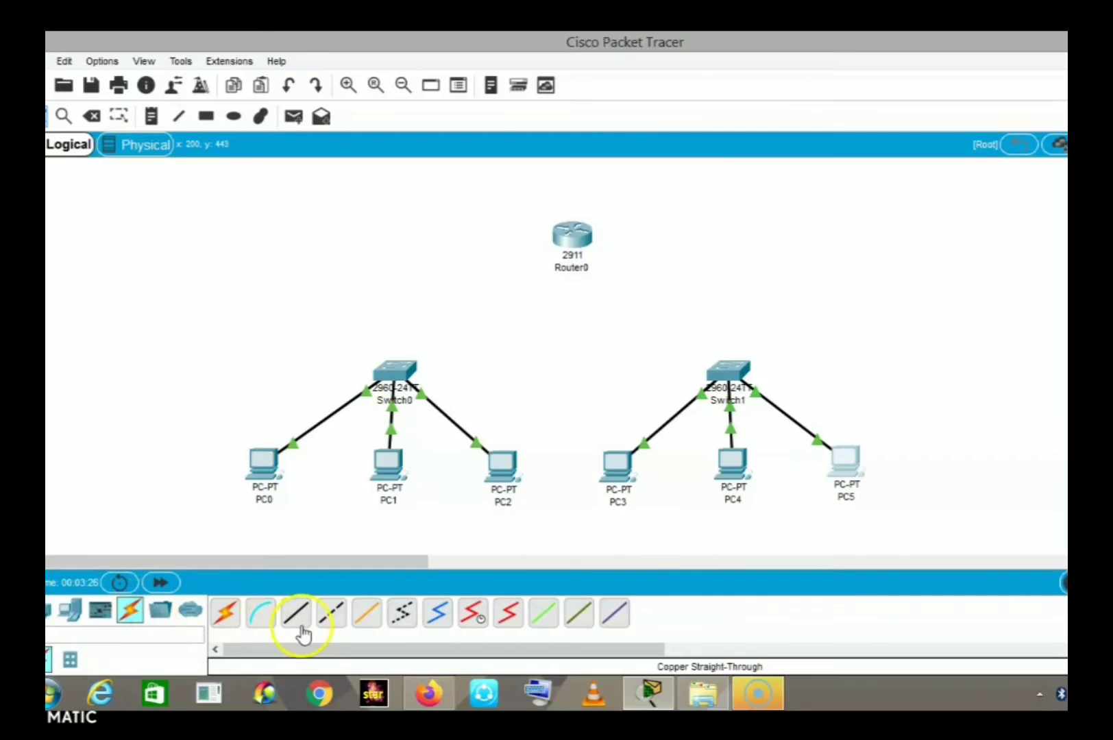
left_click(392, 374)
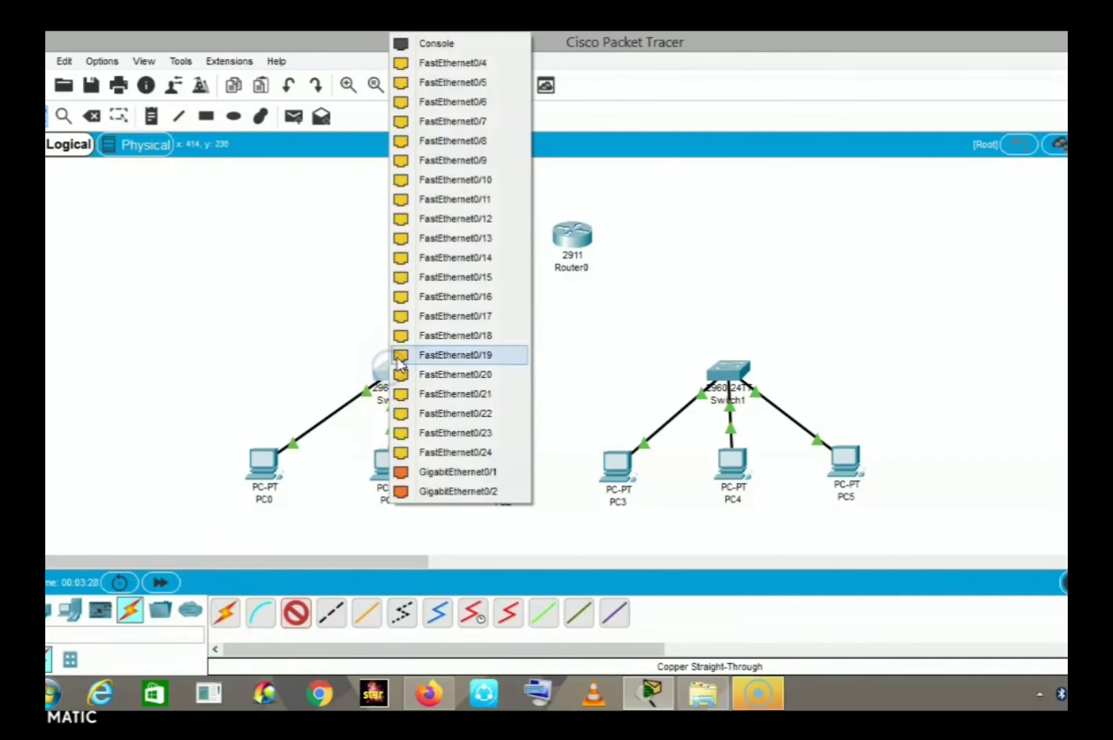
left_click(439, 471)
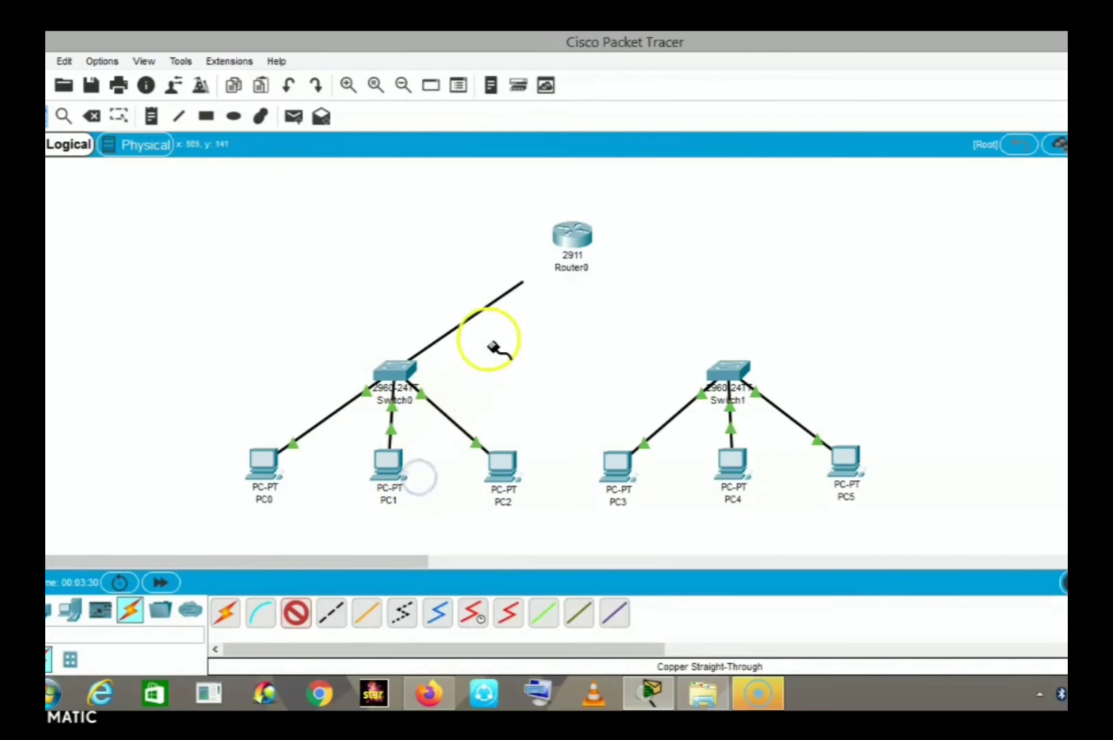
left_click(550, 241)
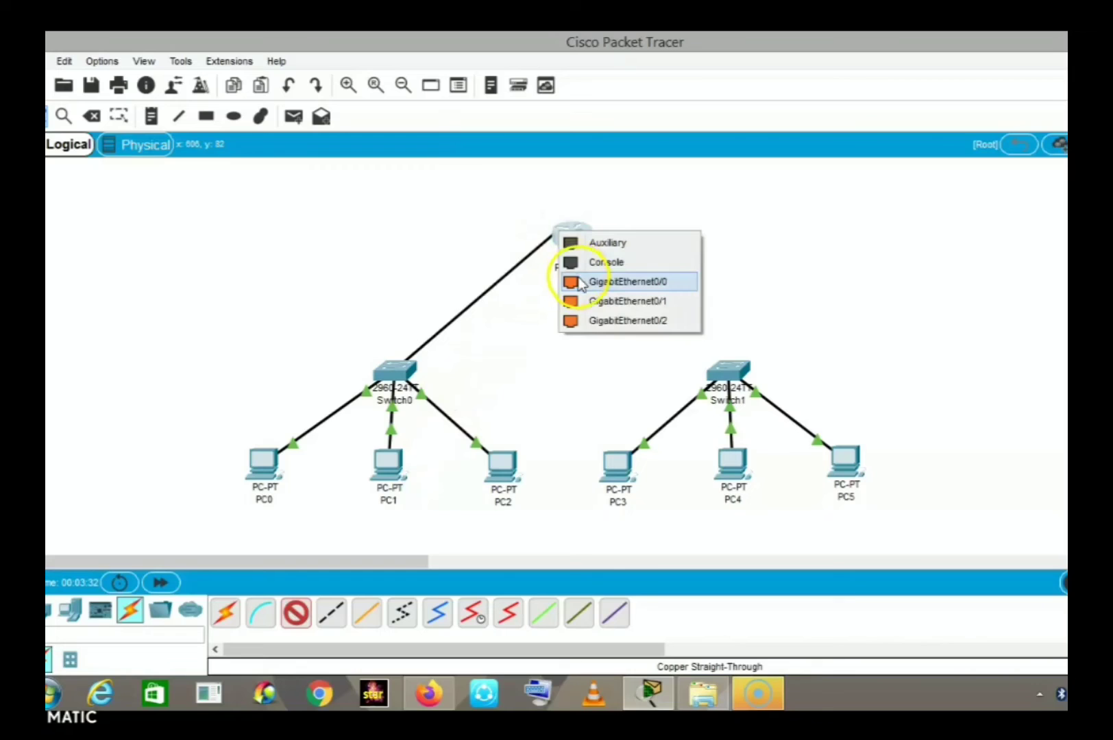
left_click(581, 284)
Step: Connect Switch1's GigabitEthernet0/2 port to GigabitEthernet0/1 on Router0 with a copper straight-through cable
left_click(296, 612)
left_click(747, 370)
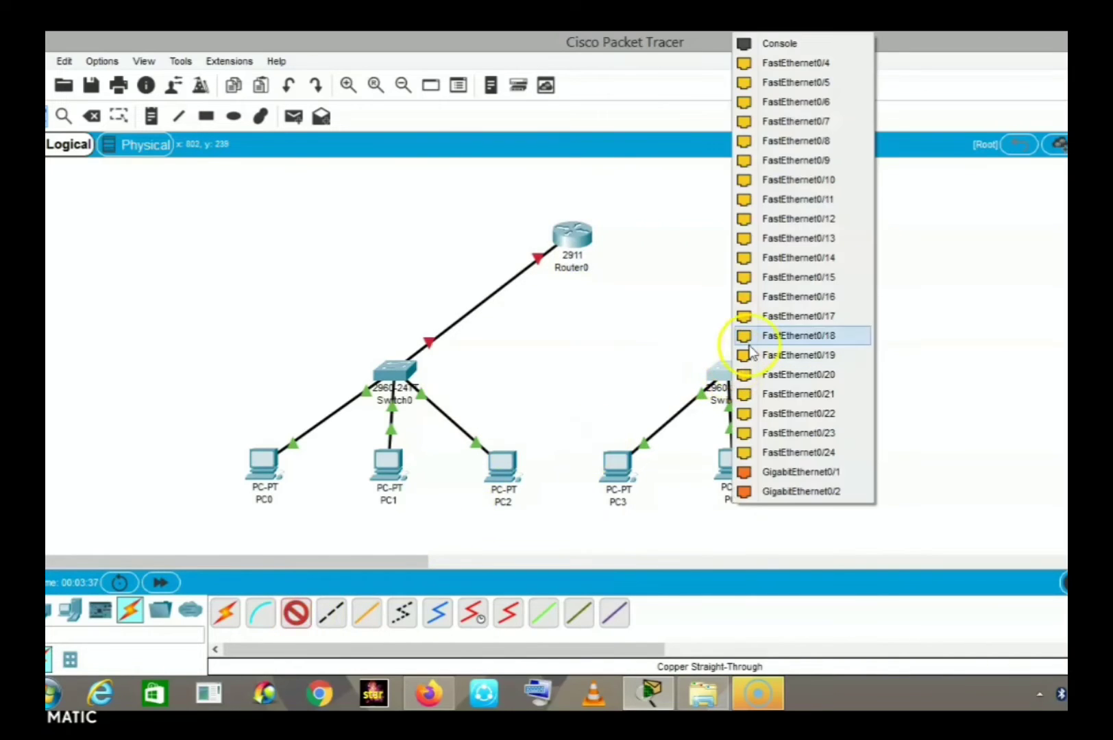
left_click(775, 491)
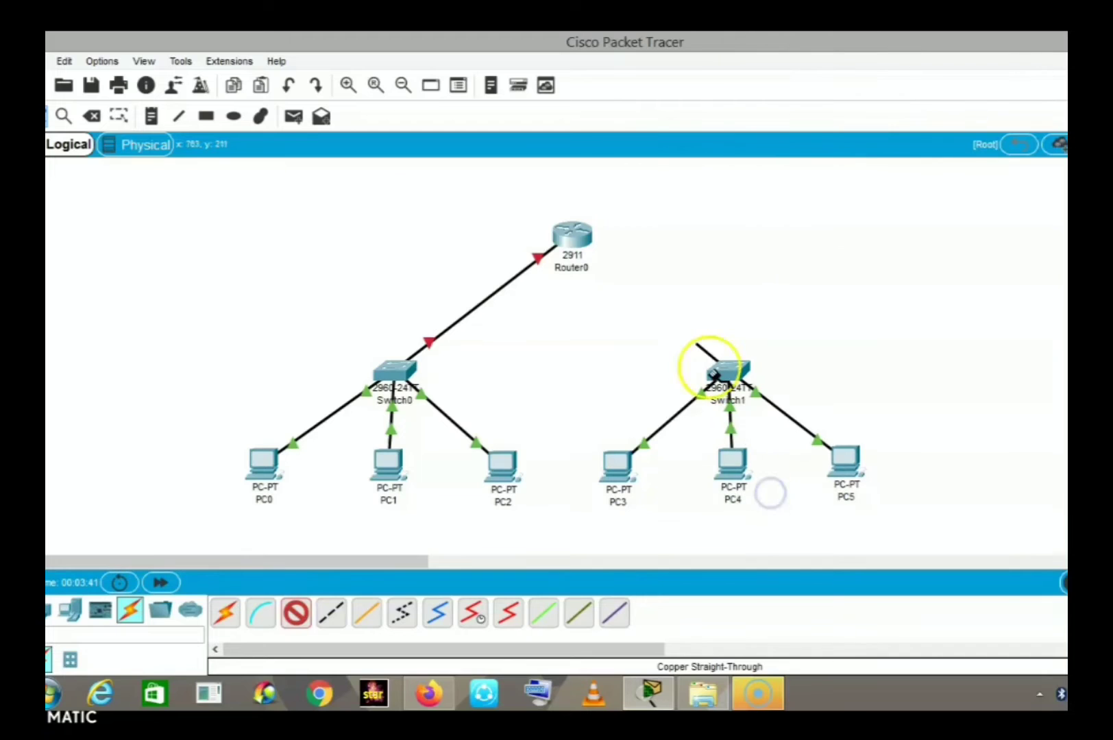
left_click(573, 235)
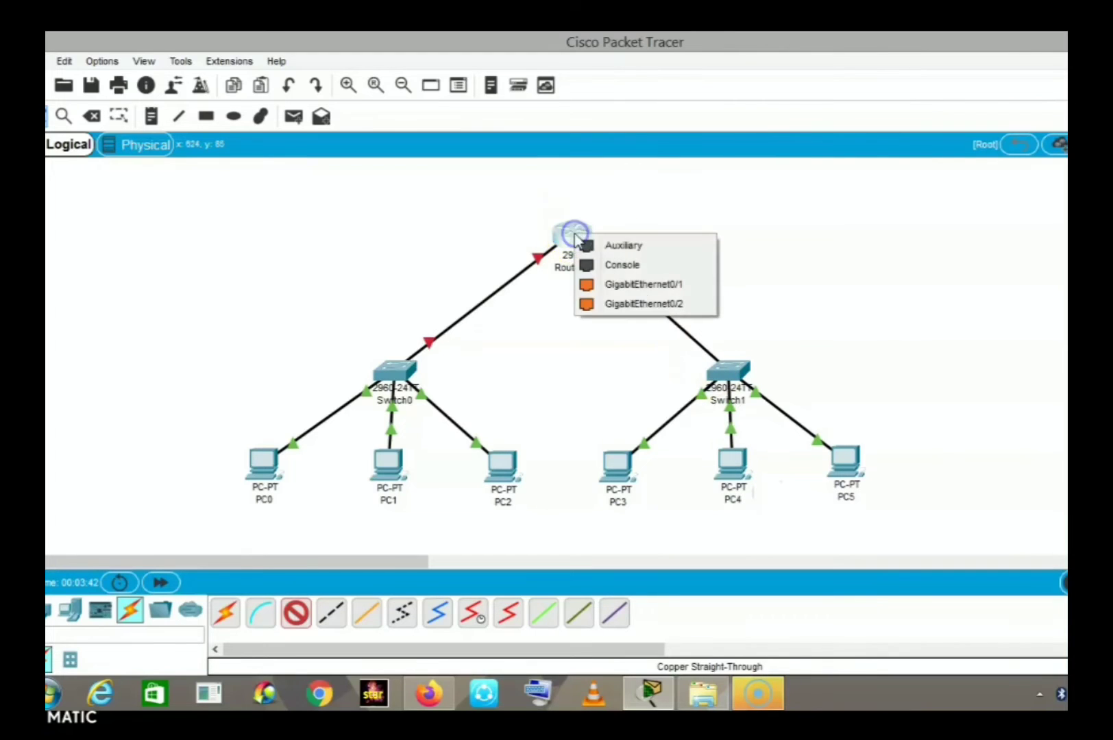
left_click(602, 284)
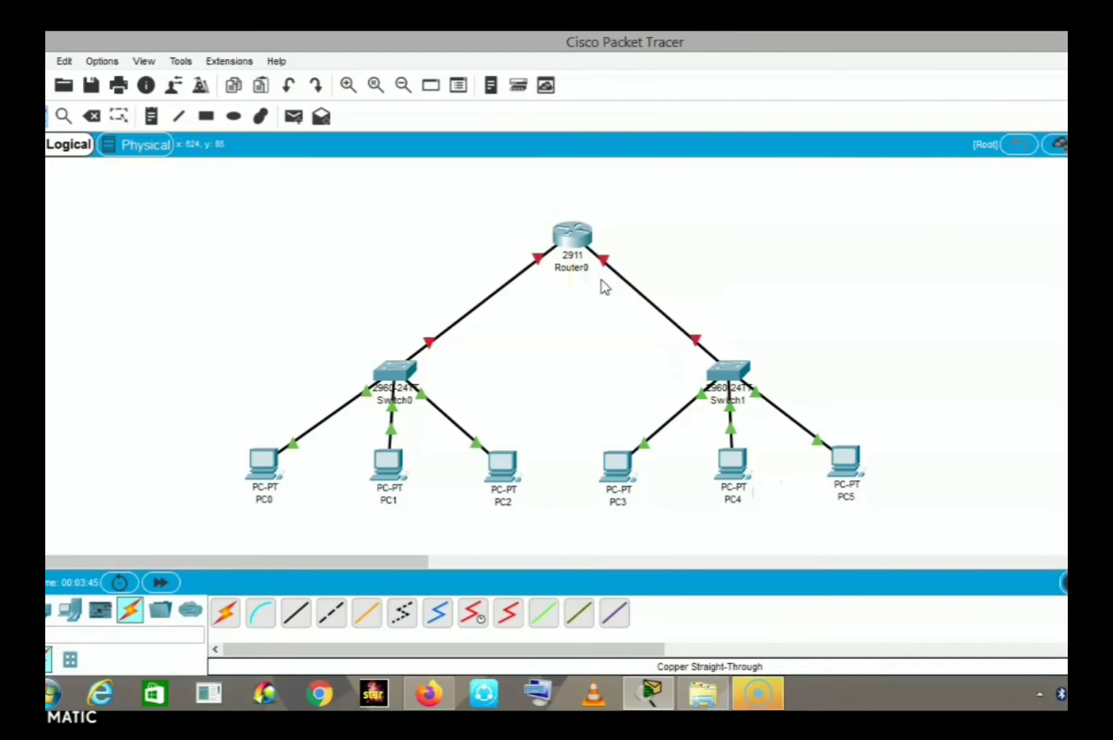
Step: Give Router0's GigabitEthernet0/0 interface the IP address 25.25.25.4 with subnet mask 255.0.0.0
left_click(570, 235)
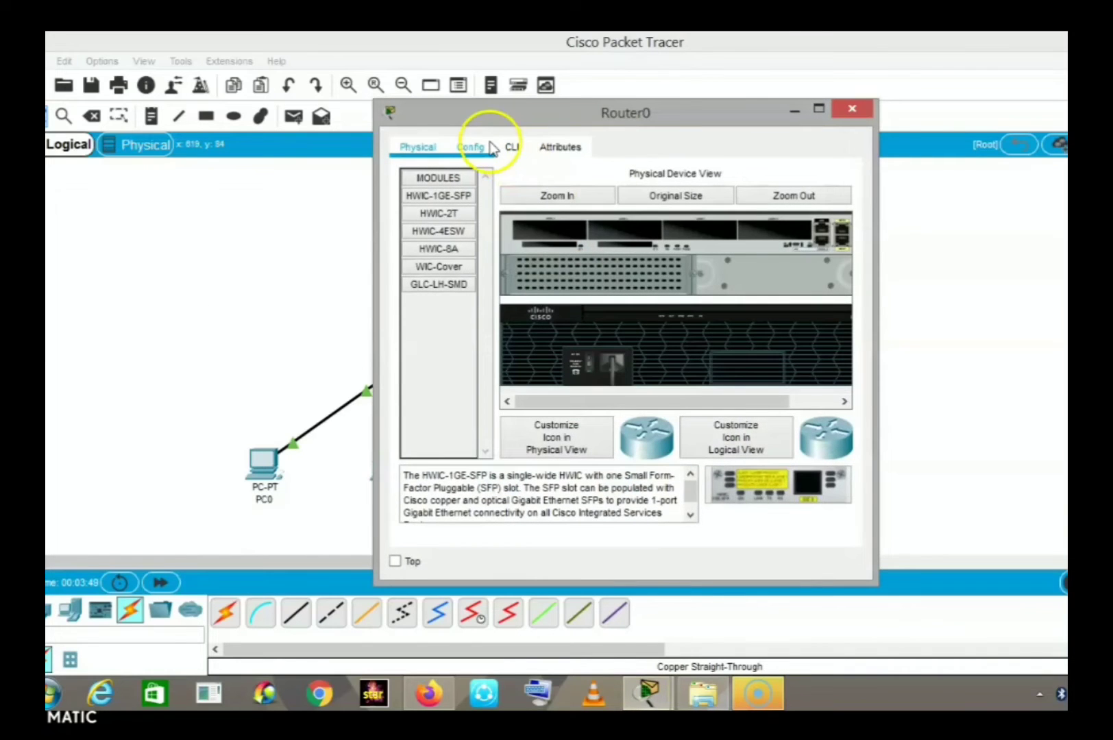
left_click(490, 147)
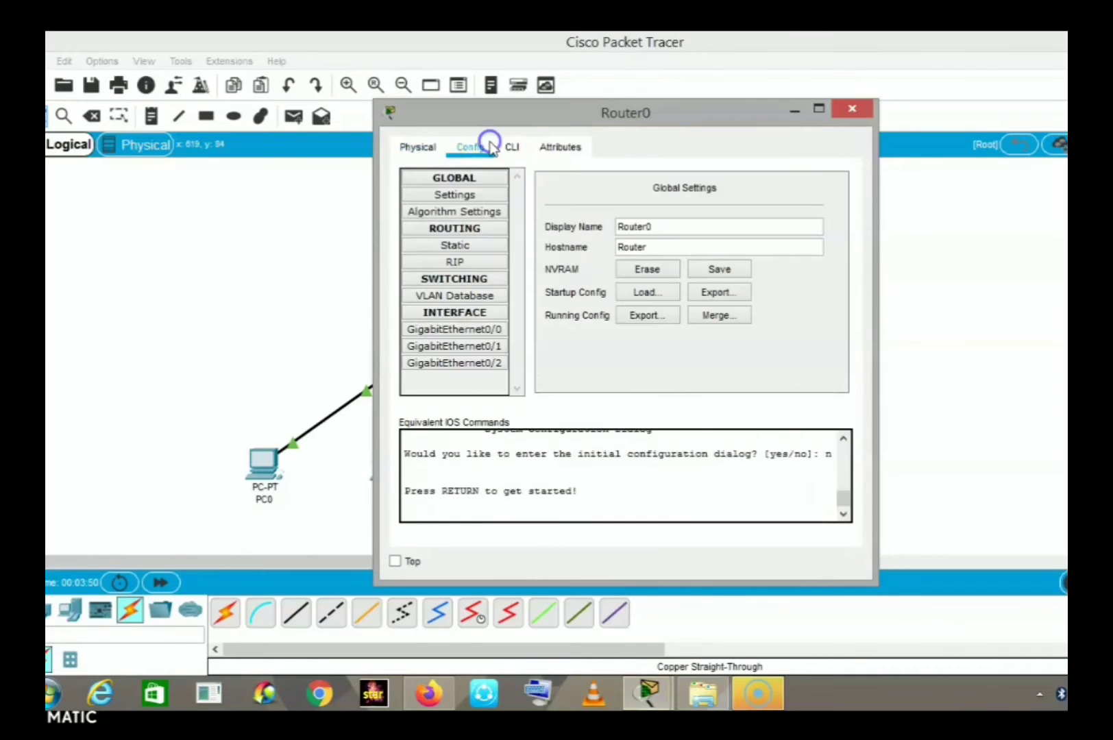
left_click(440, 332)
left_click(705, 282)
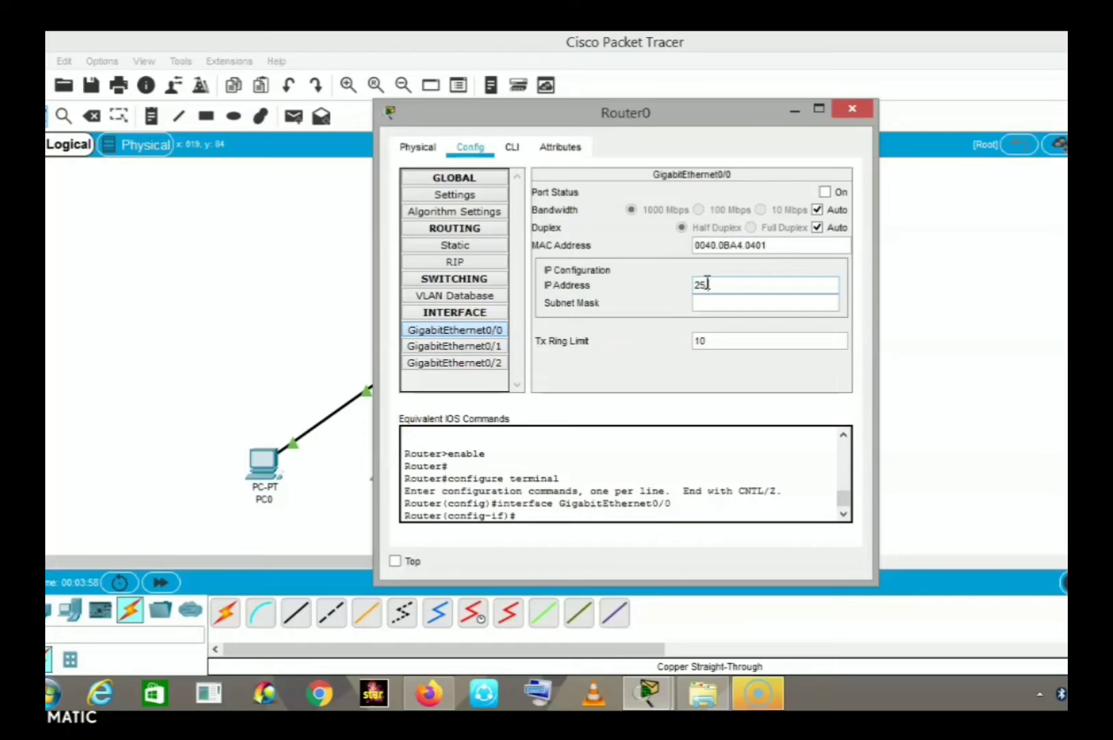
type("25.25.25.4")
left_click(721, 302)
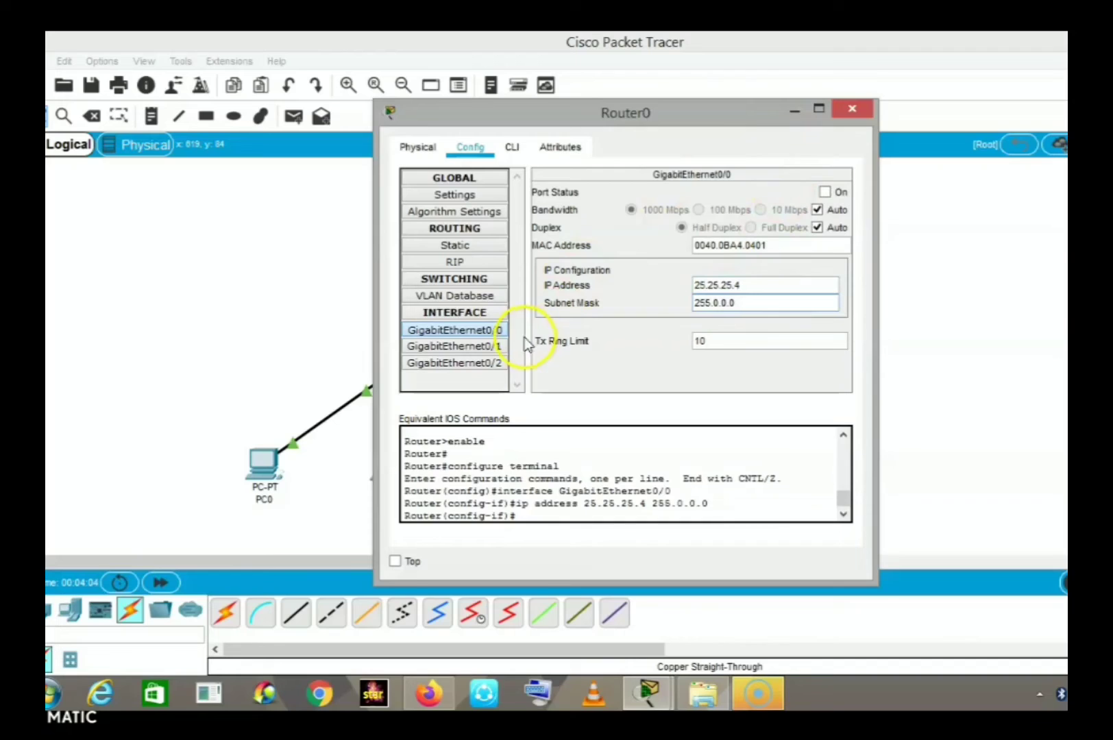
Step: Give Router0's GigabitEthernet0/1 interface the IP address 192.168.1.4 with subnet mask 255.255.255.0
left_click(483, 351)
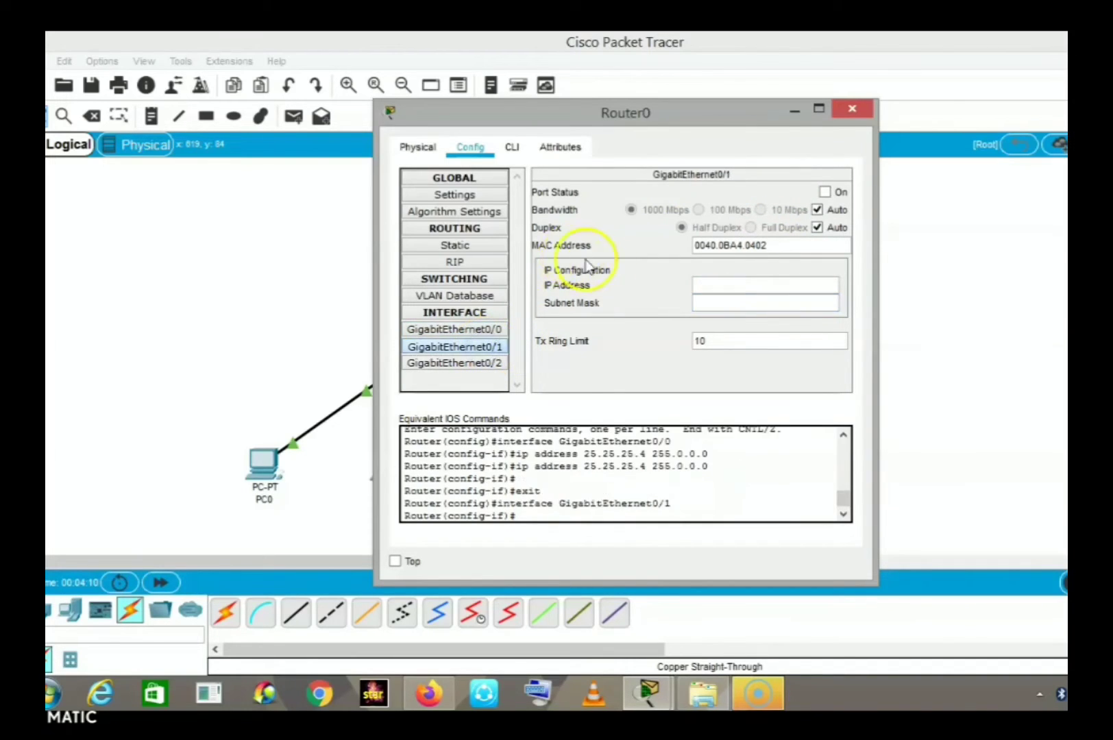
left_click(757, 284)
type("192.168")
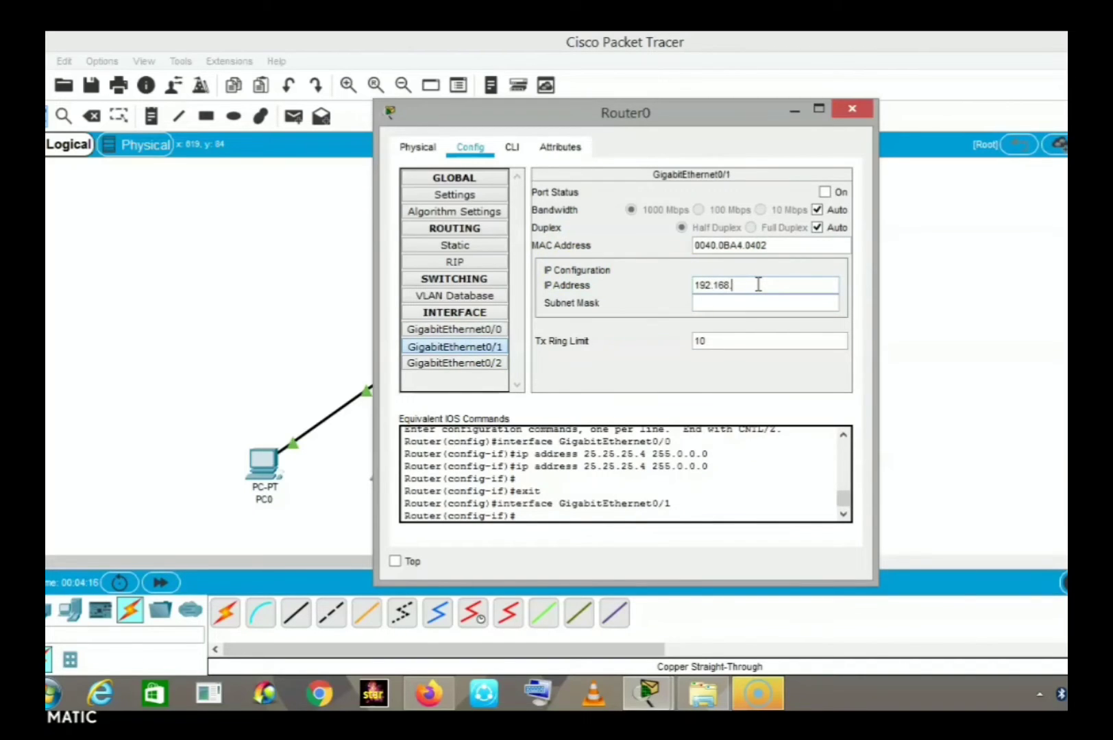
type(".1.4")
left_click(759, 303)
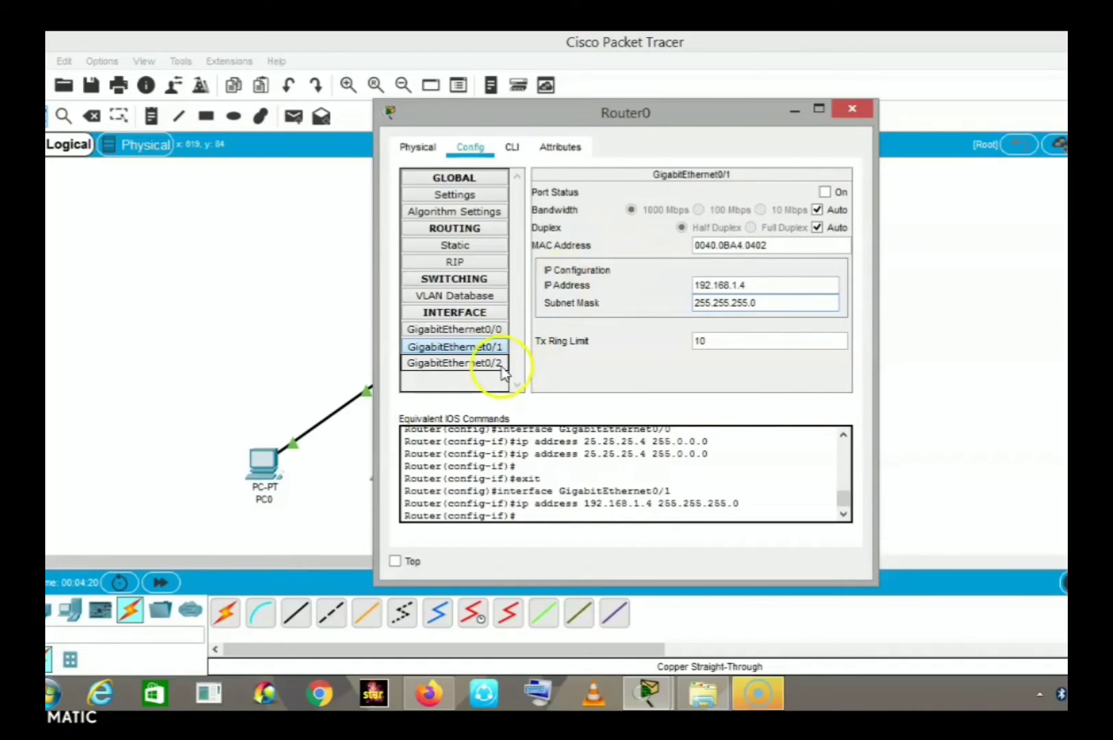
Step: Switch on Router0's GigabitEthernet0/1 and GigabitEthernet0/0 ports and close the router's window
left_click(822, 193)
left_click(495, 329)
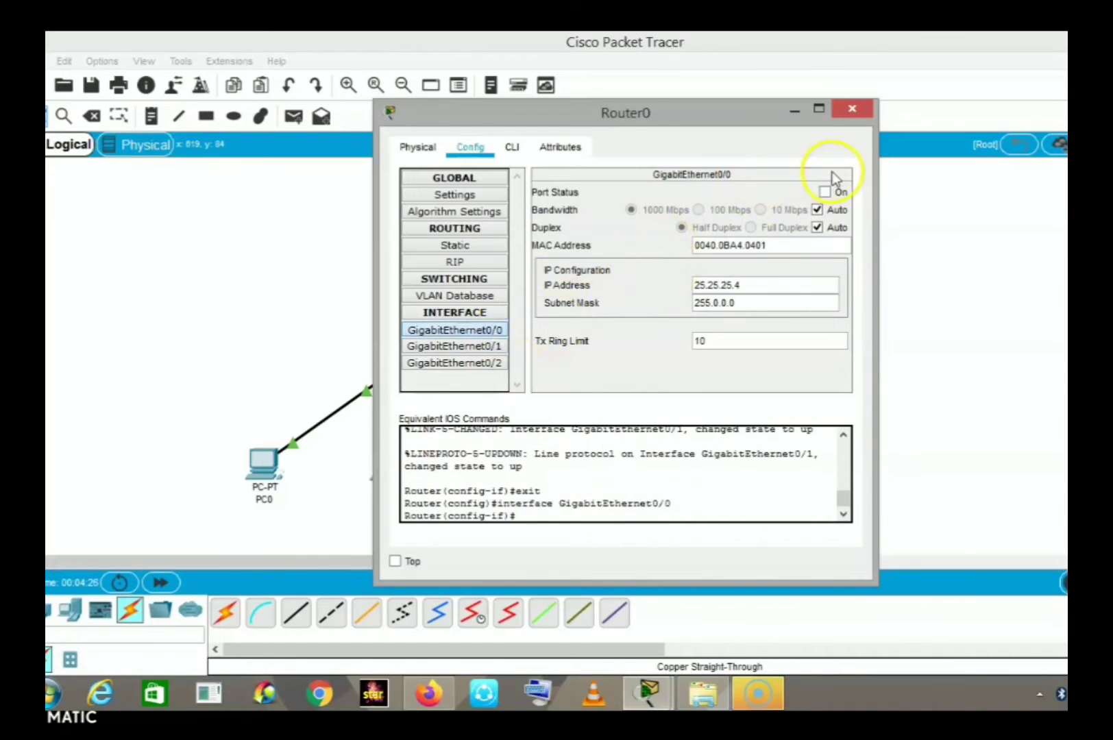
left_click(823, 193)
left_click(494, 363)
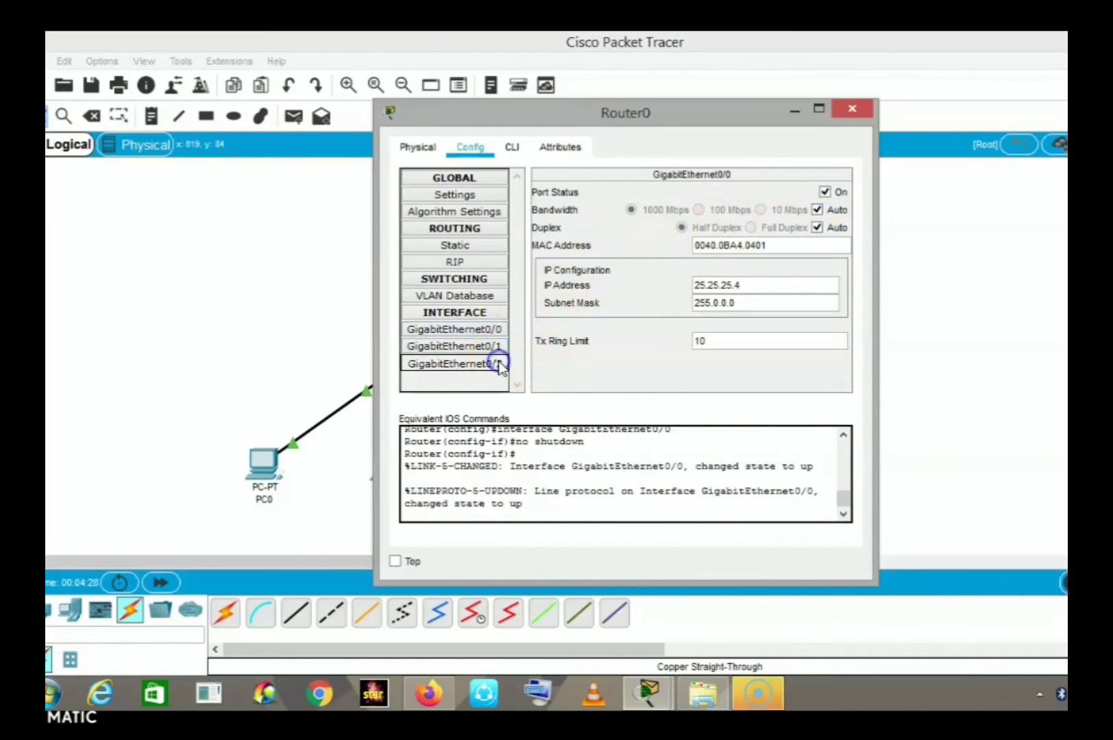
left_click(852, 110)
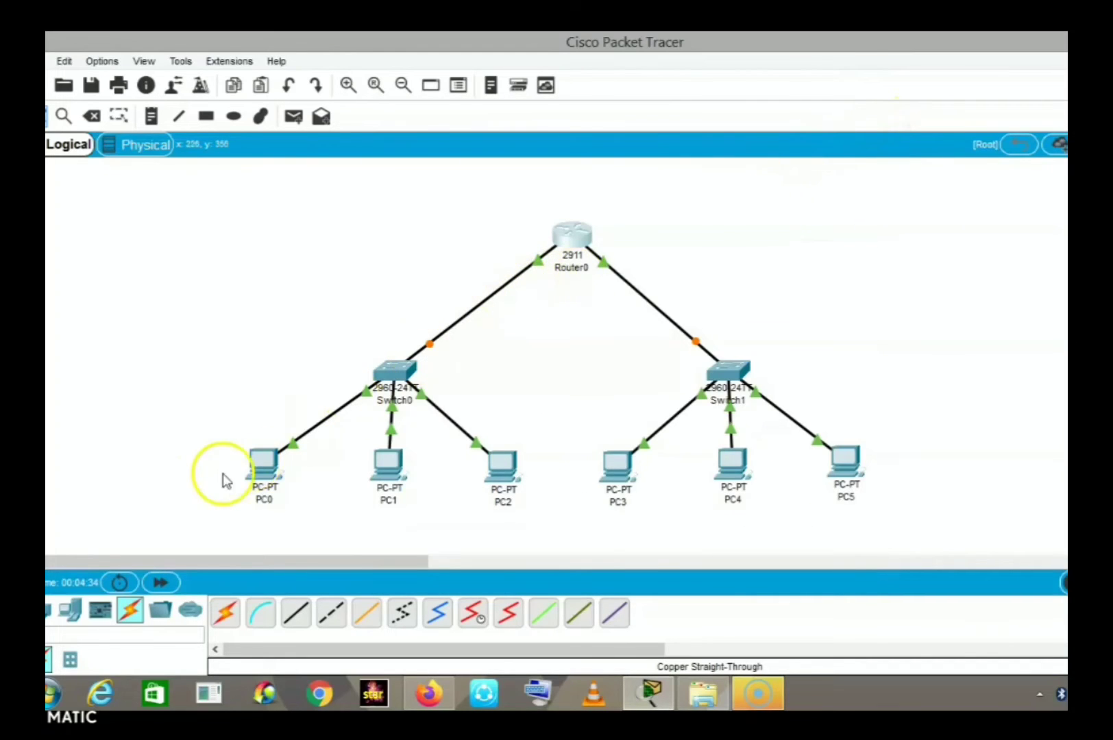
Step: Set PC0's default gateway to 25.25.25.4 in its IP configuration and close its window
left_click(265, 469)
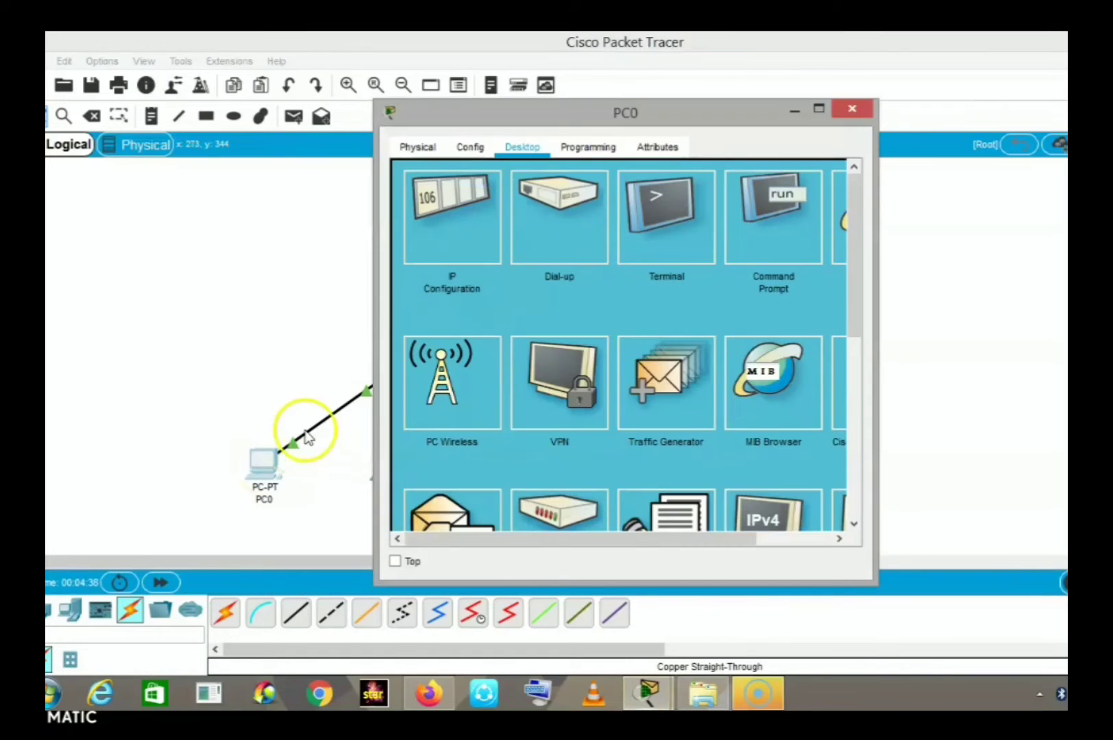
left_click(426, 248)
left_click(583, 320)
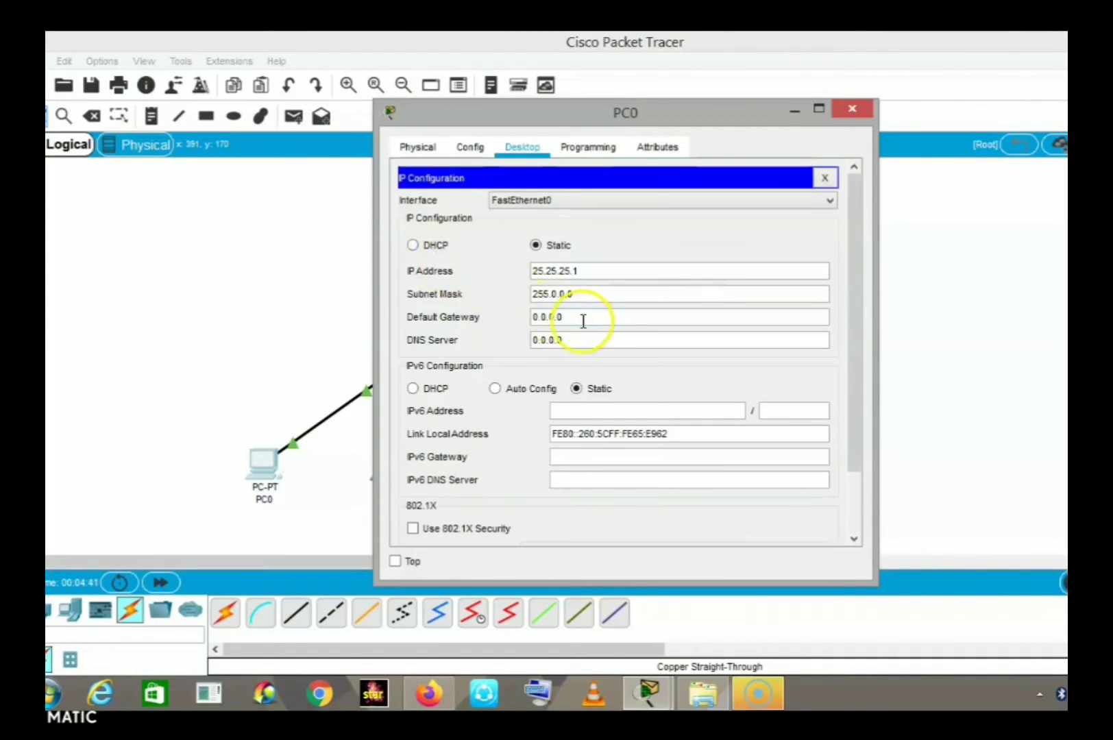
left_click(582, 319)
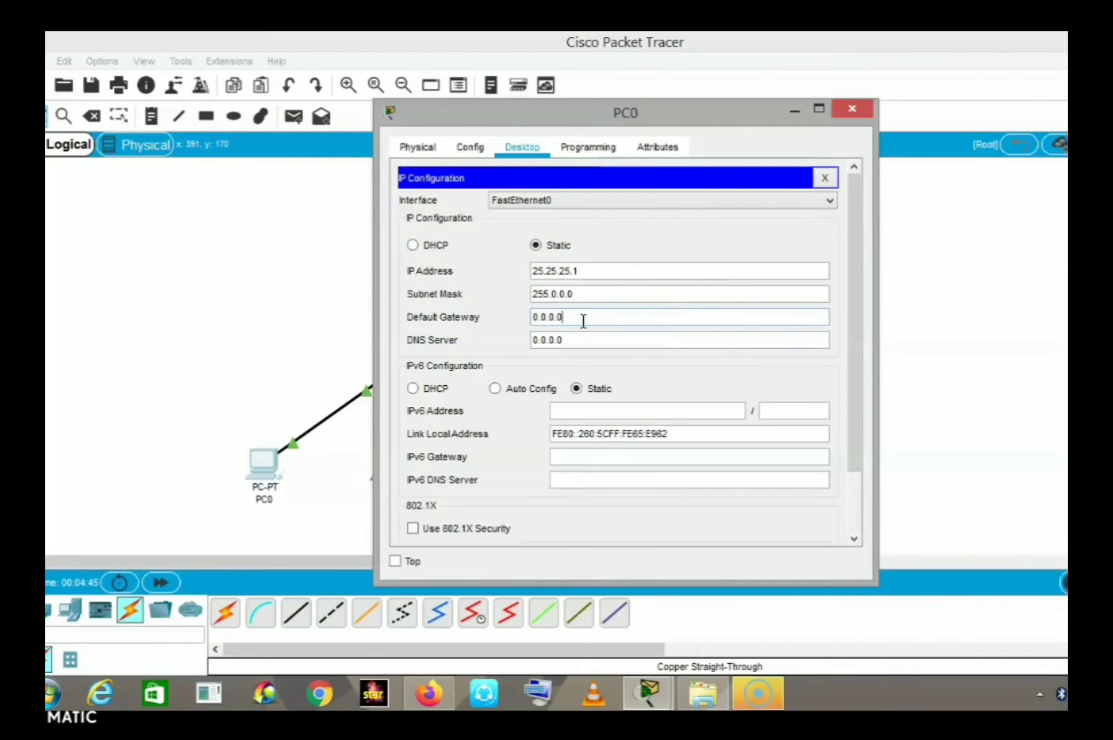
key("BackSpace")
key("BackSpace")
type("25")
left_click(532, 317)
left_click_drag(532, 317, 588, 317)
left_click(851, 109)
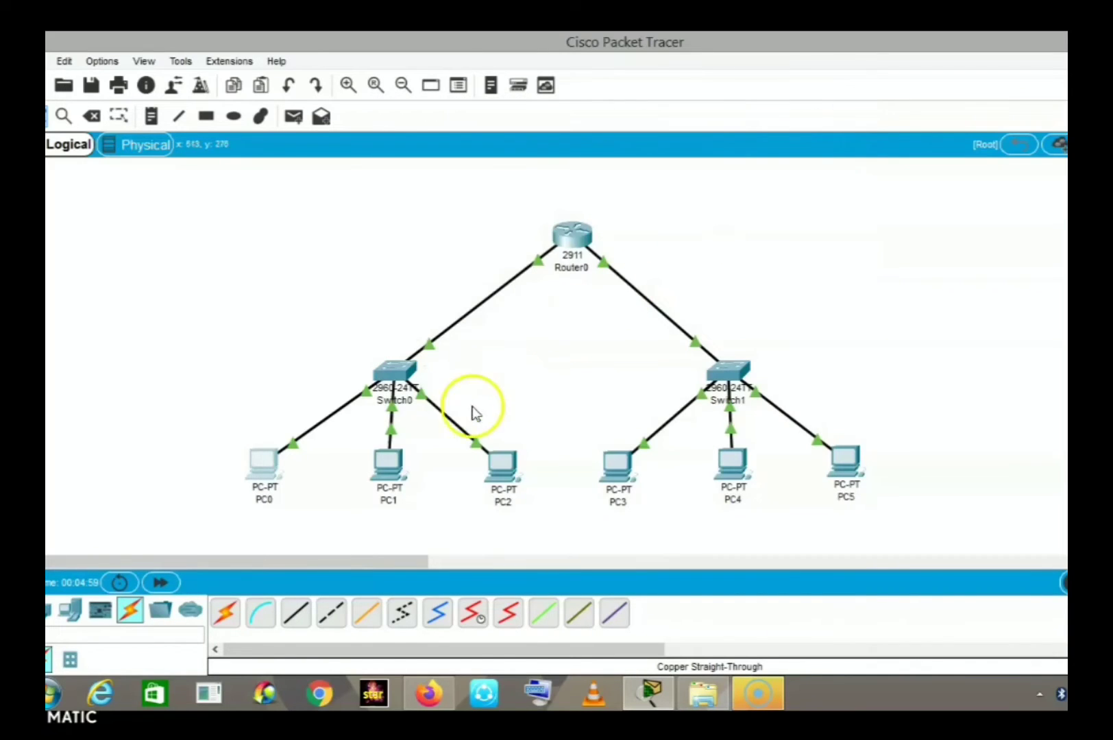
Step: Set PC1's default gateway to 25.25.25.4 in its IP configuration and close its window
left_click(391, 466)
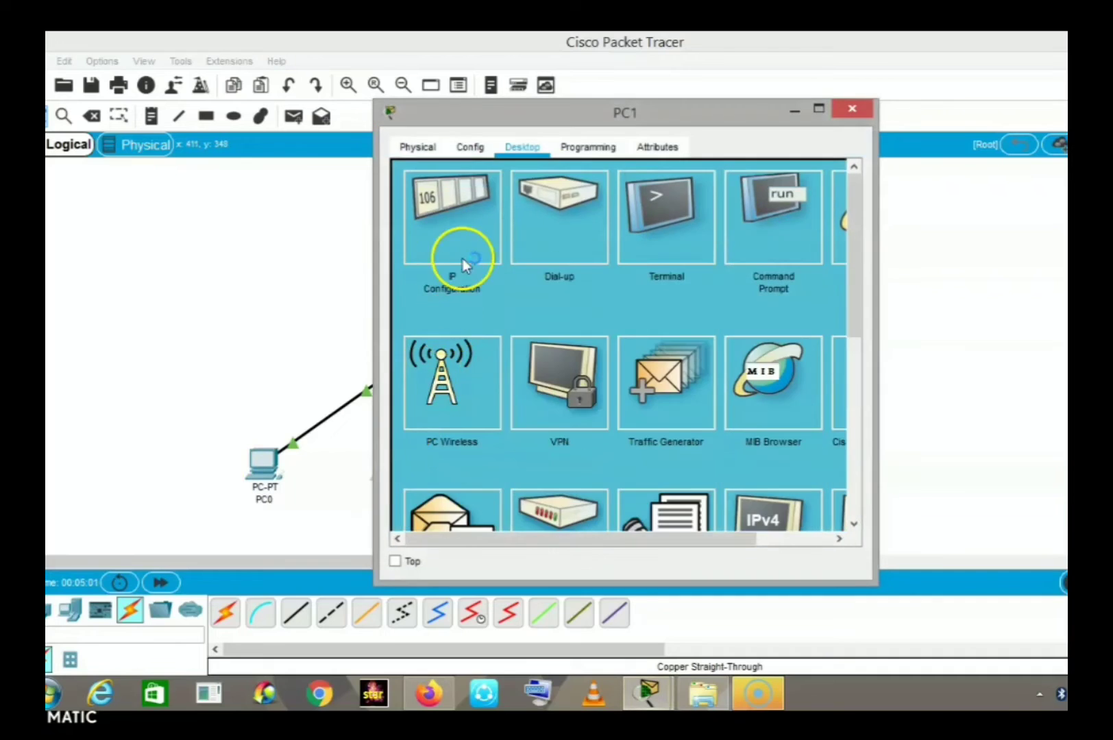
left_click(462, 248)
left_click(577, 318)
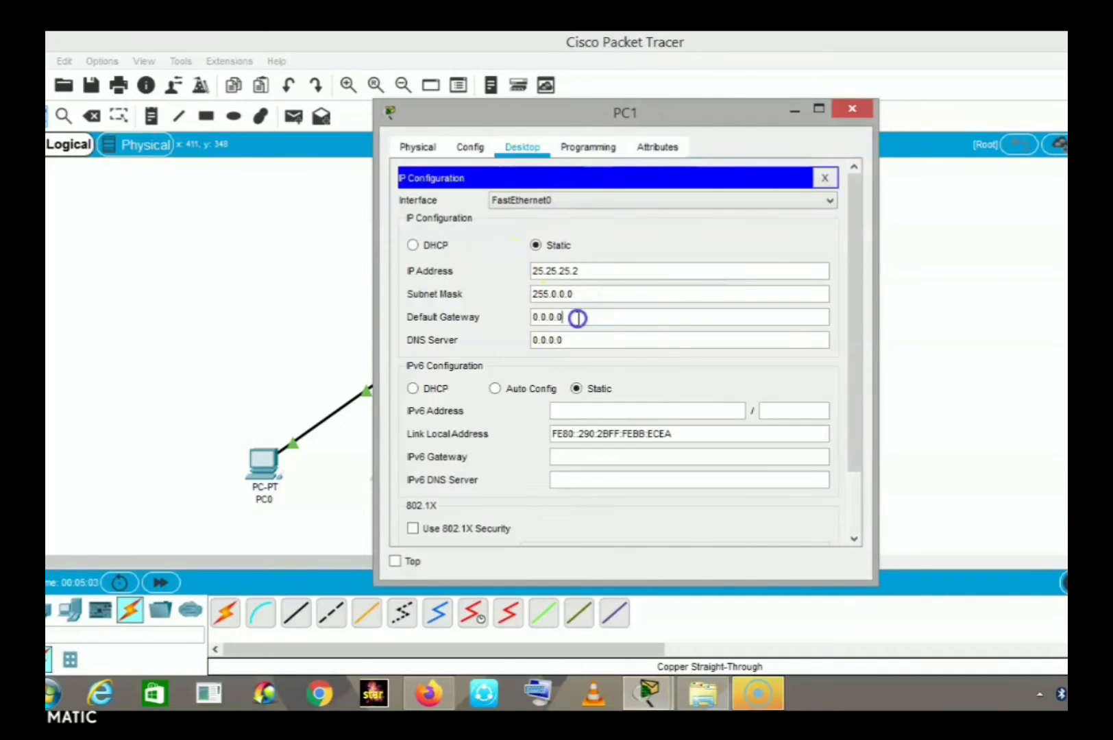
key("BackSpace")
key("BackSpace")
key("BackSpace")
key("BackSpace")
key("BackSpace")
key("BackSpace")
key("BackSpace")
type("25.25.25.4")
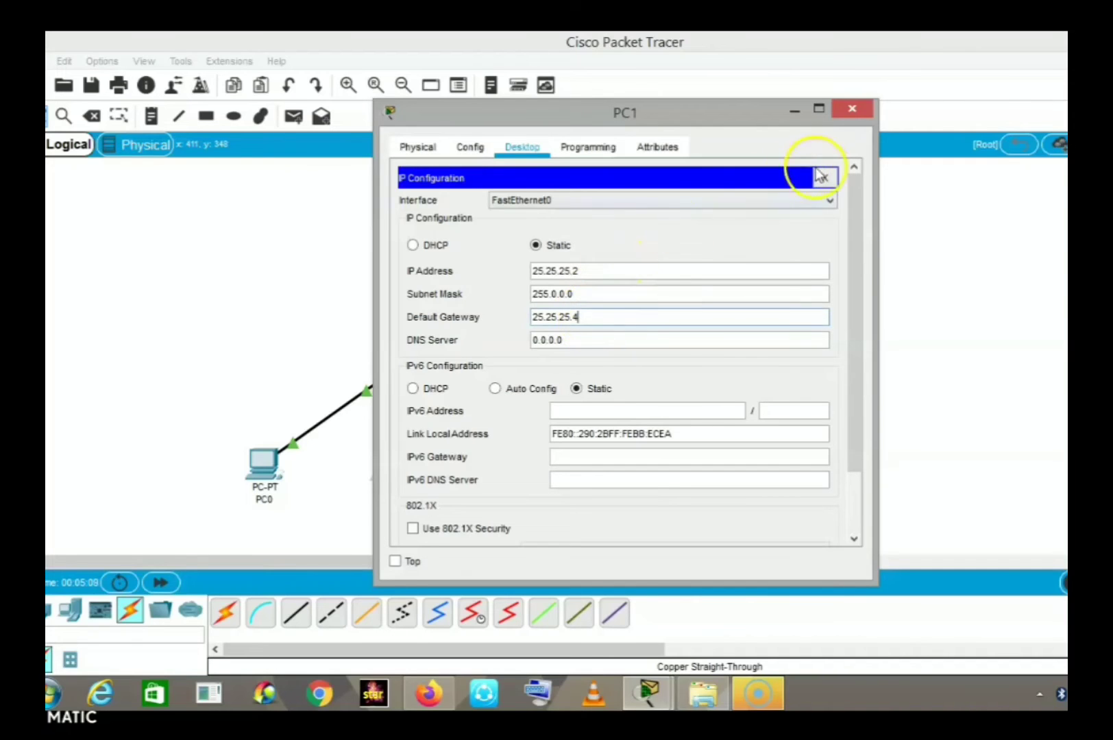
left_click(853, 108)
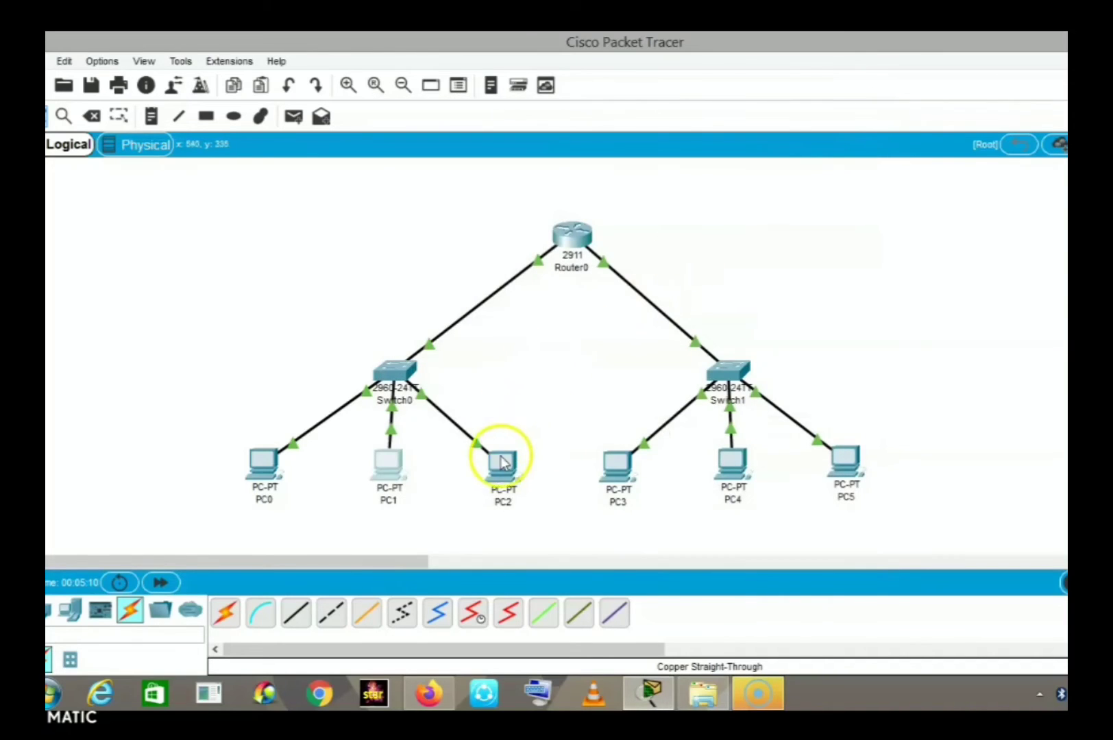
Step: Set PC2's default gateway to 25.25.25.4 in its IP configuration and close its window
left_click(499, 468)
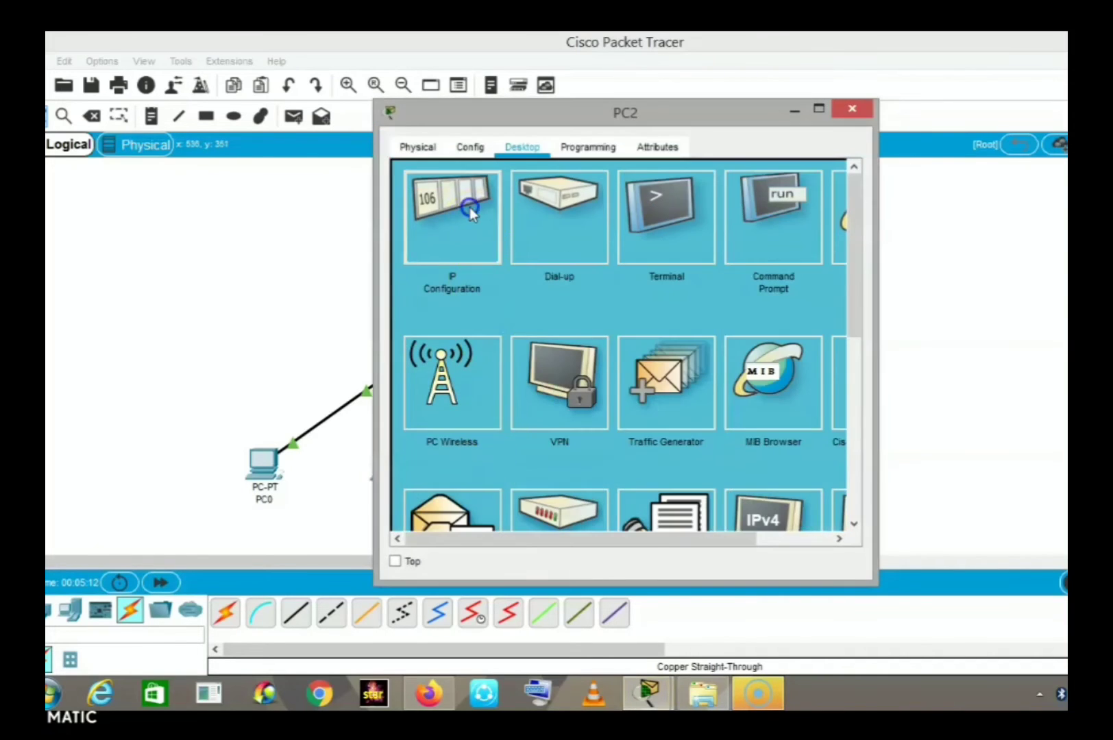
left_click(469, 207)
left_click(557, 317)
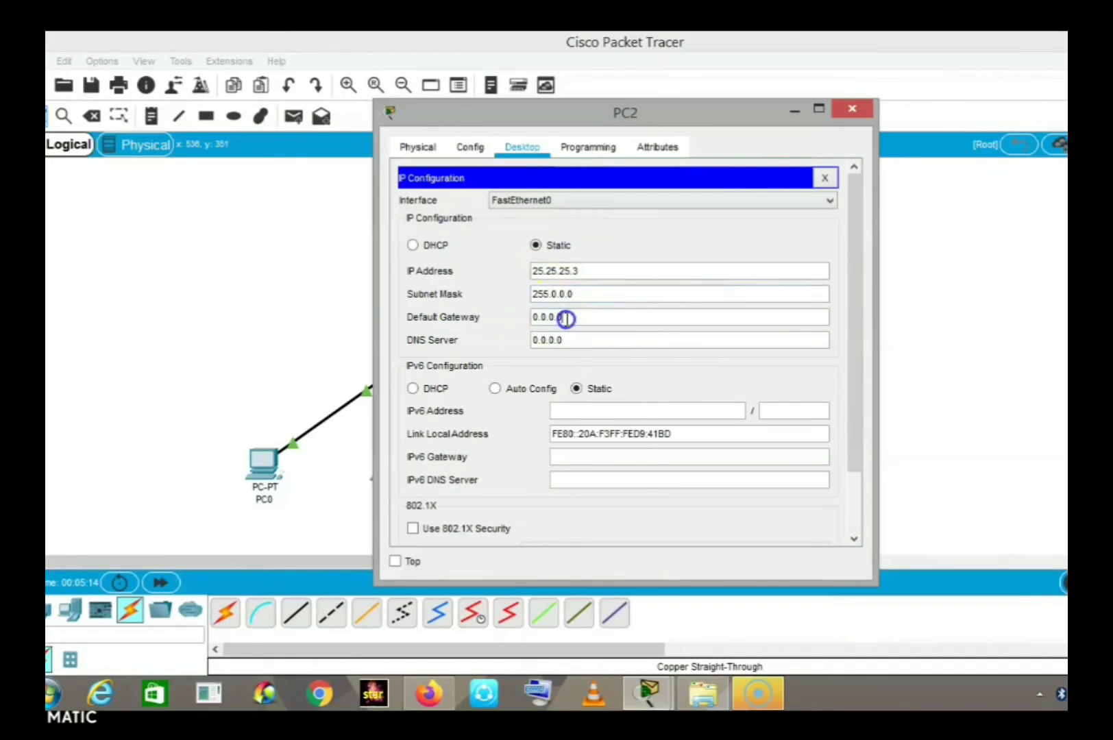
key("BackSpace")
key("BackSpace")
key("BackSpace")
key("BackSpace")
key("BackSpace")
key("BackSpace")
key("BackSpace")
type("25.25.25.4")
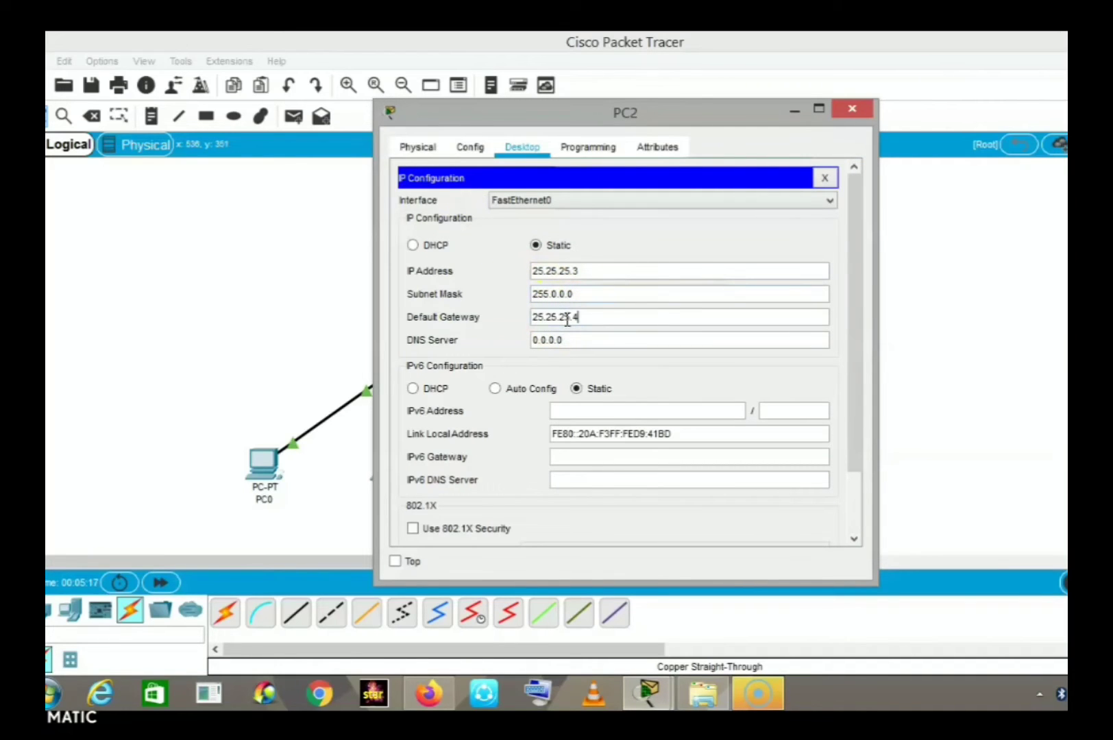
left_click(865, 108)
Step: Set PC3's default gateway to 192.168.1.4 in its IP configuration and close its window
left_click(616, 469)
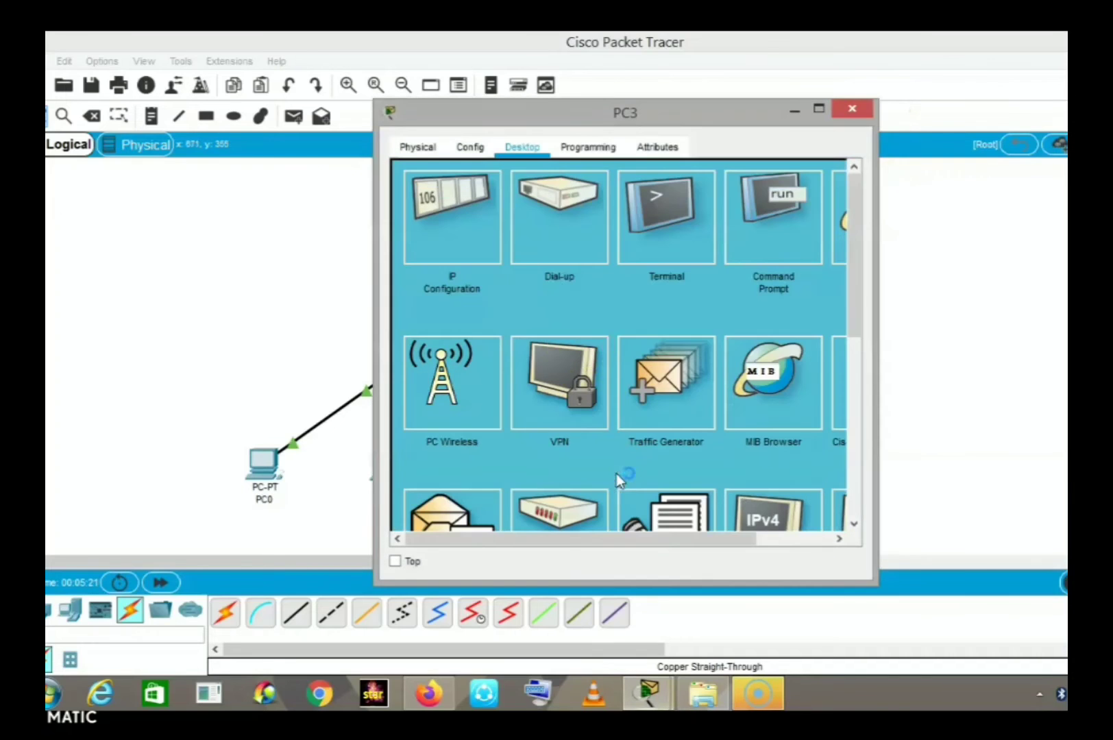
left_click(455, 232)
left_click(576, 320)
key("BackSpace")
key("BackSpace")
key("BackSpace")
key("BackSpace")
key("BackSpace")
key("BackSpace")
key("BackSpace")
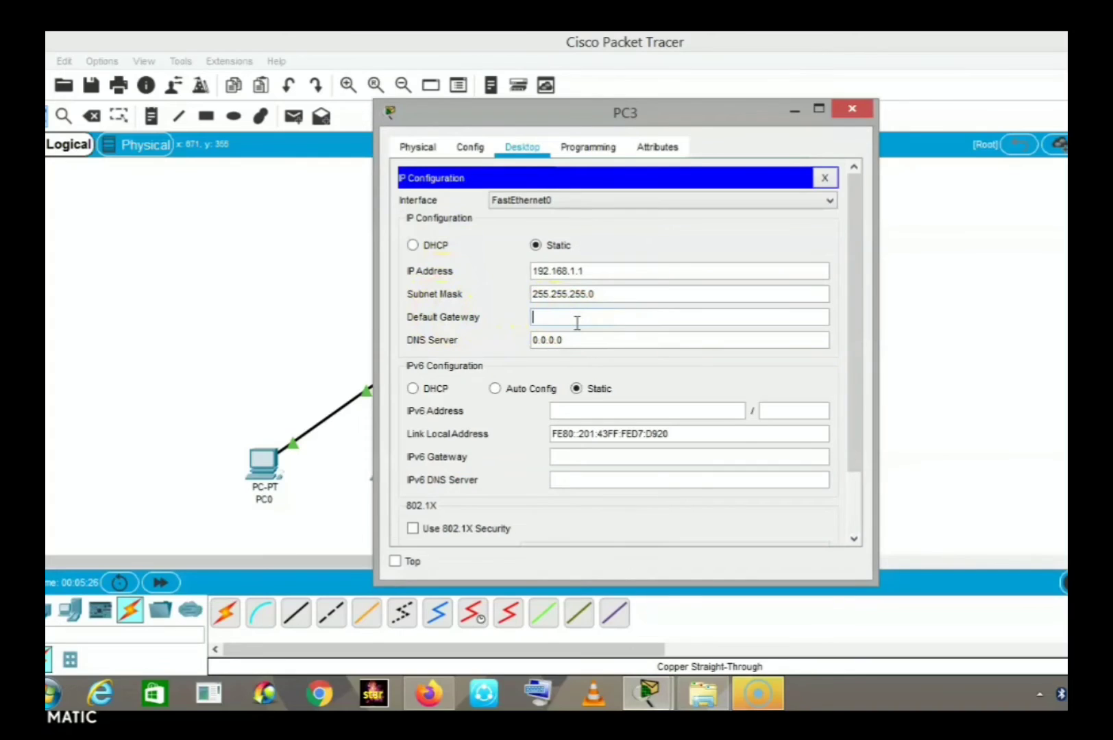
type("192.168.1.4")
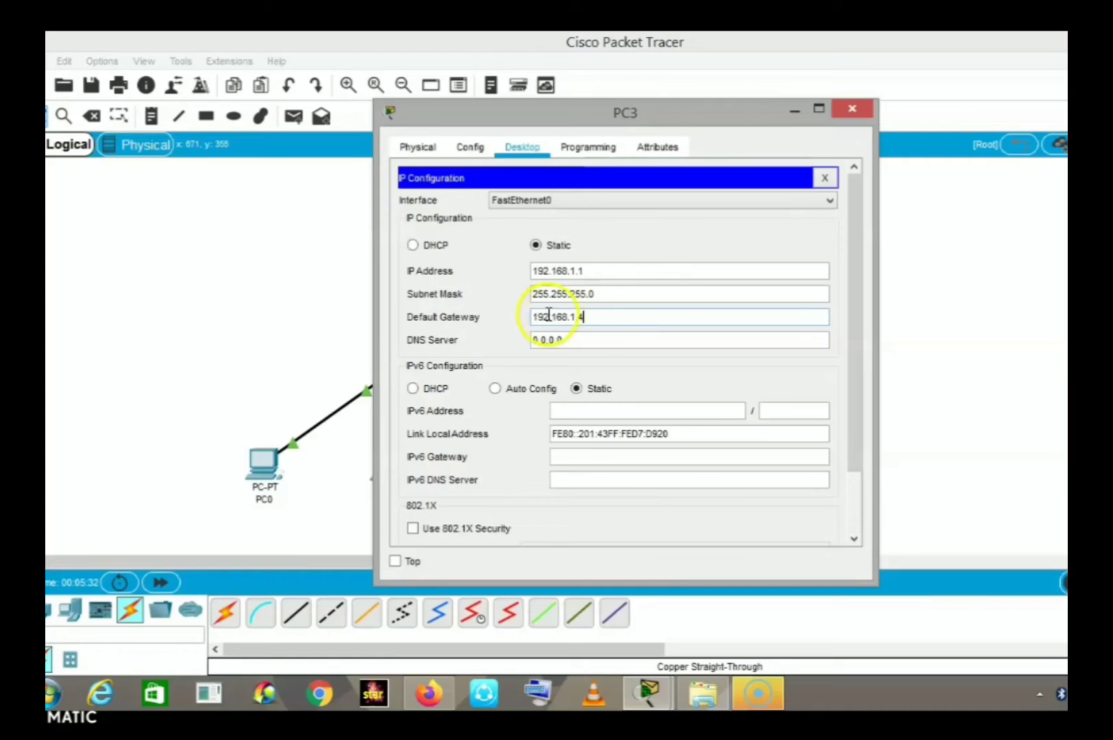
left_click_drag(532, 318, 590, 318)
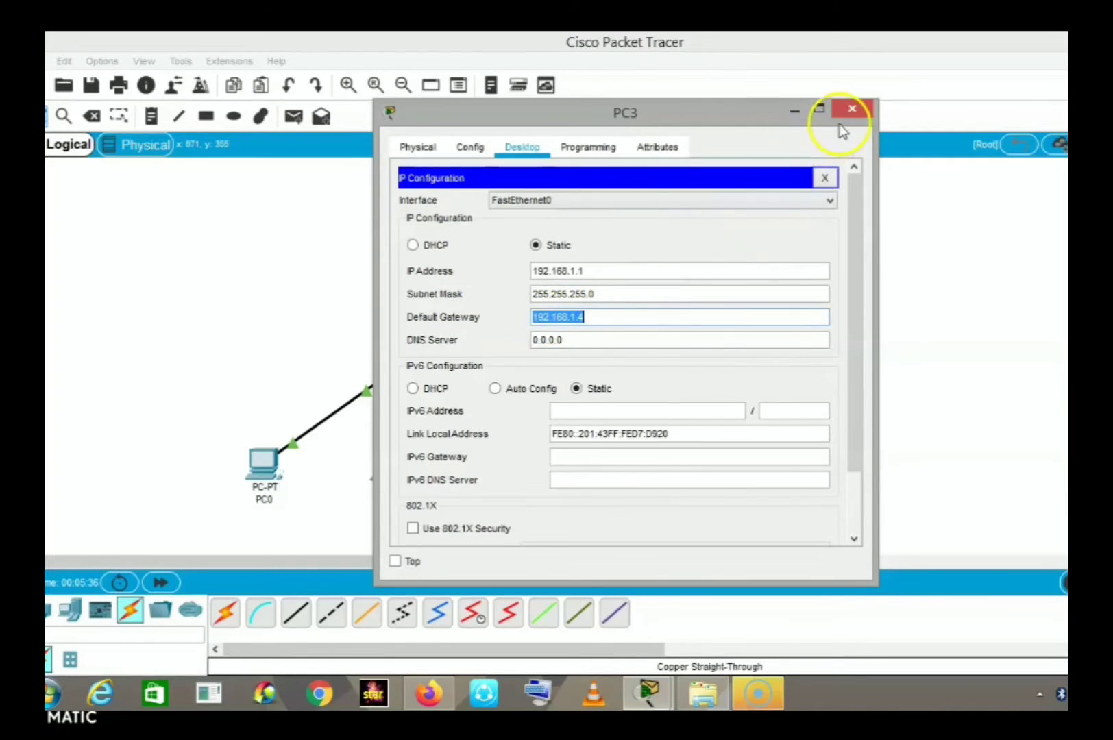
left_click(850, 108)
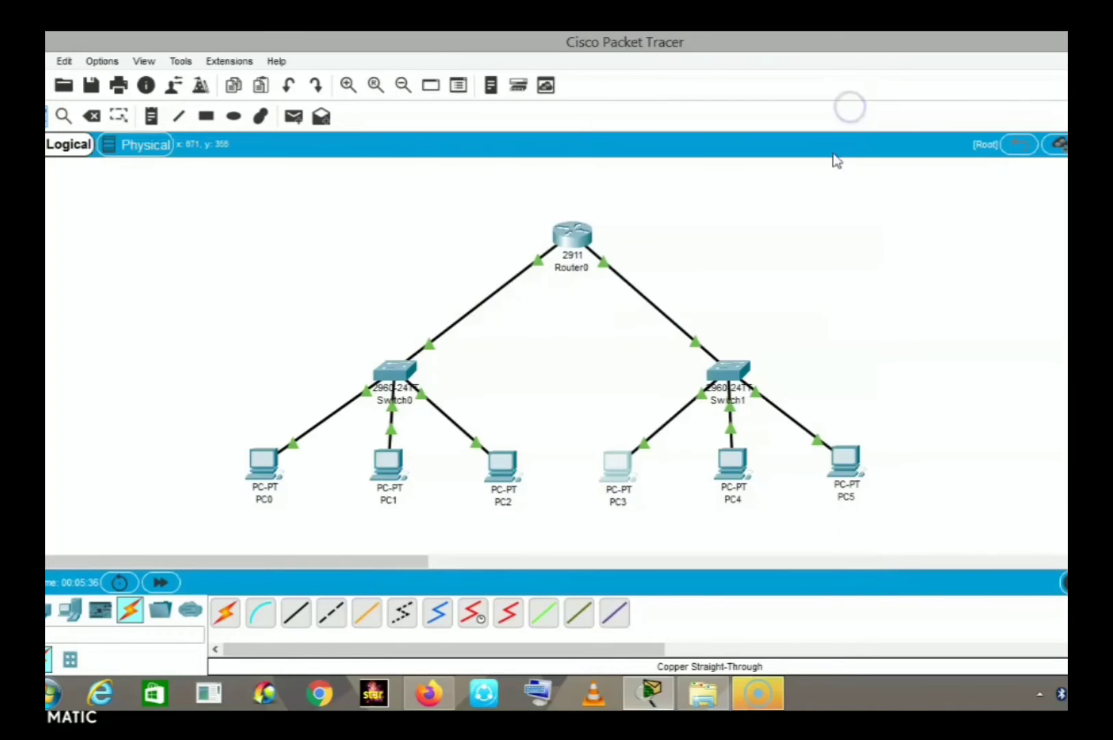
Step: Set PC4's default gateway to 192.168.1.4 in its IP configuration and close its window
left_click(732, 460)
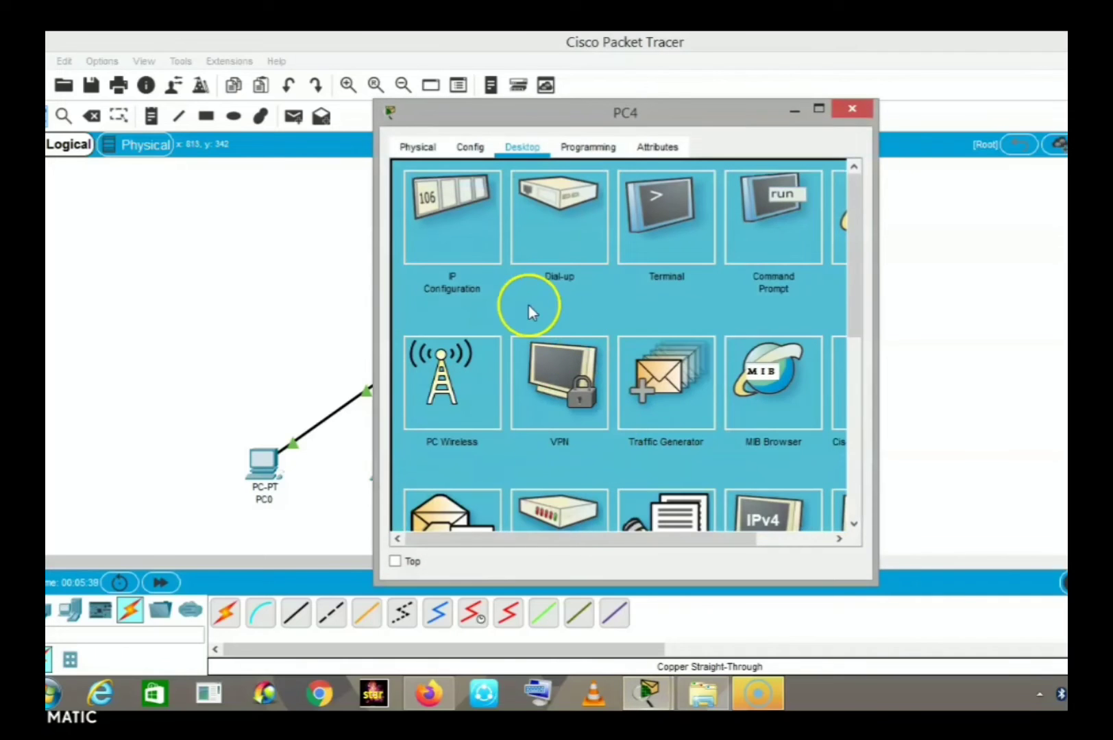
left_click(482, 249)
left_click(578, 322)
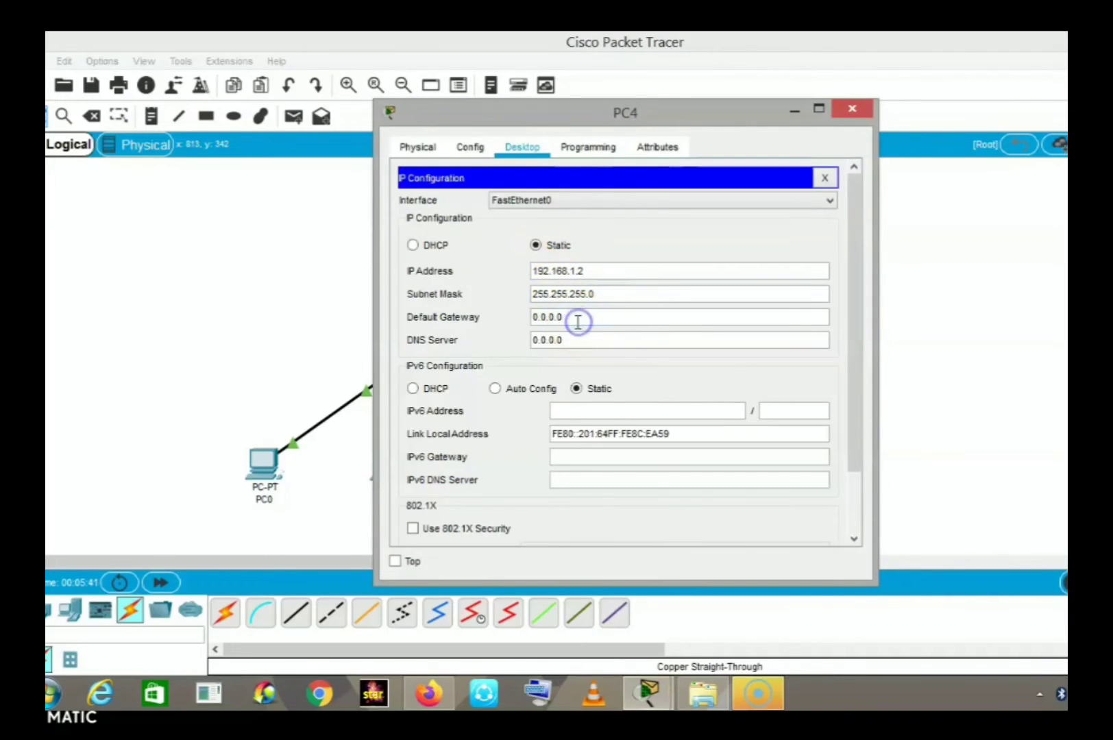
key("BackSpace")
key("BackSpace")
key("BackSpace")
key("BackSpace")
key("BackSpace")
key("BackSpace")
key("BackSpace")
type("192.168.1.4")
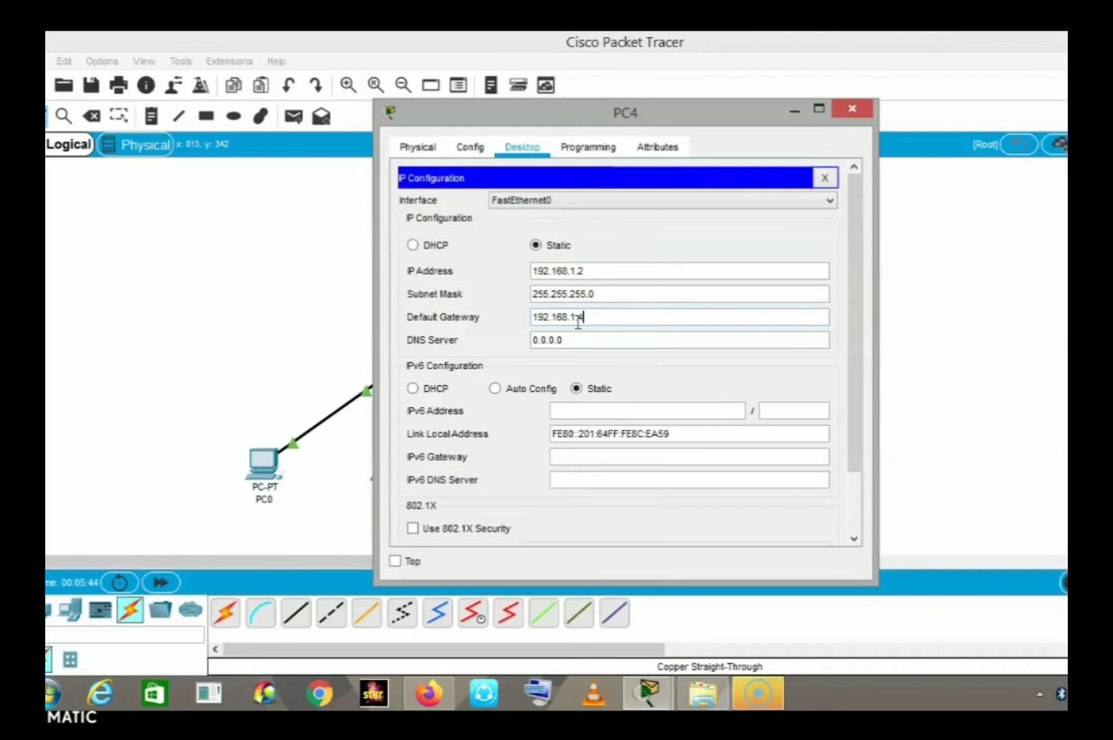
left_click(848, 115)
Step: Set PC5's default gateway to 192.168.1.4 in its IP configuration and close its window
left_click(845, 462)
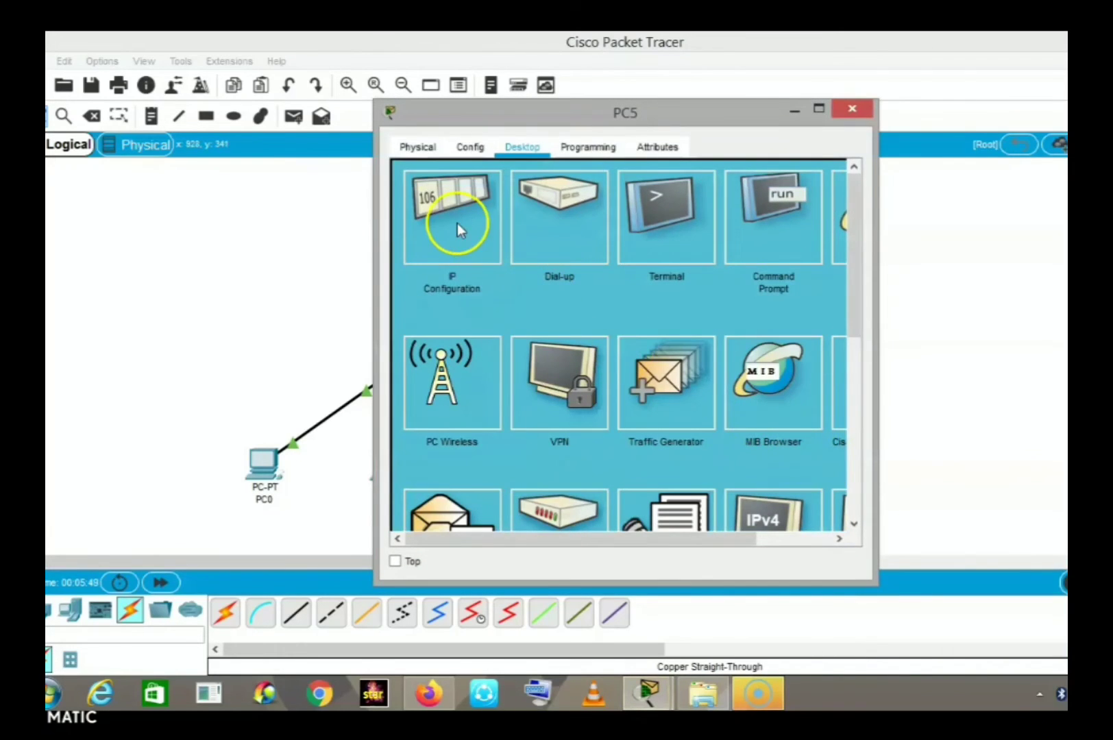
left_click(457, 223)
left_click(572, 317)
key("BackSpace")
key("BackSpace")
key("BackSpace")
key("BackSpace")
type("192.168.1.4")
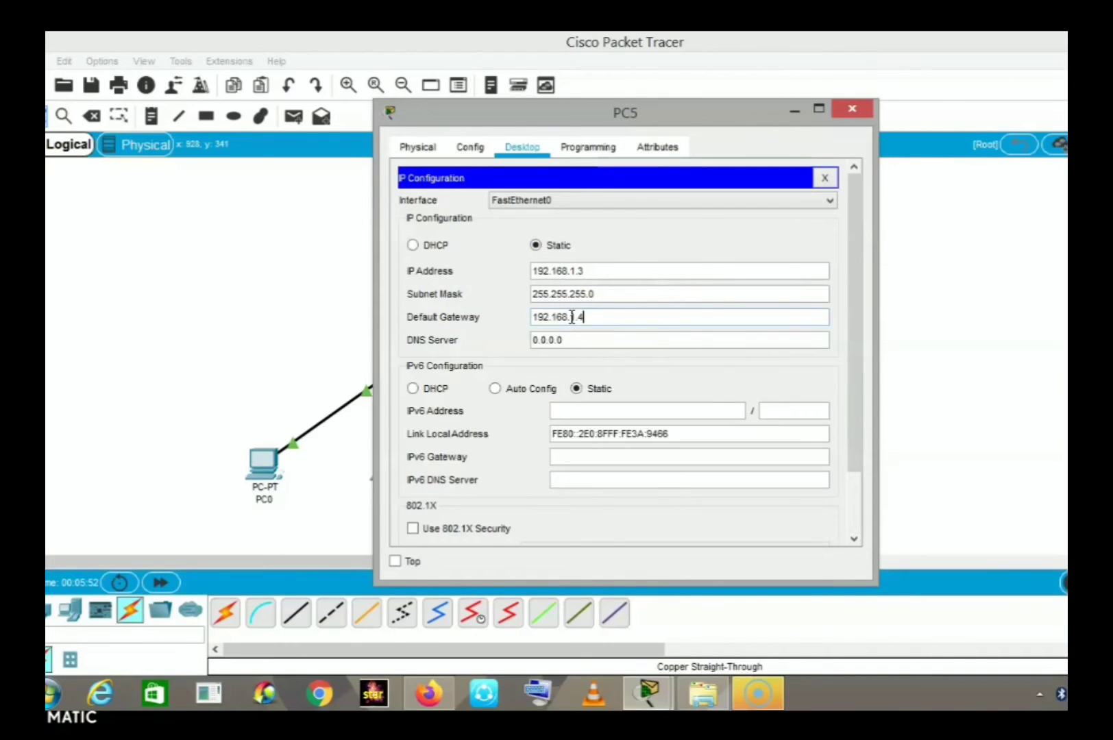
left_click(862, 109)
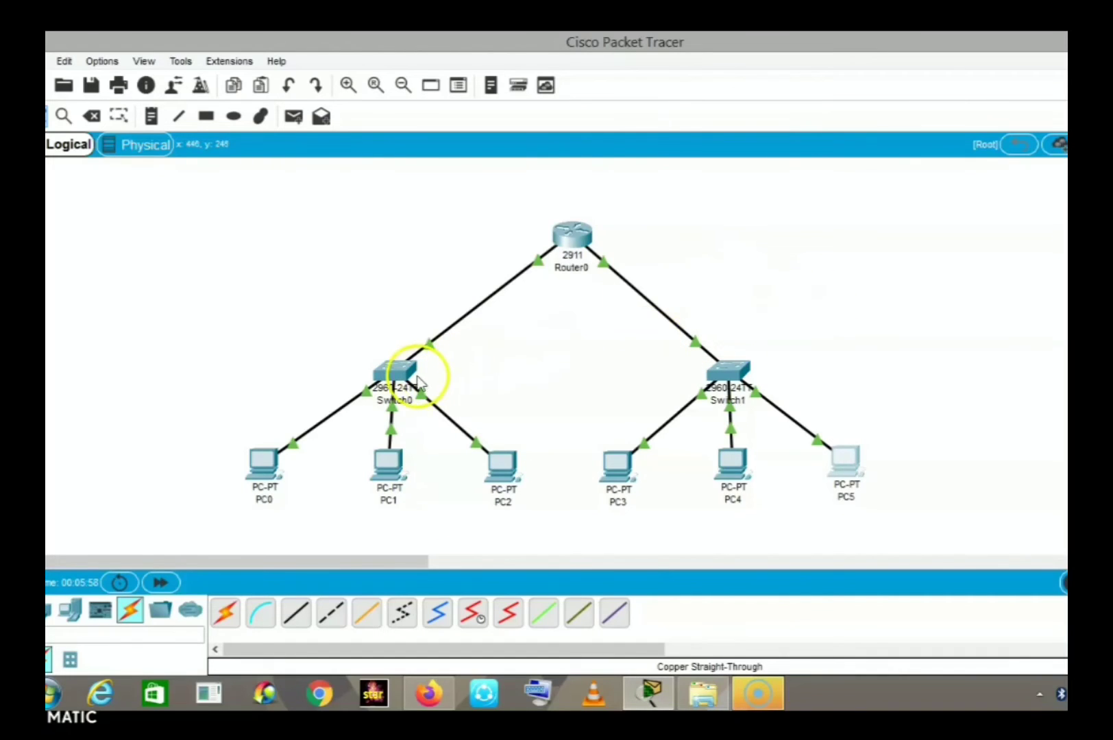
Step: Run ipconfig in PC0's command prompt to check its IP settings
left_click(248, 486)
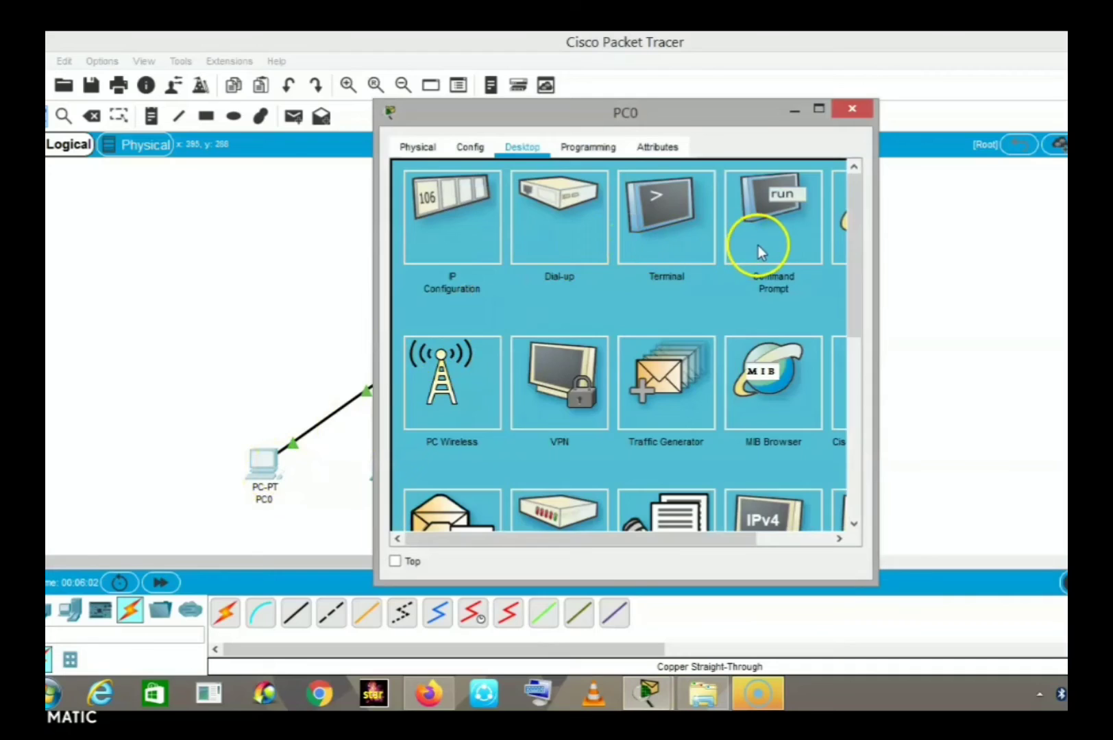
left_click(758, 245)
left_click(731, 257)
type("ipconfig")
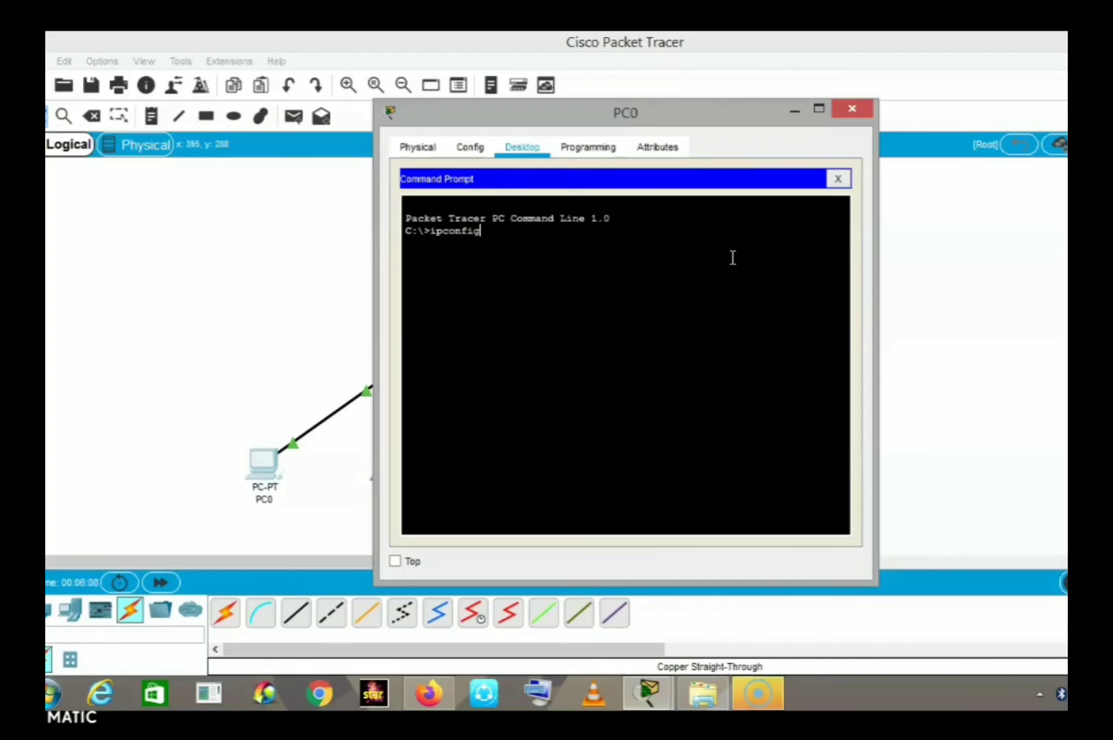
key("Return")
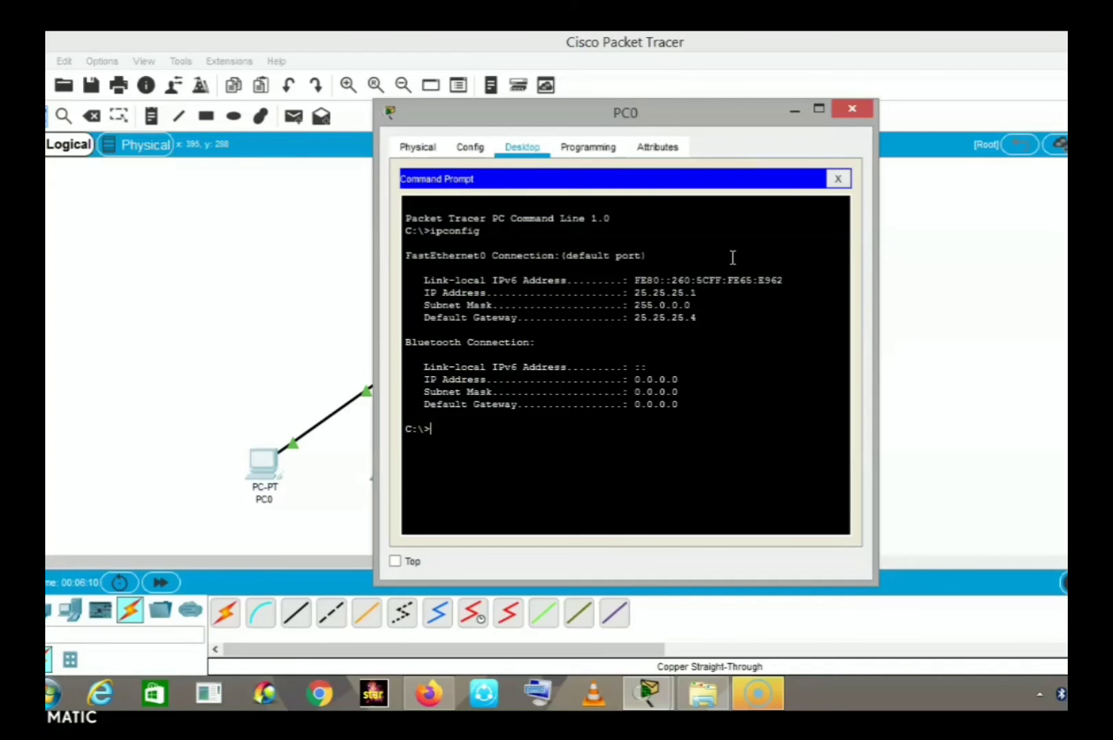
Step: Ping 192.168.1.3 from PC0's command prompt to test connectivity with the other LAN
type("ping 192.168")
type(".168.")
type("1.3")
key("Return")
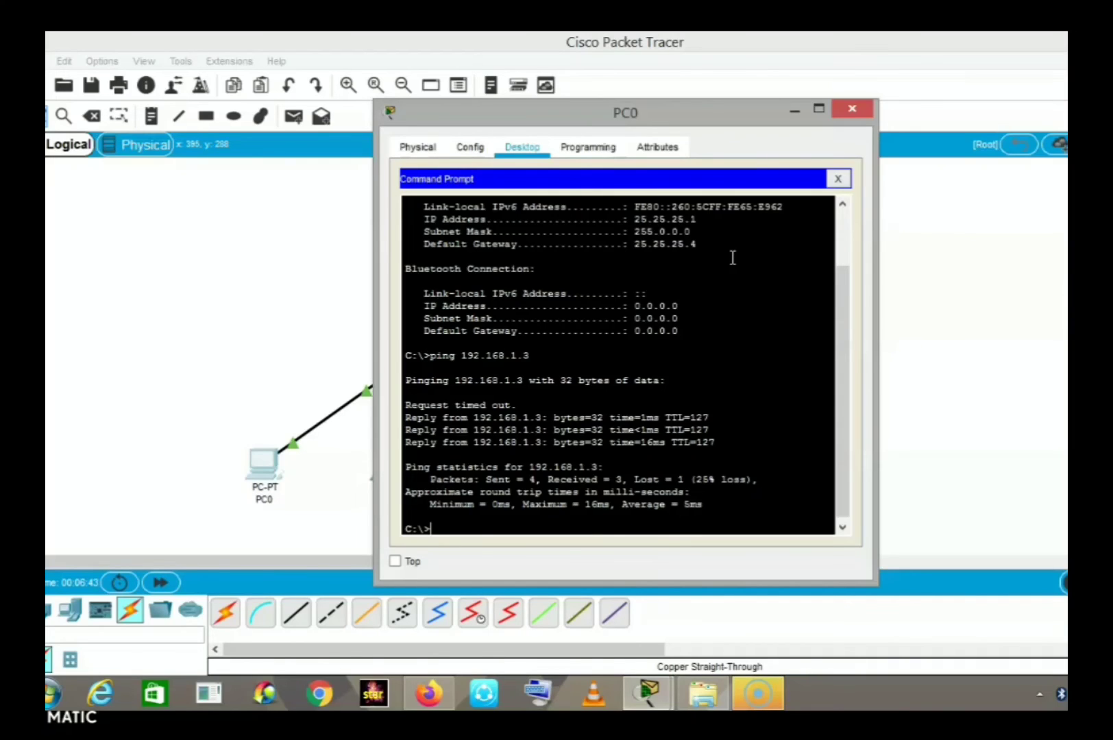
Step: Ping 192.168.1.2 and 192.168.1.1 from PC0's command prompt and close PC0's window
type("ping 192")
key("Return")
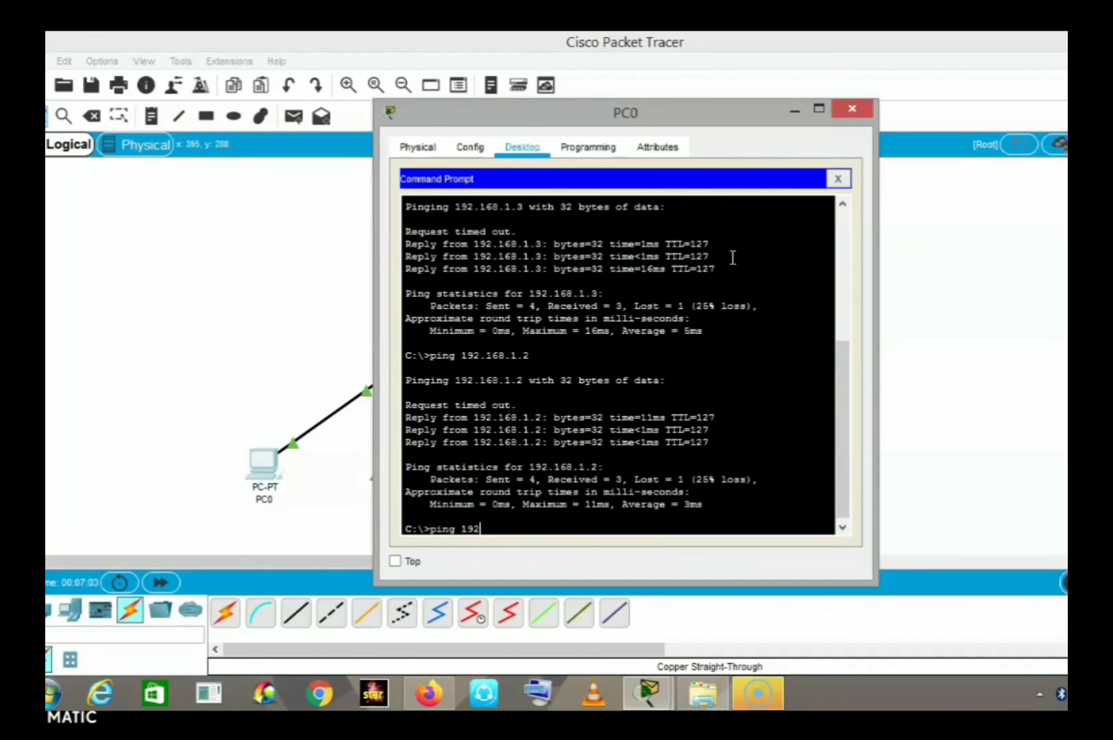
type("68.1.1")
key("Return")
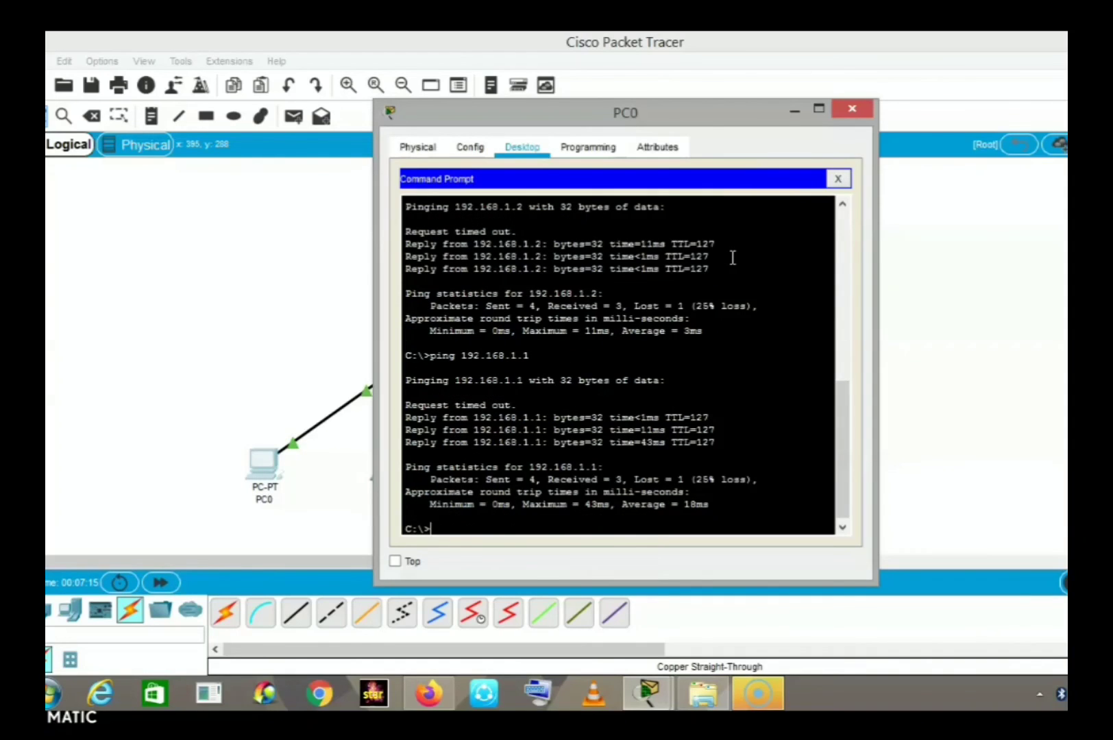
left_click(862, 109)
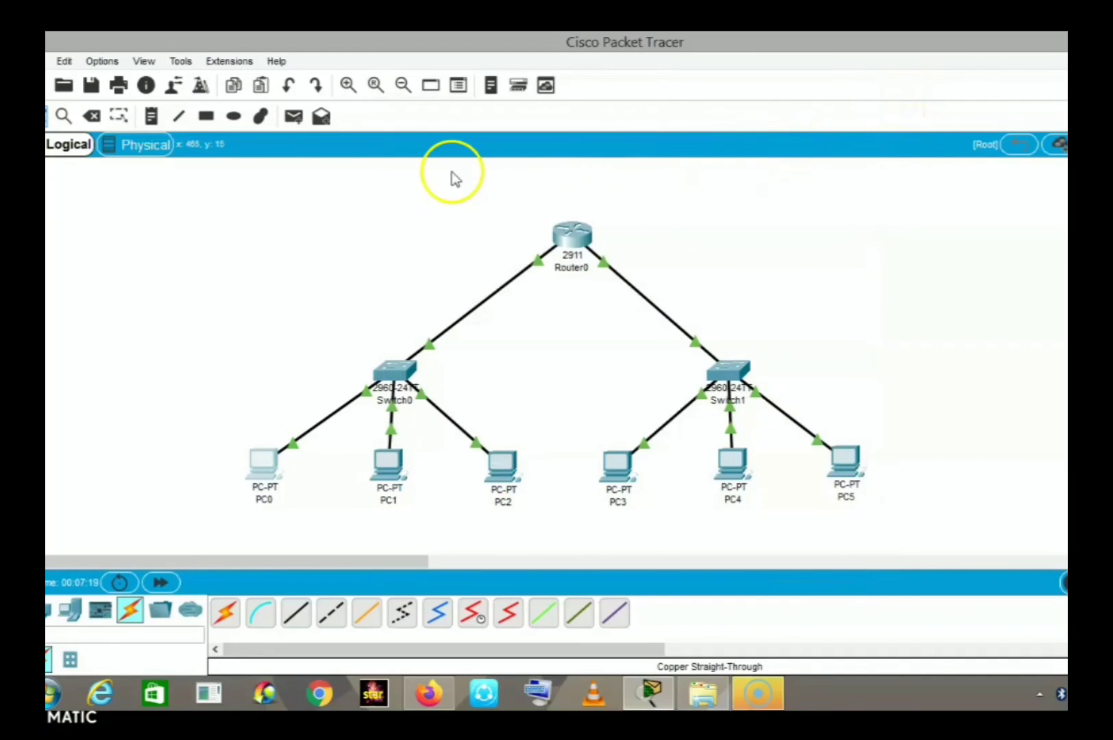
Step: Add a simple PDU from PC0 to PC5 and switch to simulation mode
left_click(294, 116)
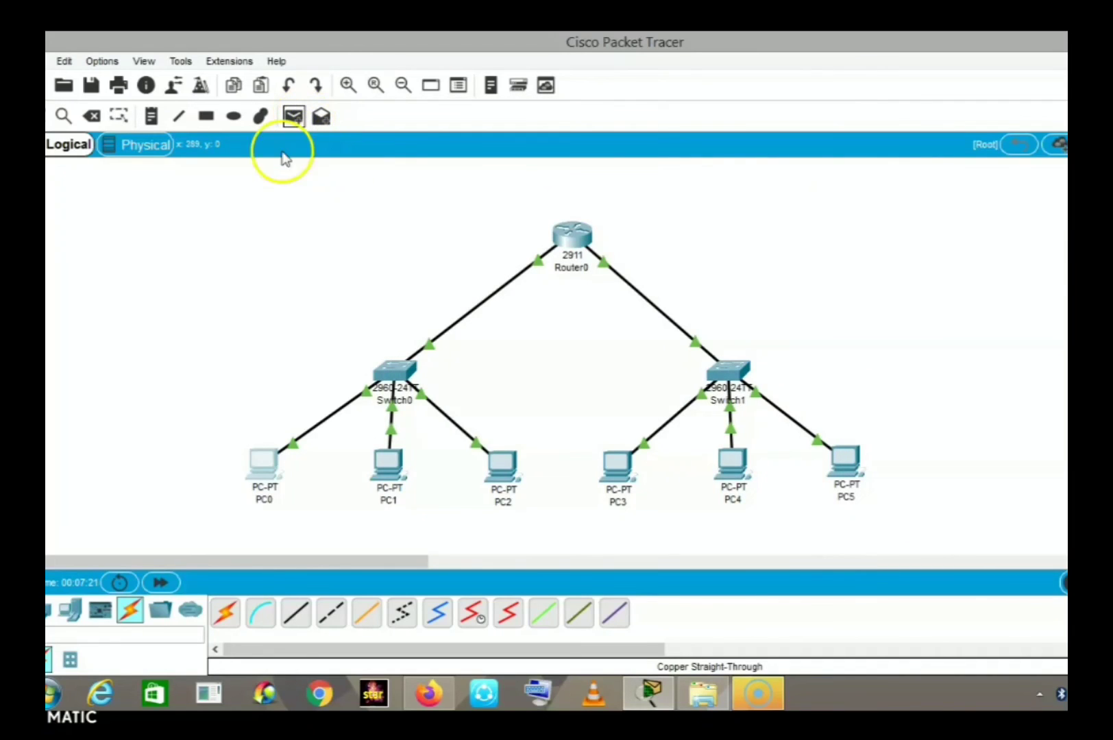
left_click(263, 463)
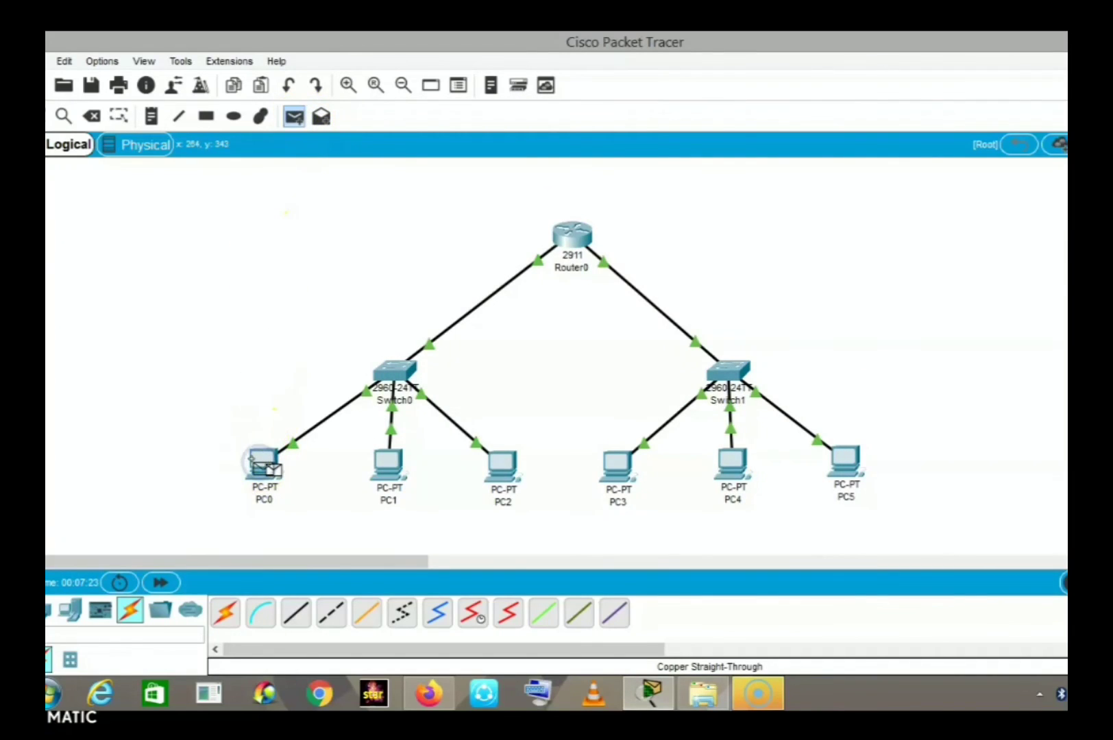
left_click(842, 468)
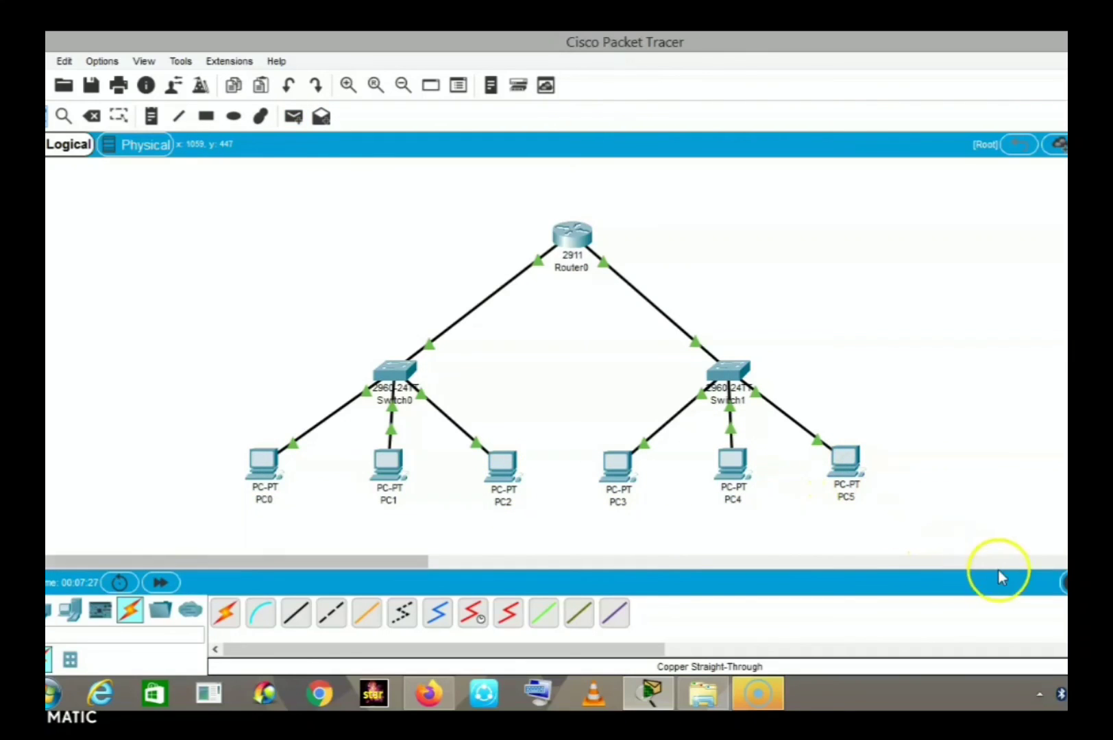
key("shift+s")
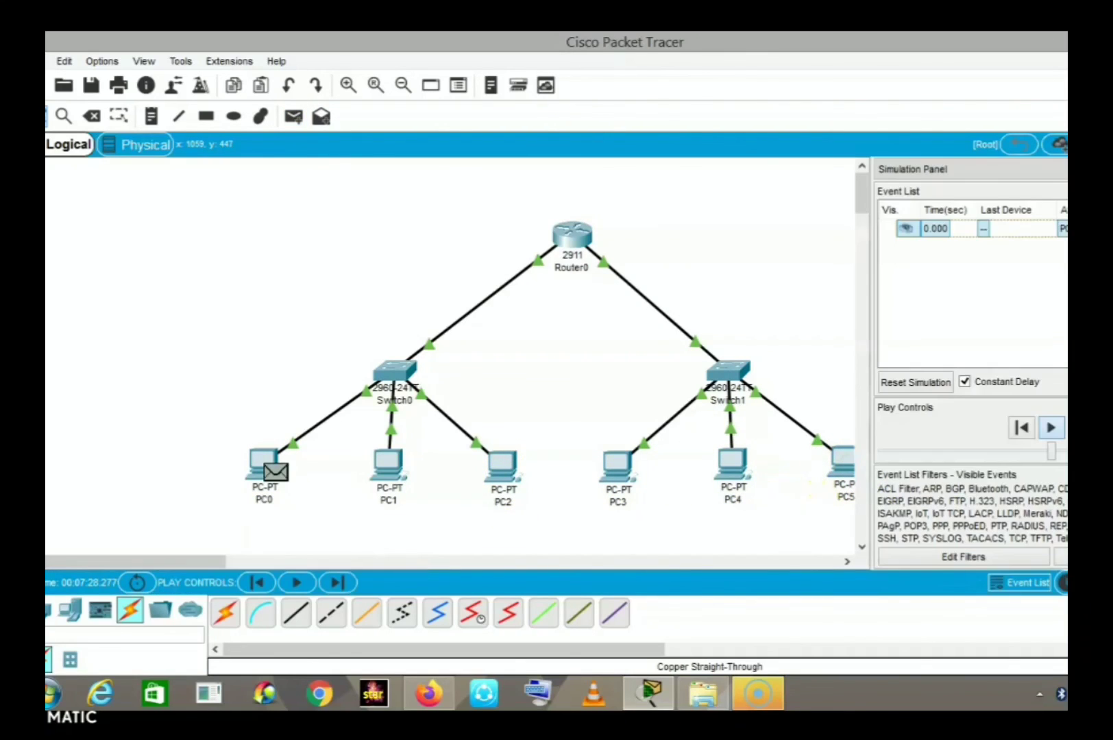
Step: Play and pause the simulation to follow the packet from PC0 through Router0 to PC5 and its reply back towards PC0
left_click(1053, 429)
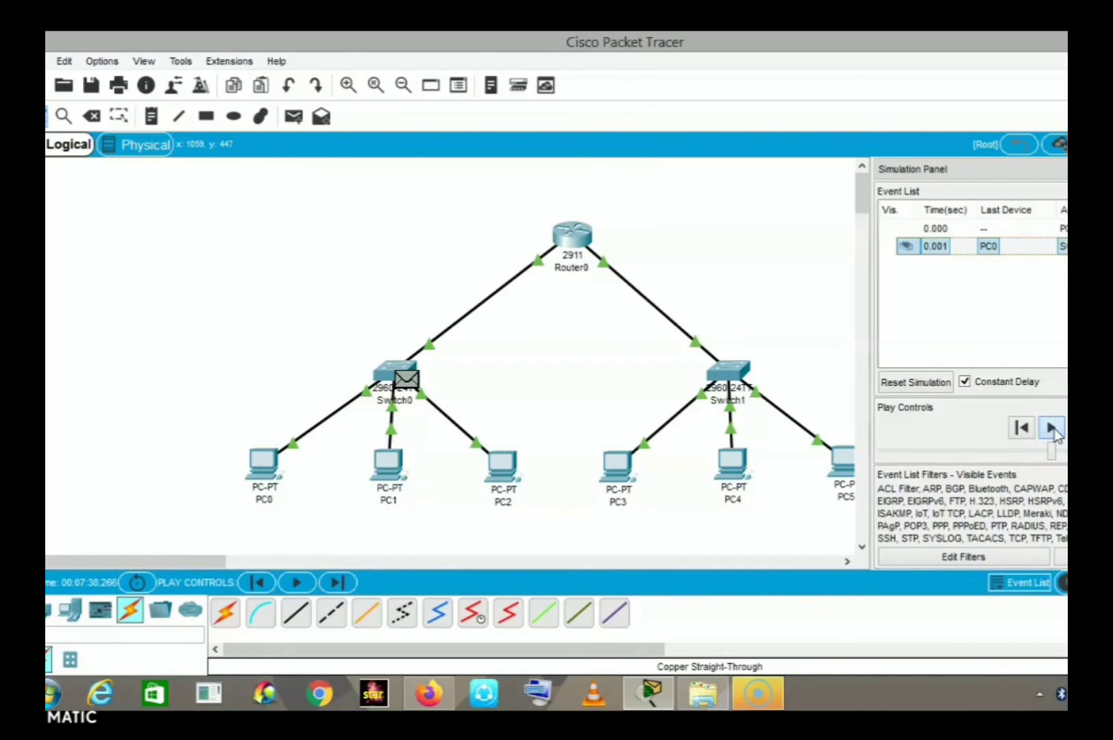
left_click(1053, 428)
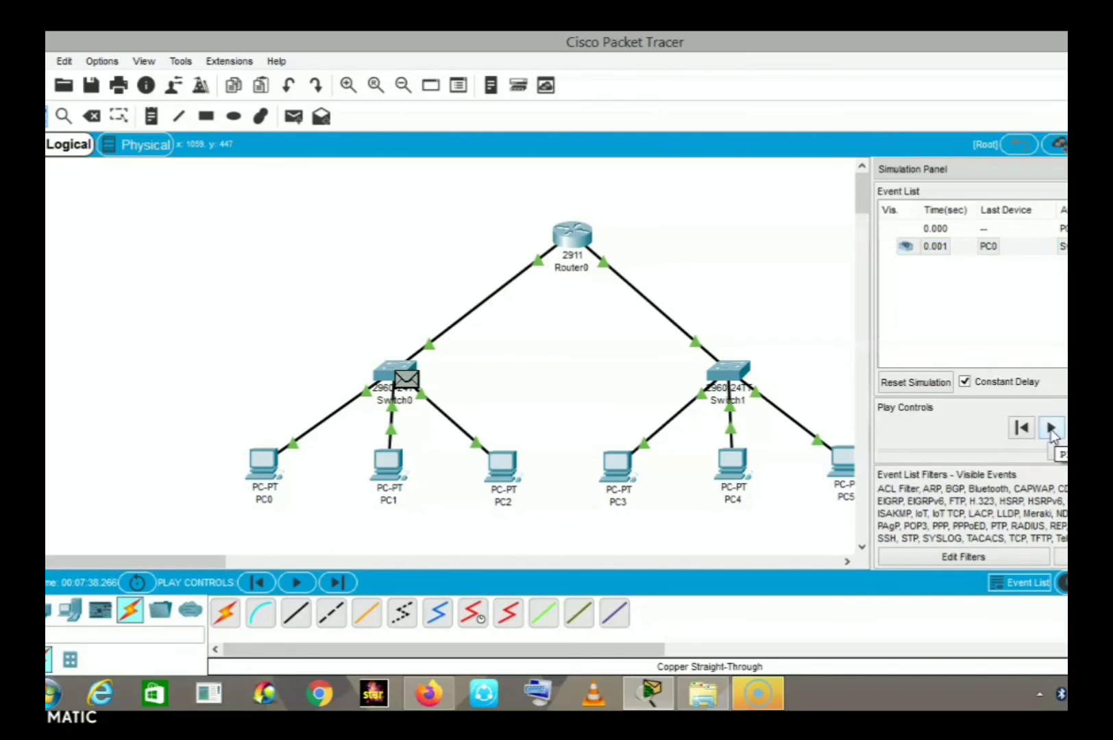
left_click(1052, 428)
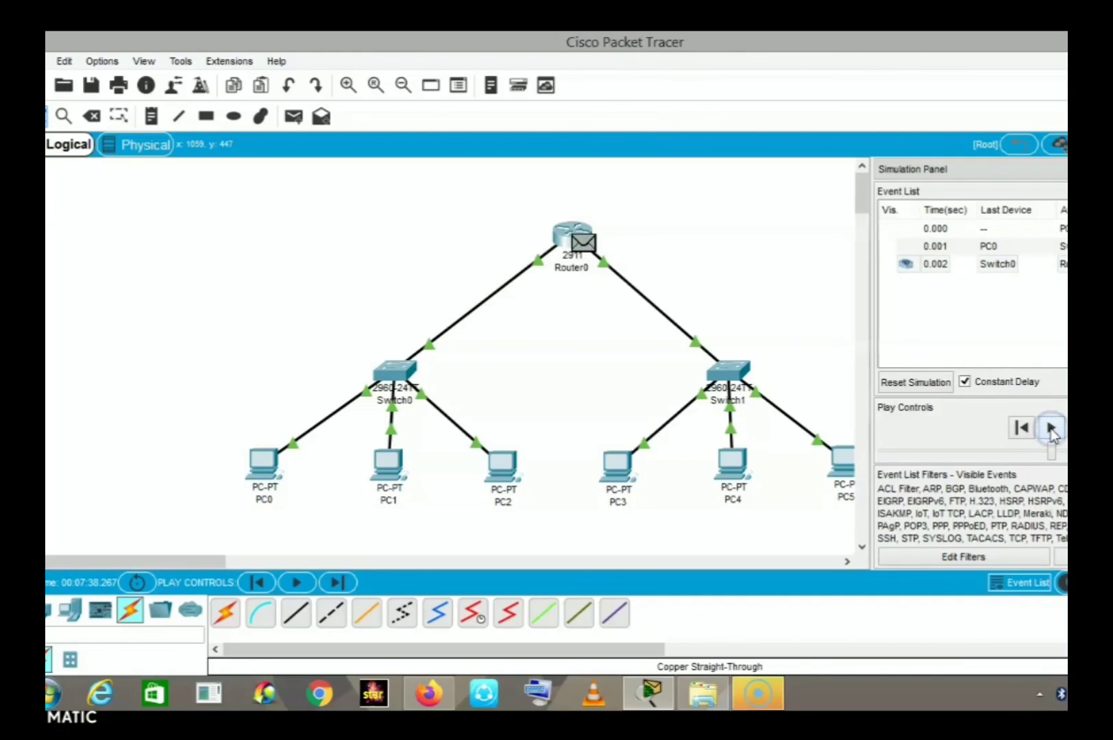
left_click(1052, 428)
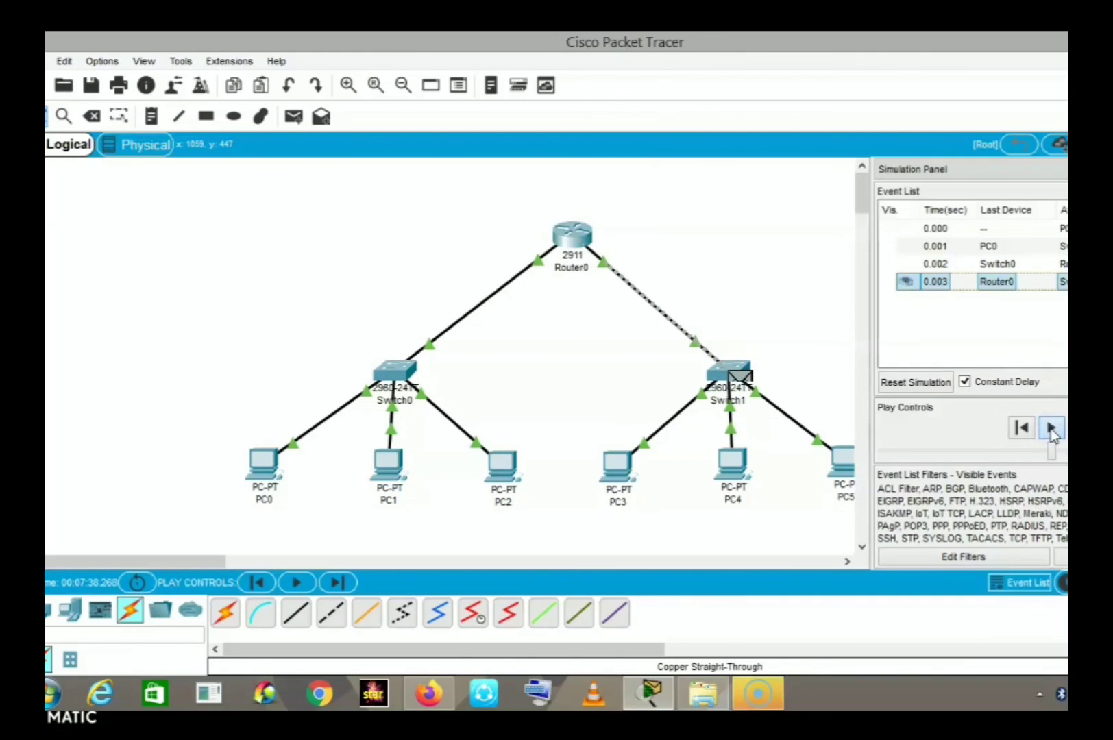
left_click(1052, 428)
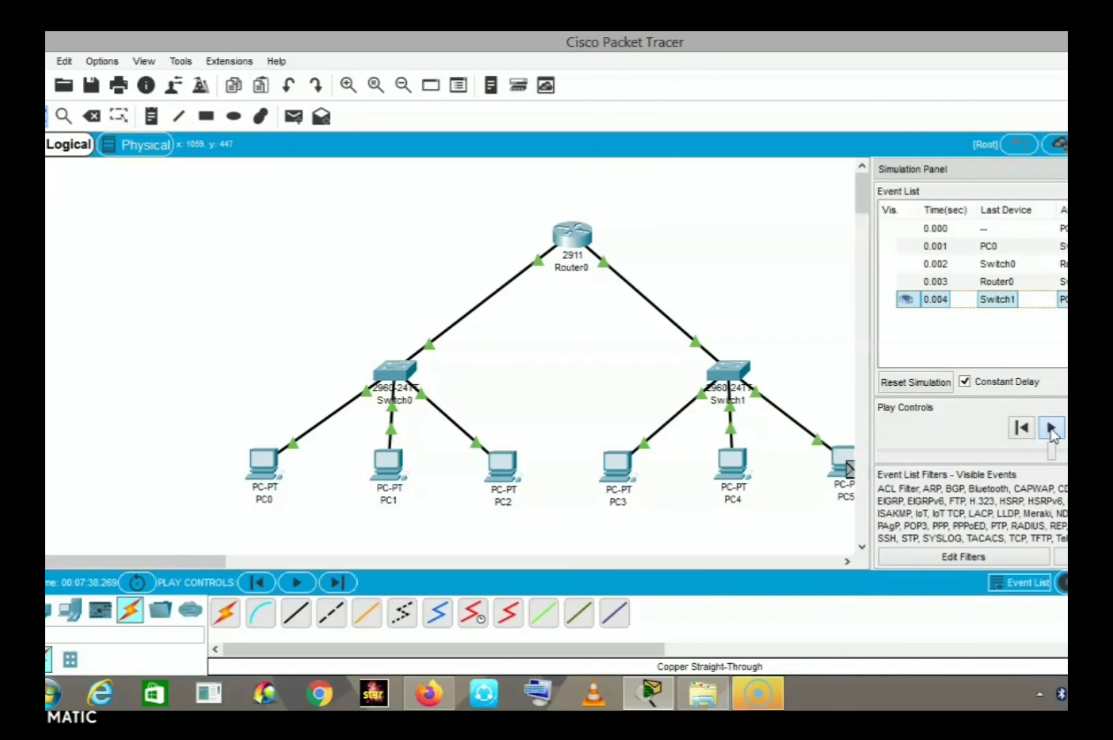
left_click(1052, 428)
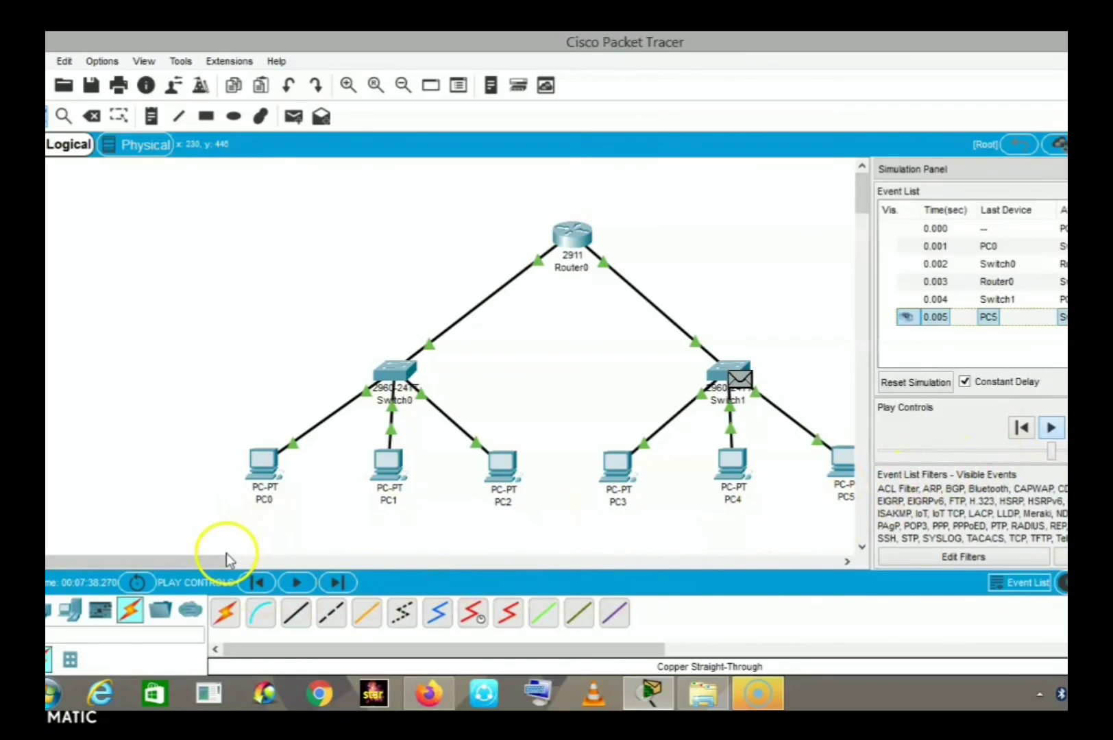
left_click(296, 582)
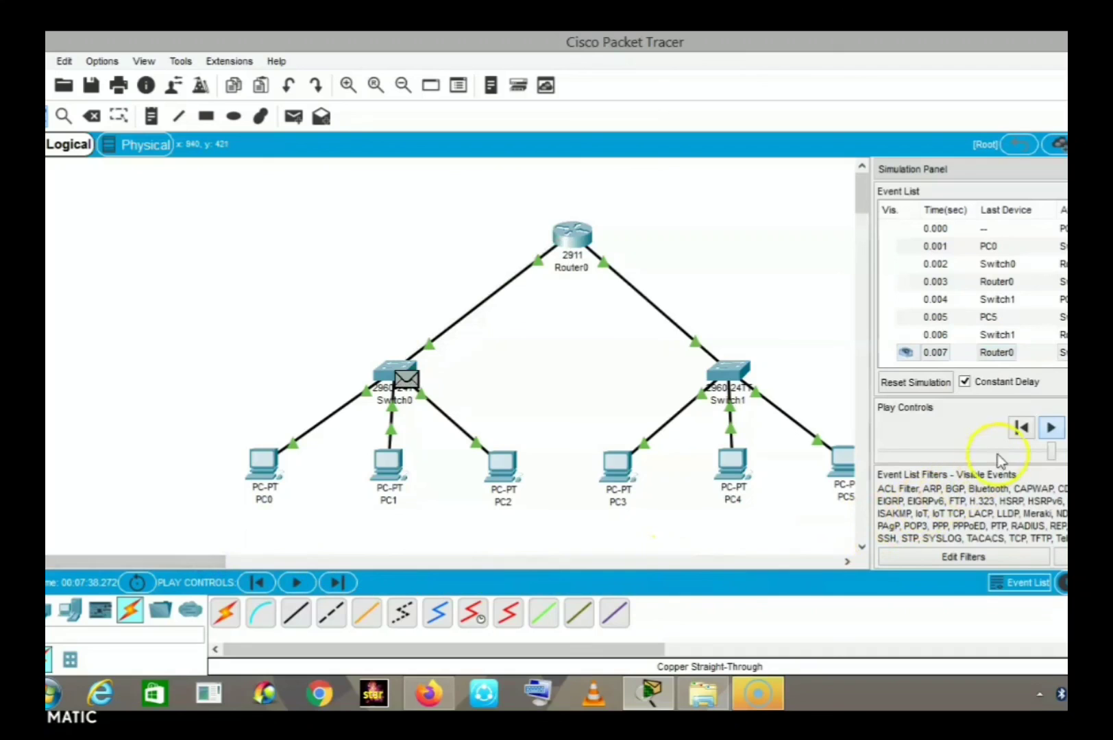
left_click(1051, 427)
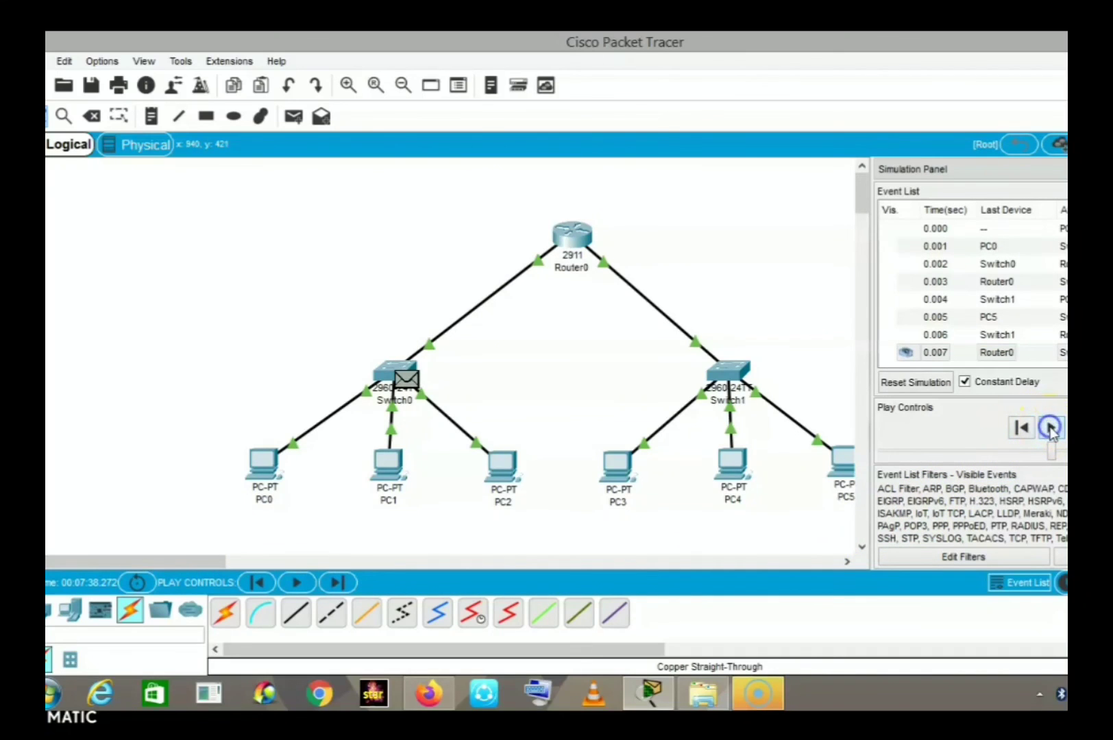
left_click(1050, 428)
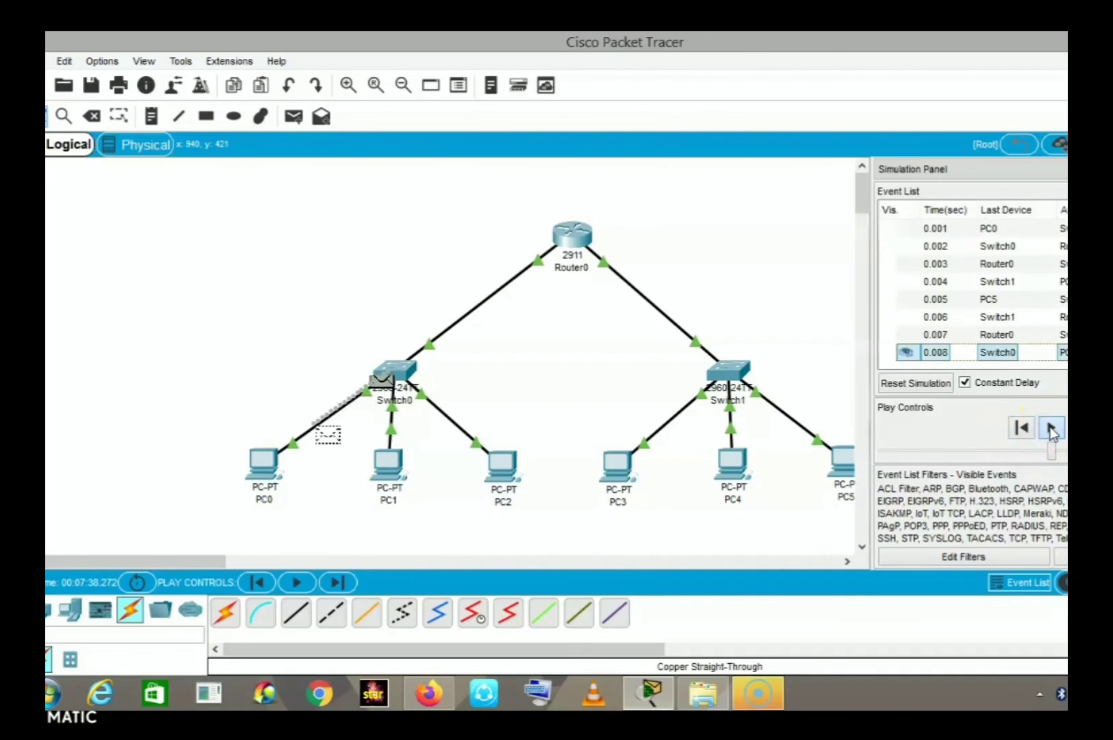